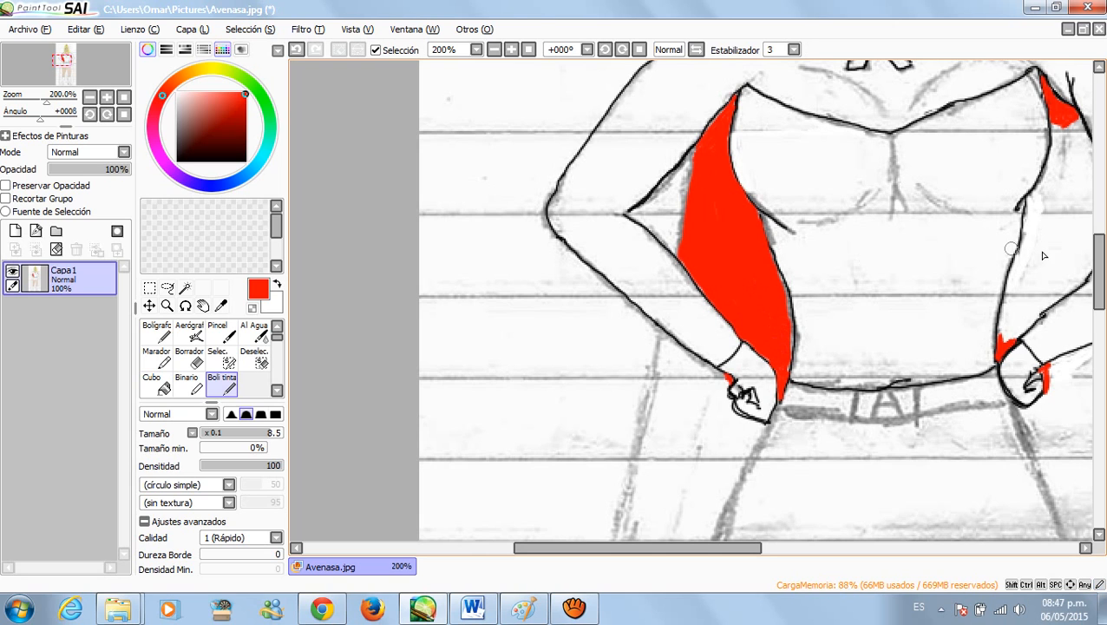
Step: Paint the first red cape strokes below the forearm and beside the fist on the image's left side
left_click_drag(1094, 274, 1098, 322)
left_click_drag(666, 80, 655, 165)
mouse_move(666, 75)
left_mouse_down()
mouse_move(724, 114)
mouse_move(704, 126)
mouse_move(726, 113)
mouse_move(704, 177)
left_mouse_up()
scroll(705, 173, "up", 2)
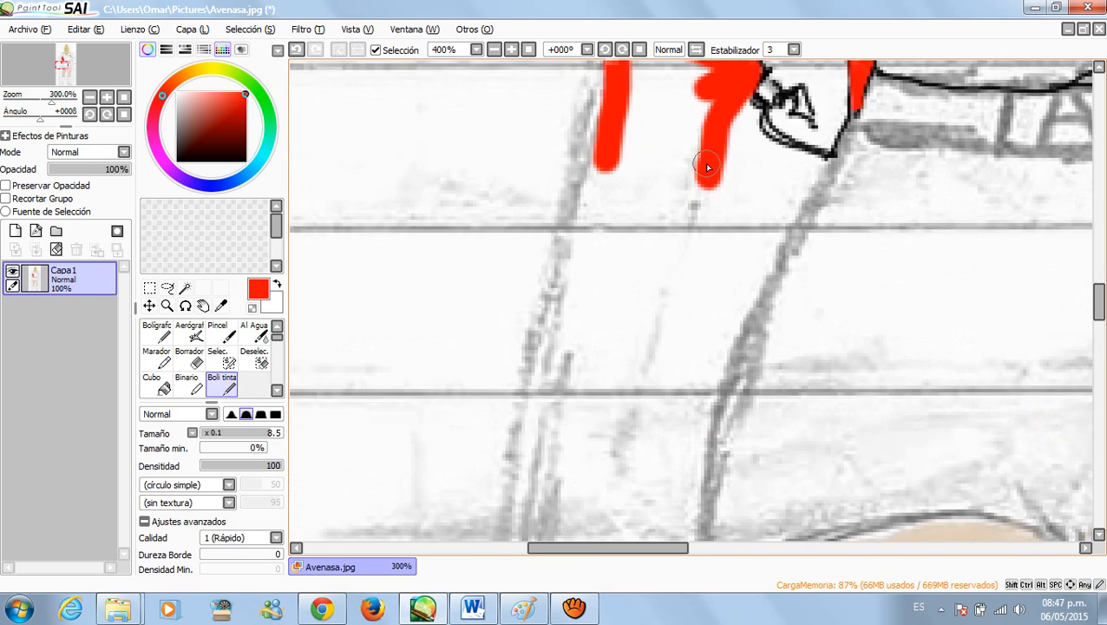
scroll(707, 167, "up", 1)
left_click_drag(1099, 302, 1099, 288)
mouse_move(729, 207)
left_mouse_down()
mouse_move(694, 219)
mouse_move(684, 271)
left_mouse_up()
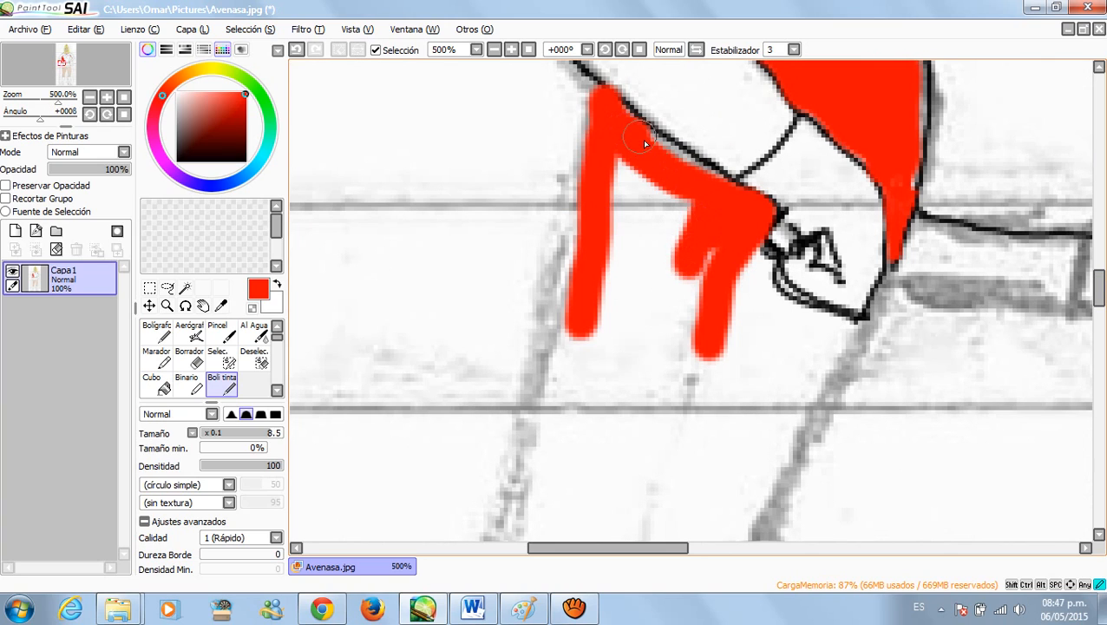
Step: Fill the cape area between the forearm and the fist with solid red and bring the colour down around the hand
left_click_drag(623, 138, 657, 335)
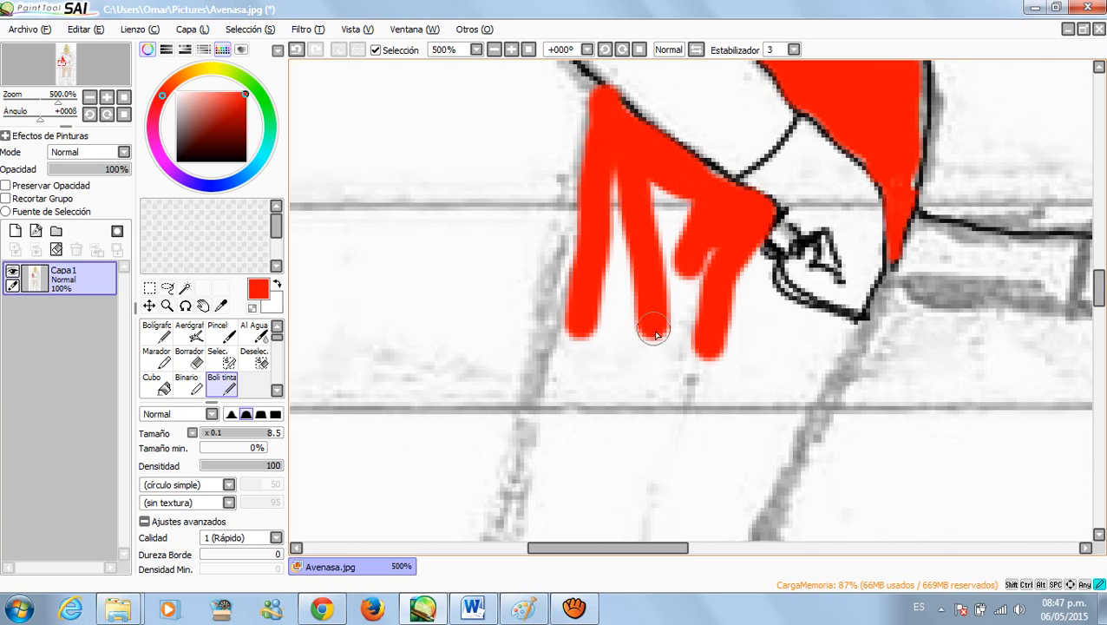
left_click_drag(668, 222, 672, 376)
mouse_move(682, 201)
left_mouse_down()
mouse_move(682, 365)
mouse_move(714, 265)
mouse_move(699, 347)
mouse_move(736, 277)
mouse_move(756, 271)
mouse_move(729, 299)
mouse_move(741, 329)
mouse_move(696, 415)
mouse_move(739, 383)
mouse_move(748, 283)
mouse_move(792, 334)
mouse_move(781, 314)
mouse_move(811, 334)
mouse_move(849, 323)
mouse_move(819, 339)
mouse_move(764, 334)
mouse_move(825, 325)
mouse_move(755, 313)
mouse_move(696, 268)
mouse_move(638, 165)
mouse_move(638, 190)
mouse_move(615, 217)
mouse_move(611, 176)
left_mouse_up()
mouse_move(635, 240)
left_mouse_down()
mouse_move(657, 352)
mouse_move(709, 403)
mouse_move(761, 353)
mouse_move(716, 425)
mouse_move(807, 356)
mouse_move(737, 443)
mouse_move(819, 360)
mouse_move(761, 445)
mouse_move(777, 365)
mouse_move(717, 458)
mouse_move(729, 444)
left_mouse_up()
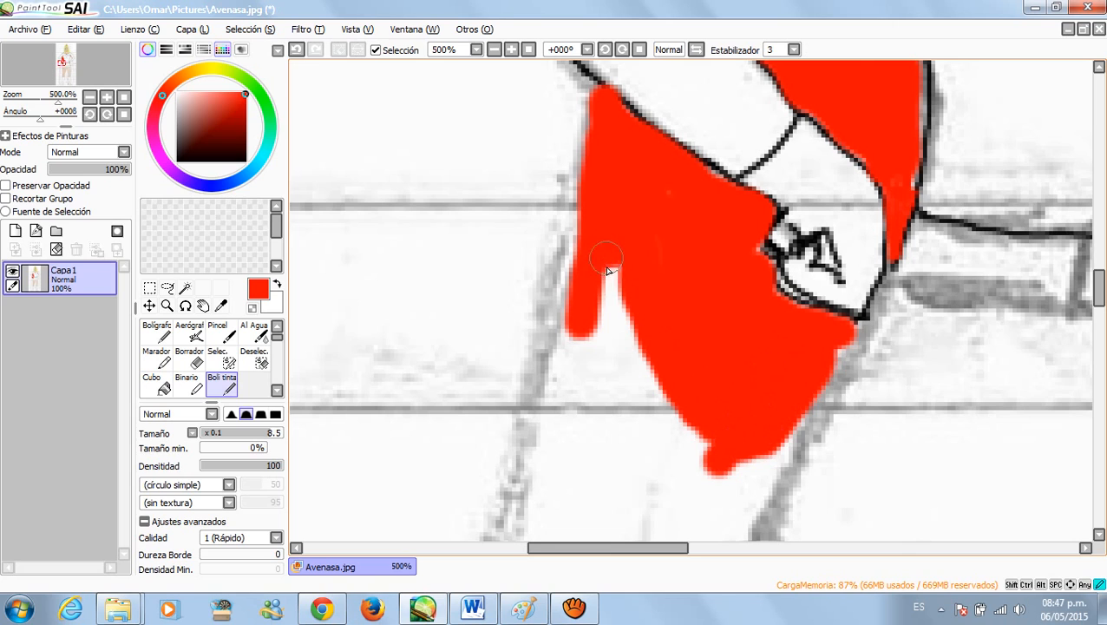
left_click_drag(607, 271, 597, 378)
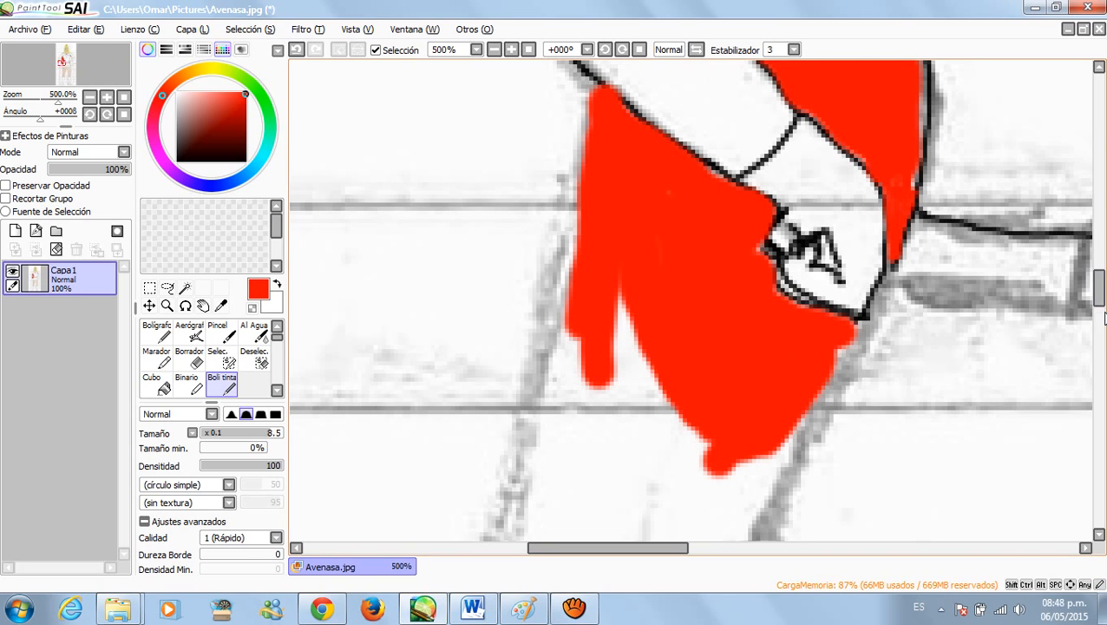
Step: Extend the cape's outer edge in red from below the forearm down along the sketched line beside the hip
left_click_drag(1100, 288, 1100, 321)
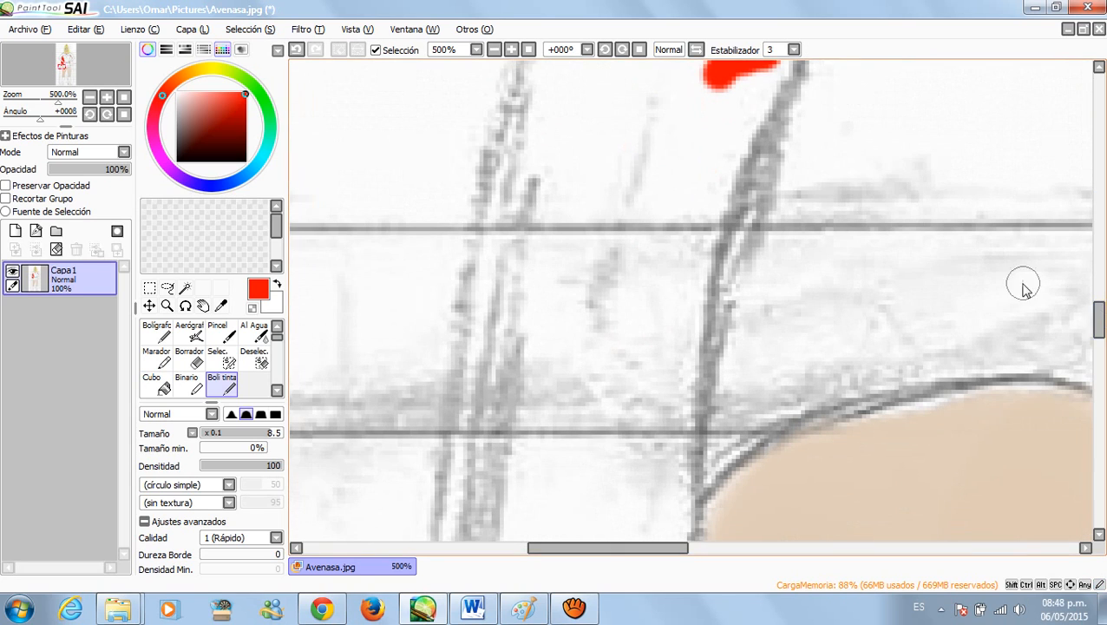
scroll(1015, 285, "down", 3)
left_click_drag(847, 124, 816, 237)
left_click_drag(839, 149, 806, 260)
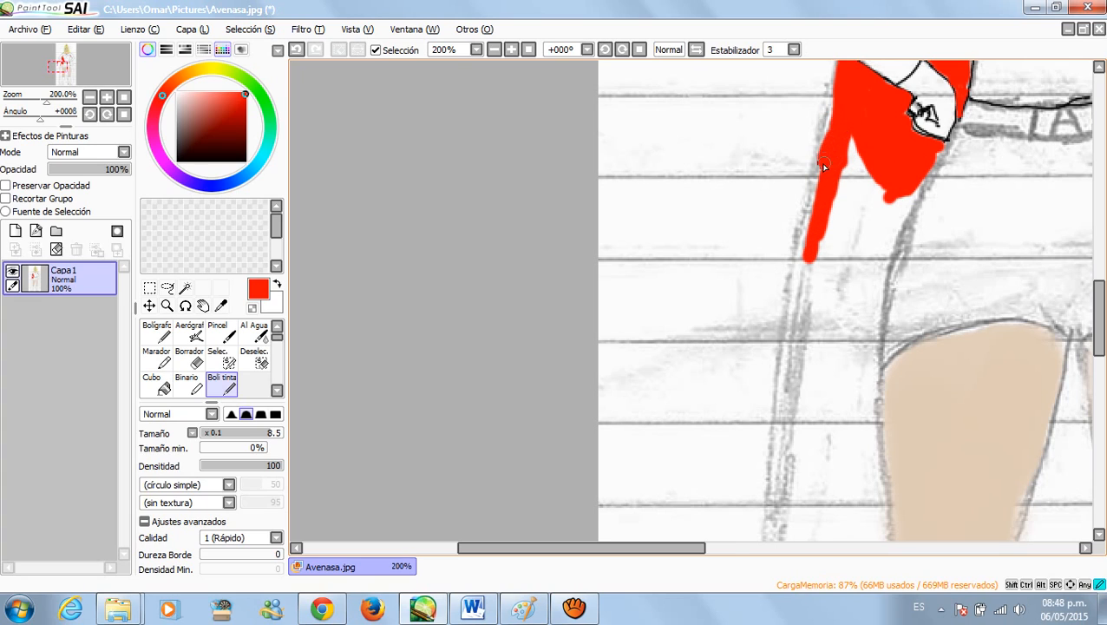
left_click_drag(815, 208, 800, 300)
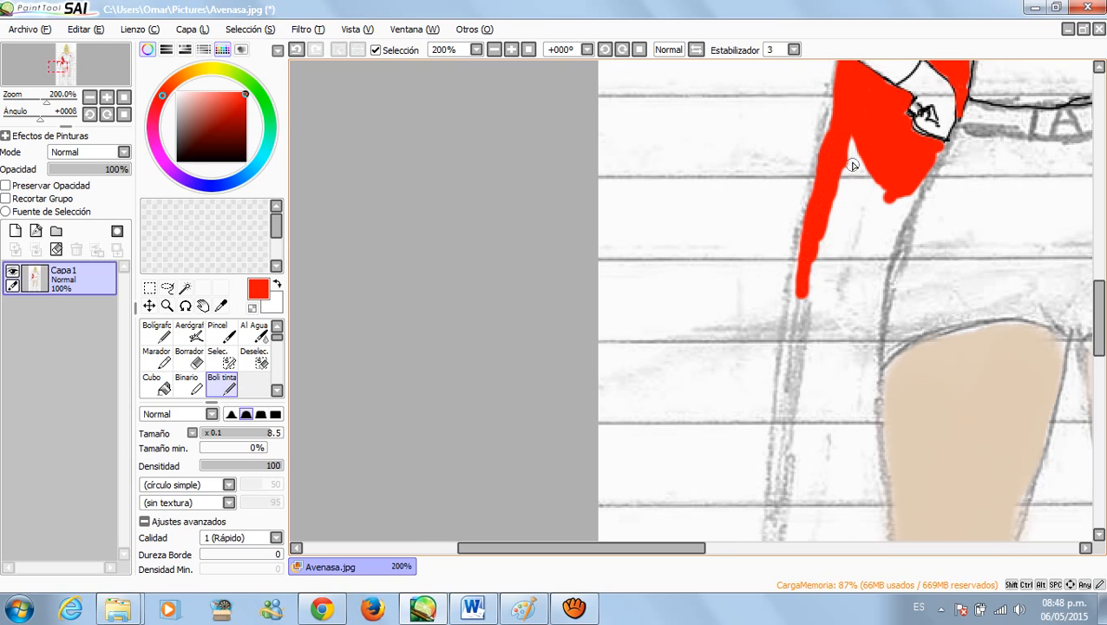
left_click_drag(843, 172, 810, 309)
Step: Paint long red strips from the hip to beside the thigh, filling the cape out to its sketched outer line
scroll(838, 263, "down", 5)
scroll(837, 260, "up", 1)
scroll(838, 263, "up", 1)
mouse_move(1099, 322)
left_mouse_down()
mouse_move(1099, 358)
mouse_move(1099, 321)
left_mouse_up()
scroll(953, 277, "up", 3)
left_click_drag(744, 127, 695, 281)
mouse_move(717, 96)
left_mouse_down()
mouse_move(669, 303)
mouse_move(670, 249)
mouse_move(654, 354)
left_mouse_up()
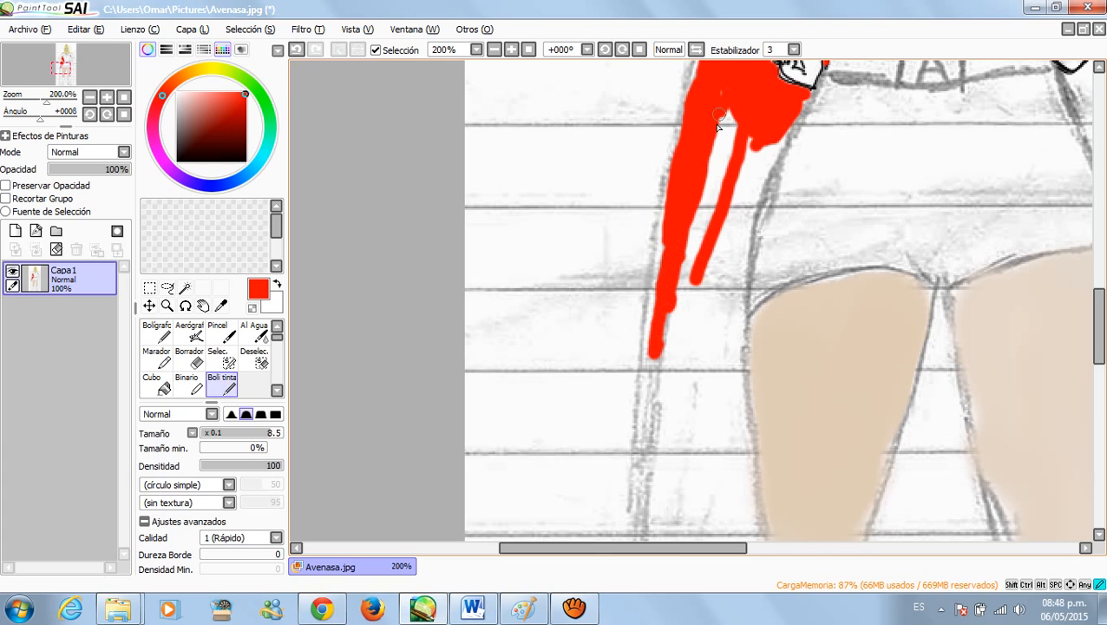
left_click_drag(684, 249, 674, 346)
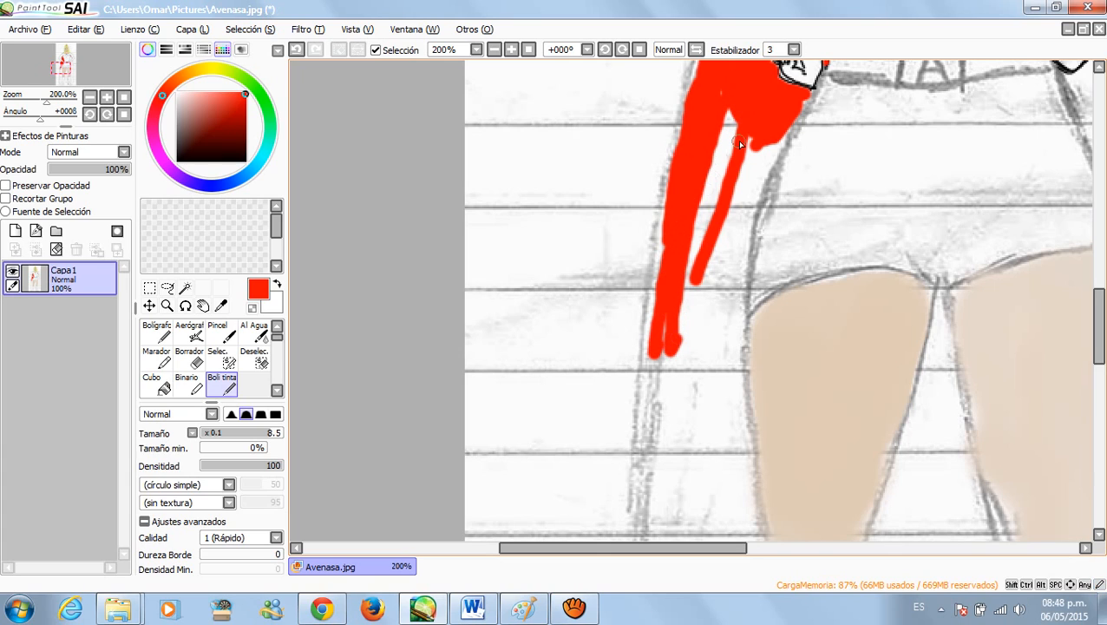
mouse_move(767, 127)
left_mouse_down()
mouse_move(714, 235)
mouse_move(669, 369)
left_mouse_up()
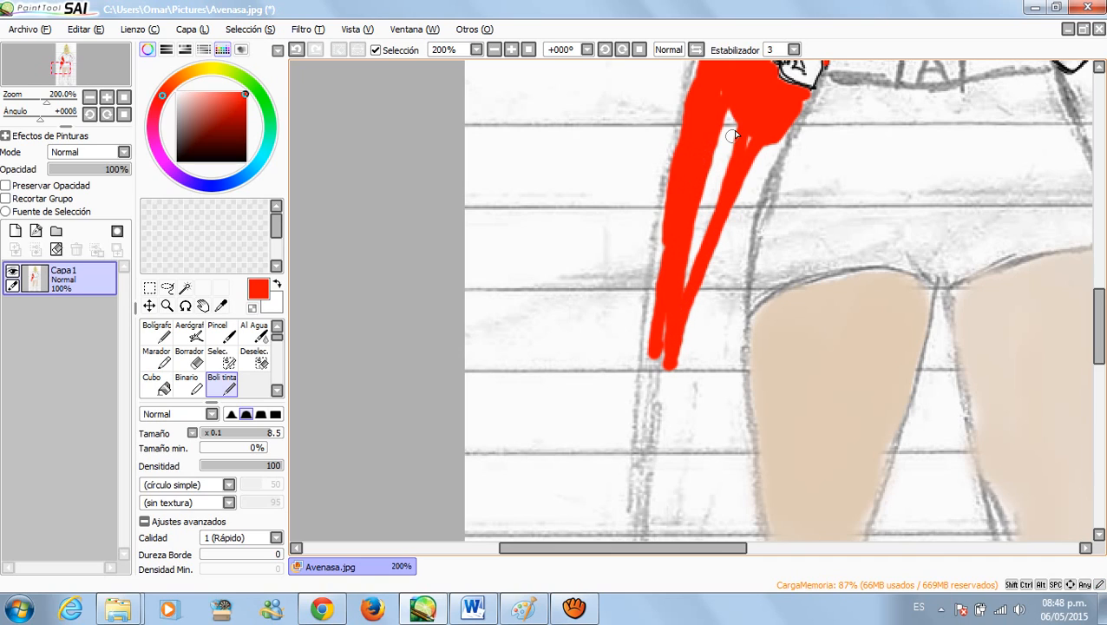
mouse_move(655, 361)
left_mouse_down()
mouse_move(669, 337)
mouse_move(647, 436)
left_mouse_up()
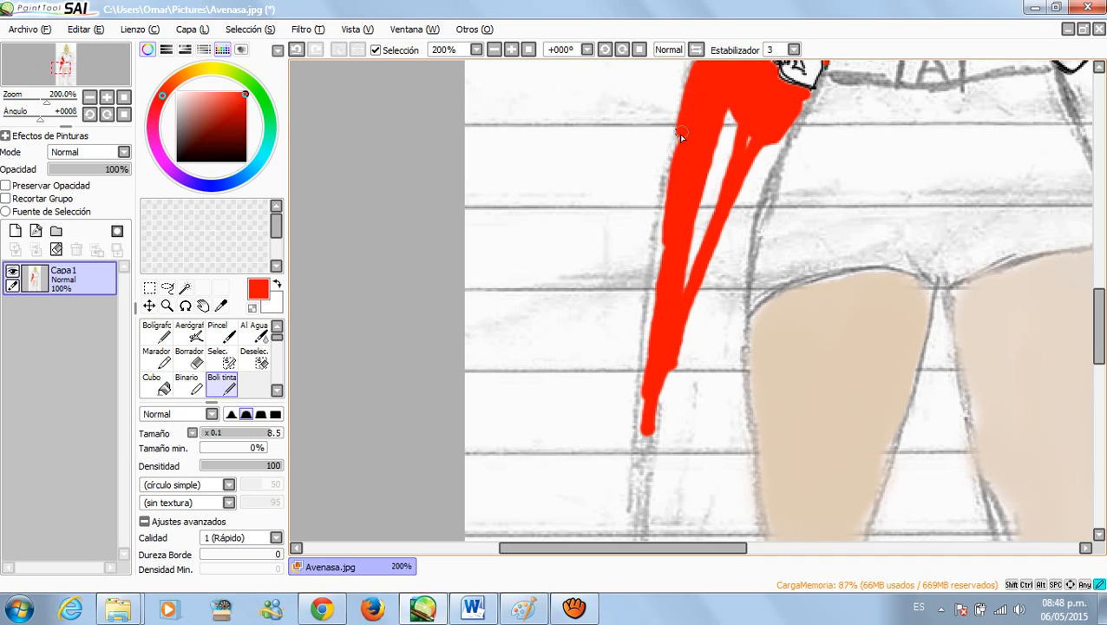
mouse_move(665, 193)
left_mouse_down()
mouse_move(644, 295)
mouse_move(640, 438)
left_mouse_up()
left_click_drag(663, 249, 656, 308)
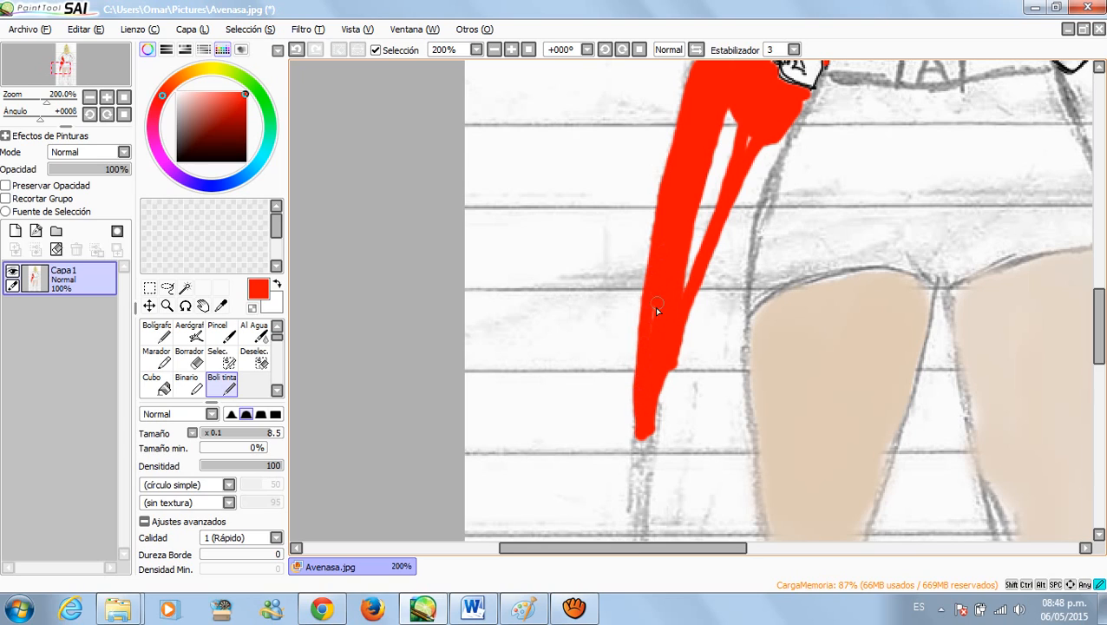
Step: Fill the white gaps between the cape strips beside the hip and carry the red to the sketched hip outline
mouse_move(737, 111)
left_mouse_down()
mouse_move(707, 205)
mouse_move(704, 264)
left_mouse_up()
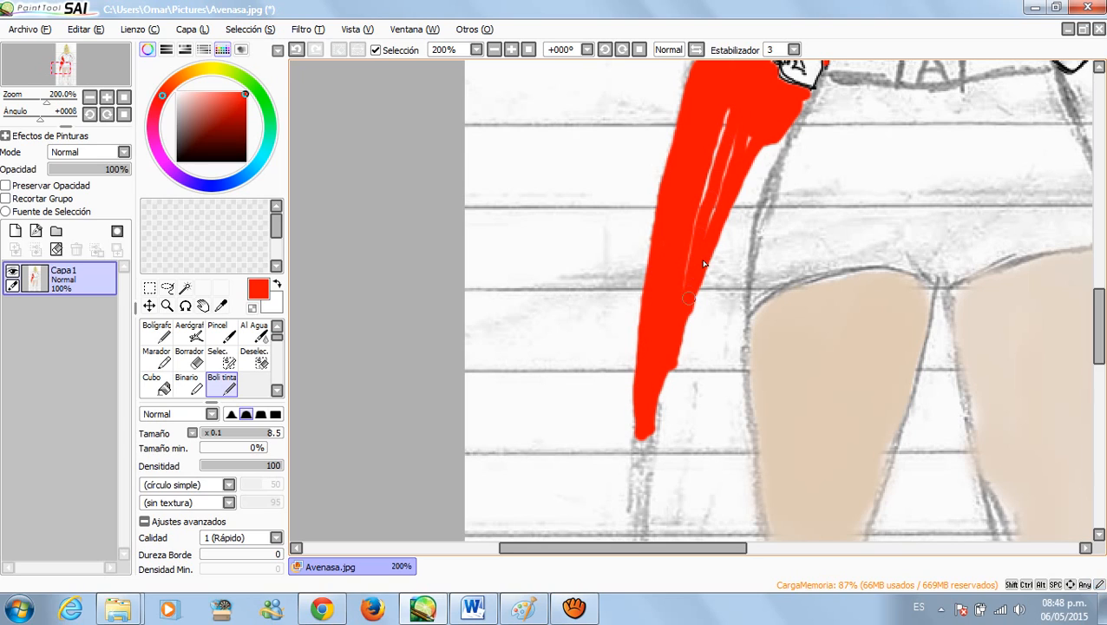
left_click_drag(732, 110, 703, 201)
left_click_drag(743, 127, 707, 243)
left_click_drag(754, 129, 716, 247)
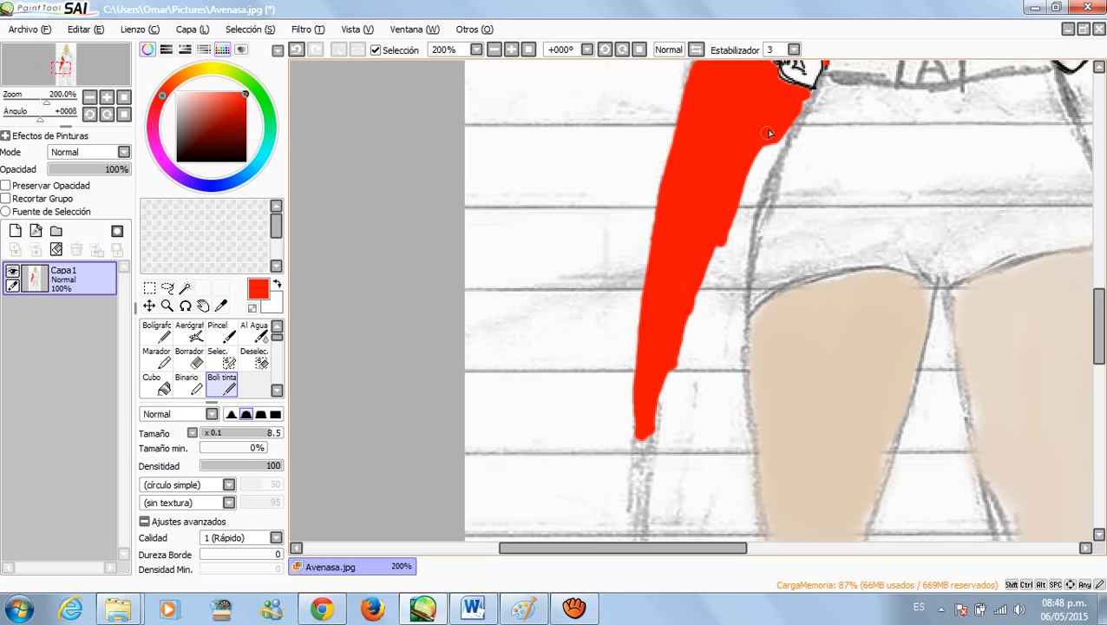
mouse_move(782, 130)
left_mouse_down()
mouse_move(748, 203)
mouse_move(742, 258)
left_mouse_up()
left_click_drag(757, 178, 740, 241)
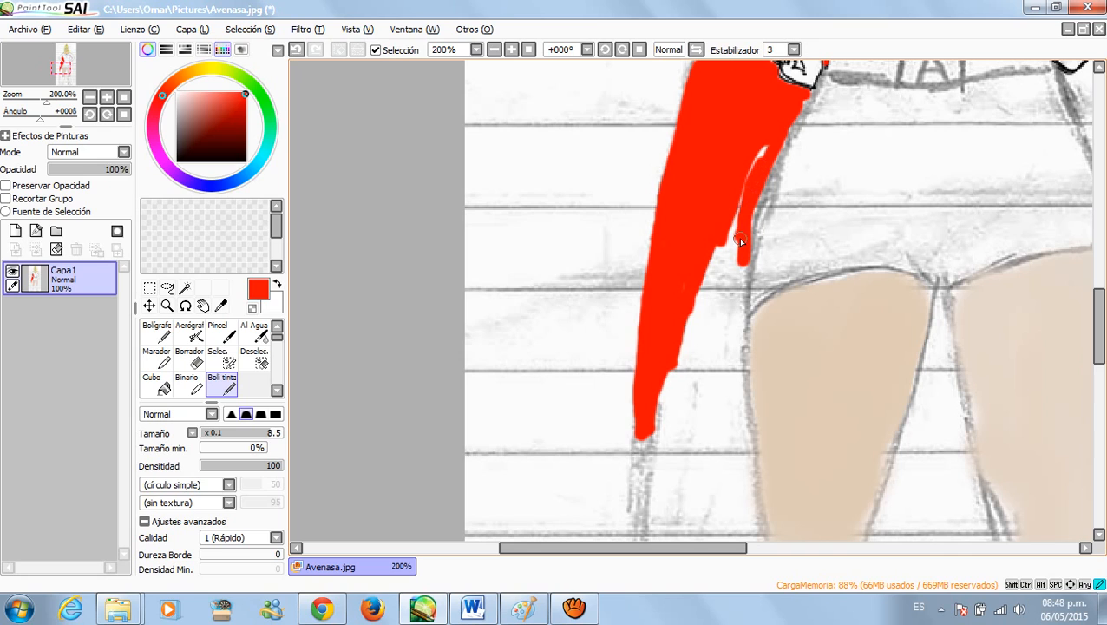
scroll(766, 178, "up", 3)
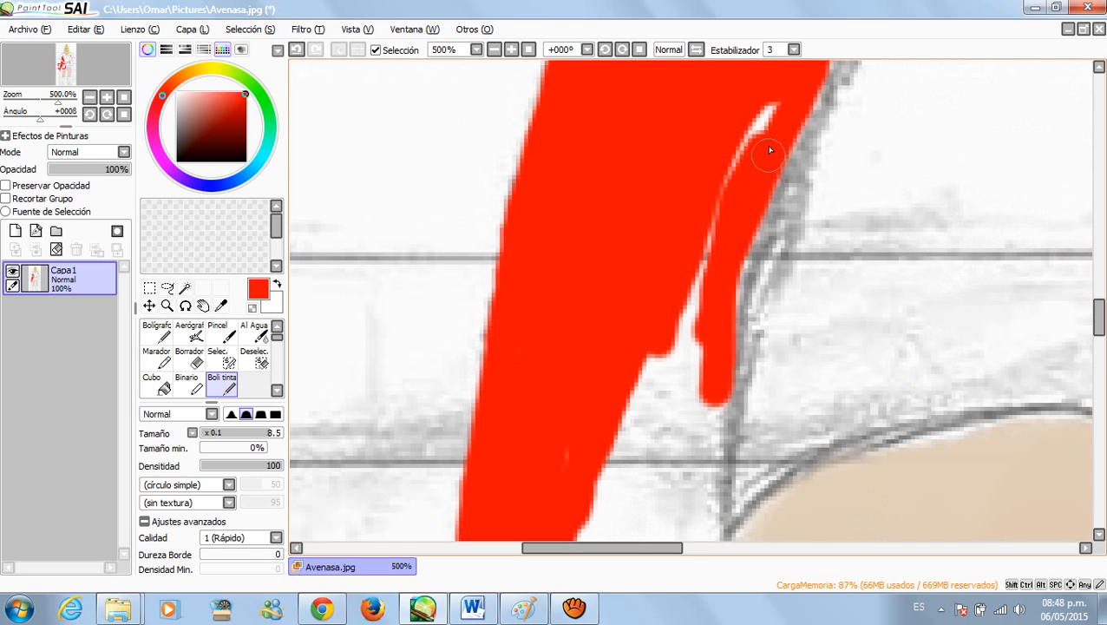
mouse_move(769, 108)
left_mouse_down()
mouse_move(650, 384)
mouse_move(682, 311)
mouse_move(732, 241)
mouse_move(686, 433)
left_mouse_up()
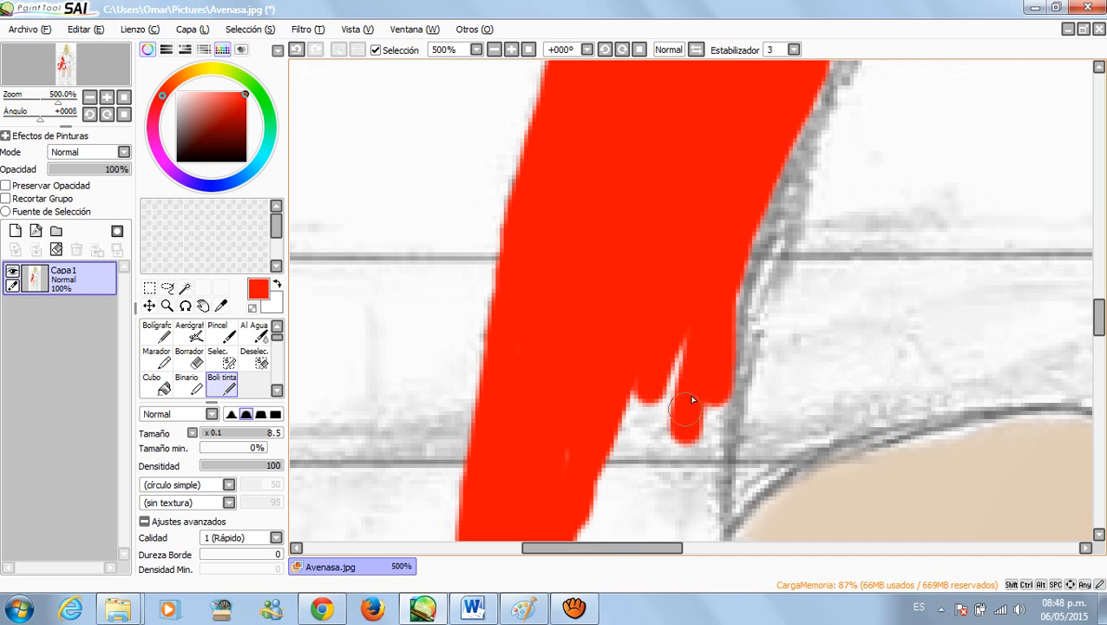
Step: Extend the cape's inner side down beside the upper thigh with overlapping red strokes
left_click_drag(1103, 324, 1102, 350)
left_click_drag(686, 206, 682, 318)
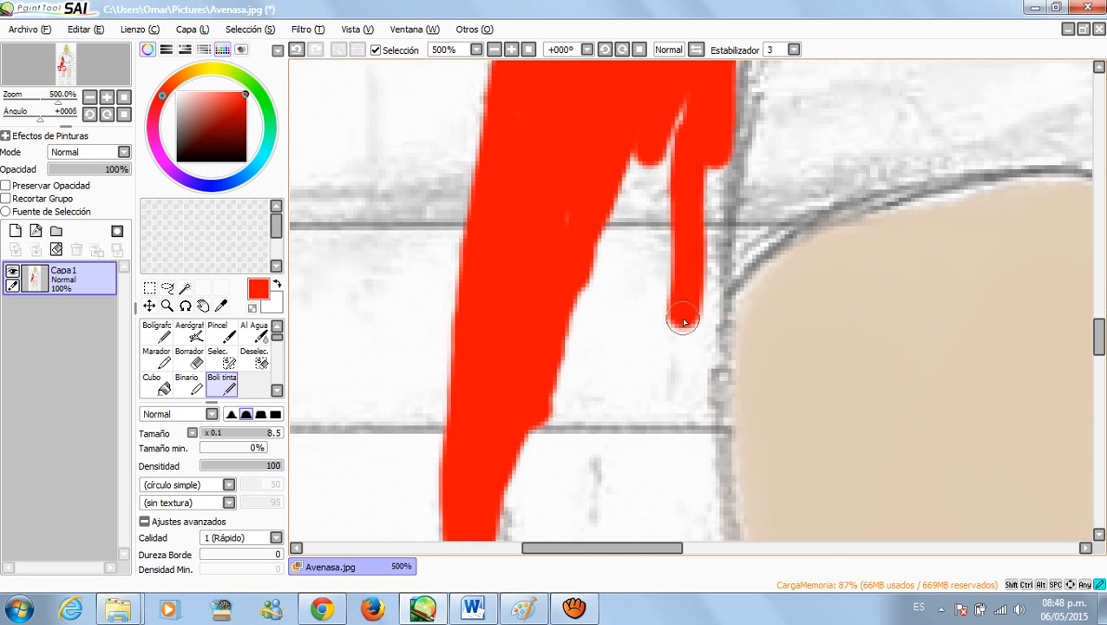
left_click_drag(707, 163, 683, 347)
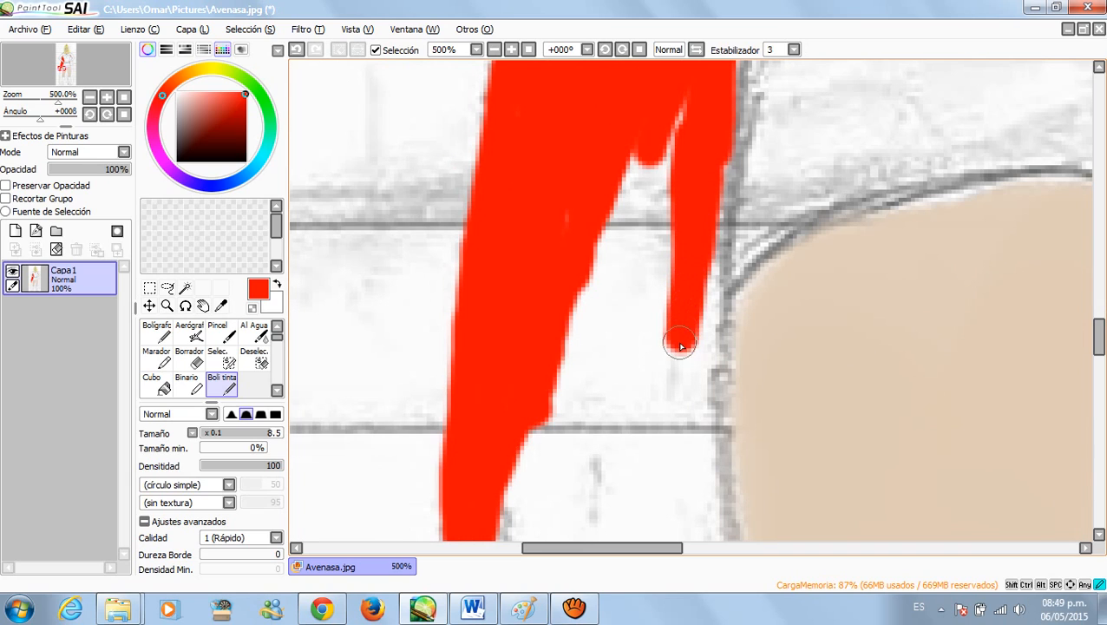
mouse_move(650, 93)
left_mouse_down()
mouse_move(677, 100)
mouse_move(635, 366)
left_mouse_up()
mouse_move(606, 185)
left_mouse_down()
mouse_move(587, 215)
mouse_move(575, 334)
left_mouse_up()
mouse_move(566, 220)
left_mouse_down()
mouse_move(583, 356)
mouse_move(599, 371)
left_mouse_up()
mouse_move(627, 178)
left_mouse_down()
mouse_move(601, 300)
mouse_move(599, 382)
left_mouse_up()
left_click_drag(649, 219, 620, 399)
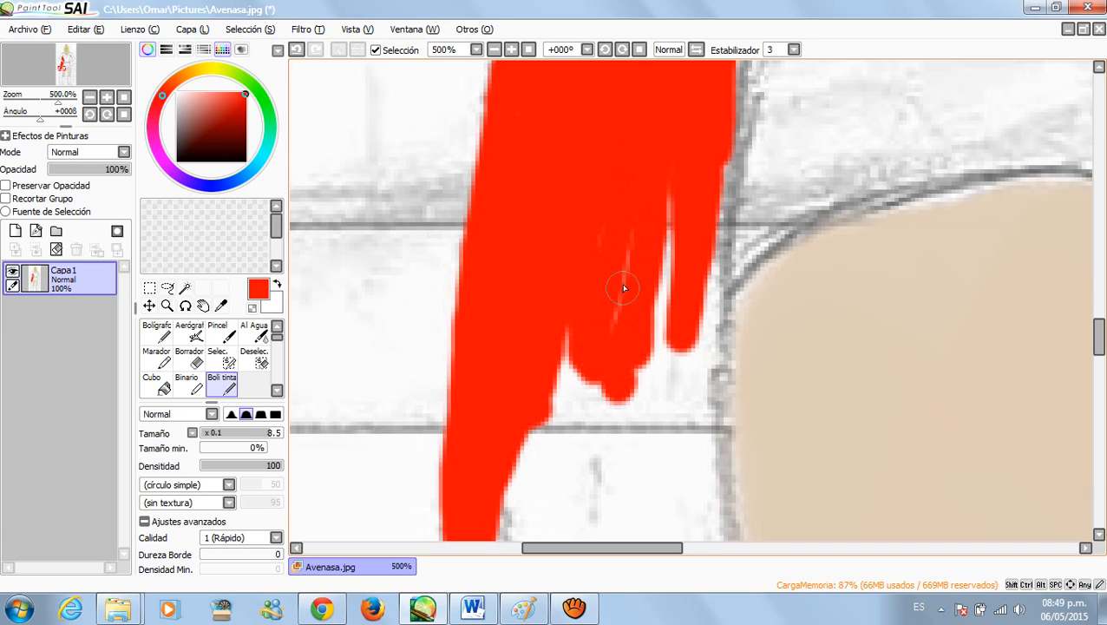
Step: Close the remaining gap in the cape beside the upper thigh and widen the red toward the leg outline
left_click_drag(662, 177, 643, 376)
mouse_move(662, 250)
left_mouse_down()
mouse_move(655, 380)
mouse_move(636, 358)
mouse_move(631, 252)
mouse_move(634, 331)
mouse_move(670, 323)
mouse_move(666, 221)
mouse_move(675, 255)
mouse_move(654, 346)
mouse_move(663, 388)
left_mouse_up()
left_click_drag(675, 330, 684, 418)
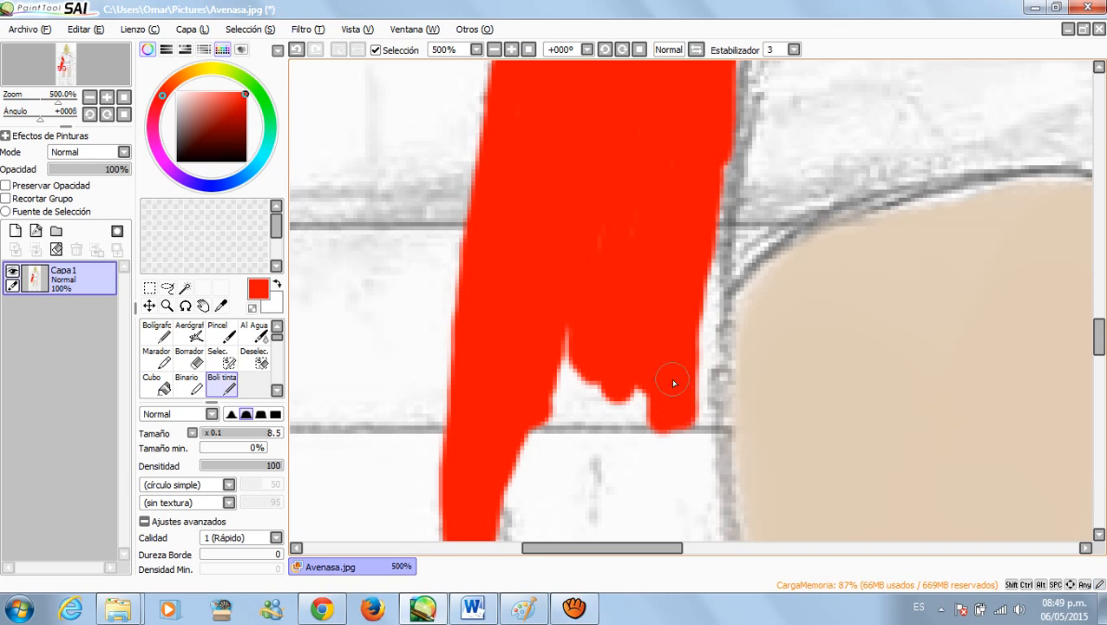
left_click_drag(703, 269, 674, 452)
left_click_drag(701, 385, 681, 442)
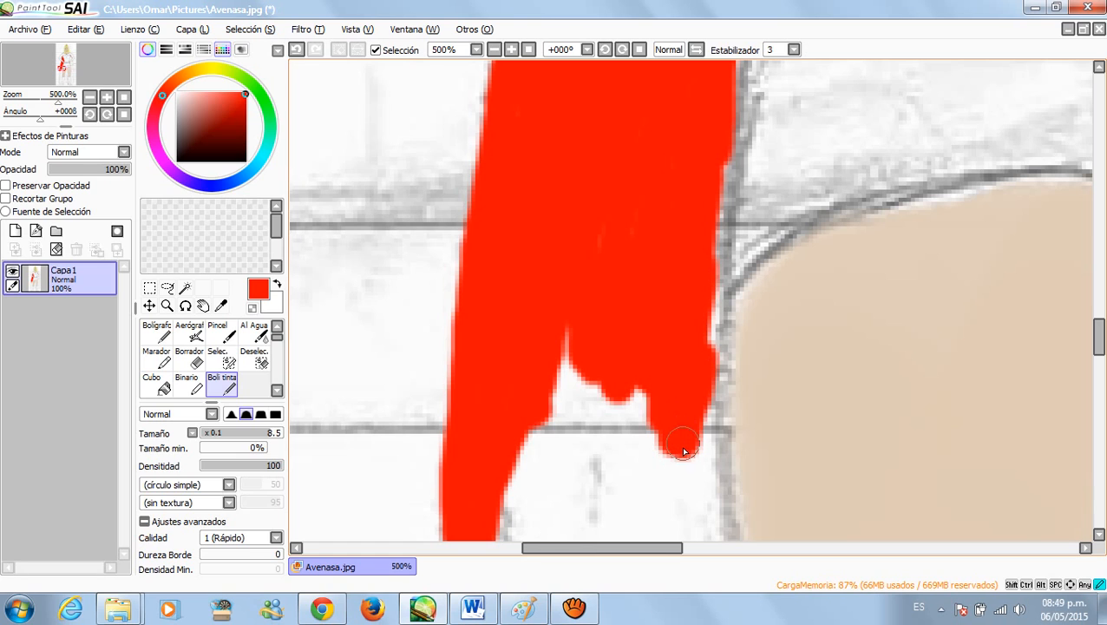
left_click_drag(700, 329, 679, 477)
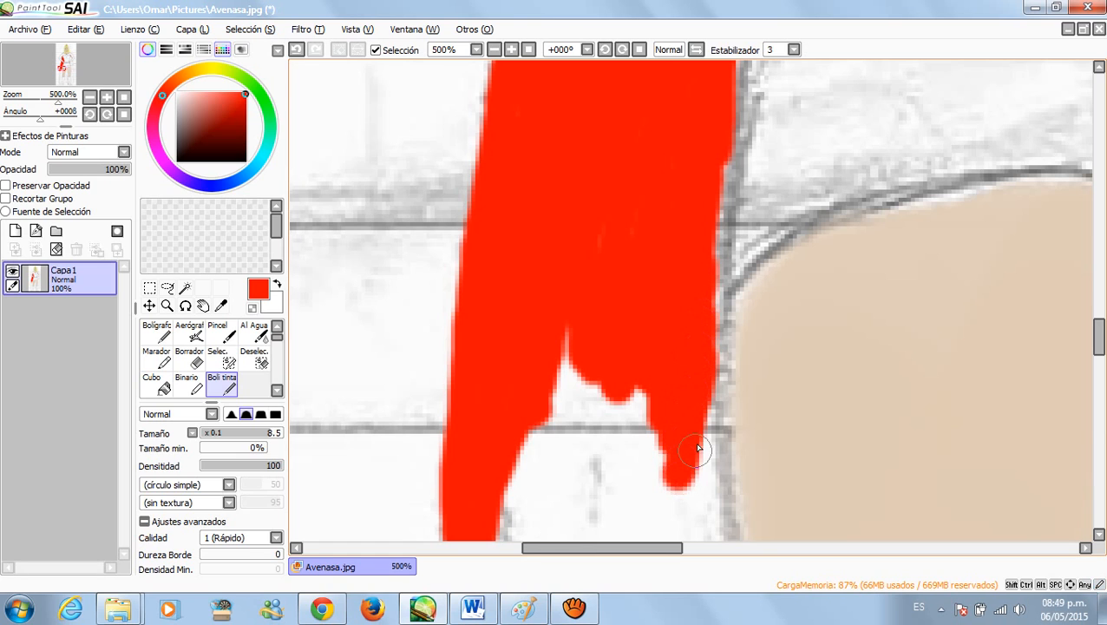
Step: Extend the red cape in a tapering strip from the thigh down past the knee and fill its inside
scroll(707, 443, "down", 3)
left_click_drag(1101, 356, 1101, 405)
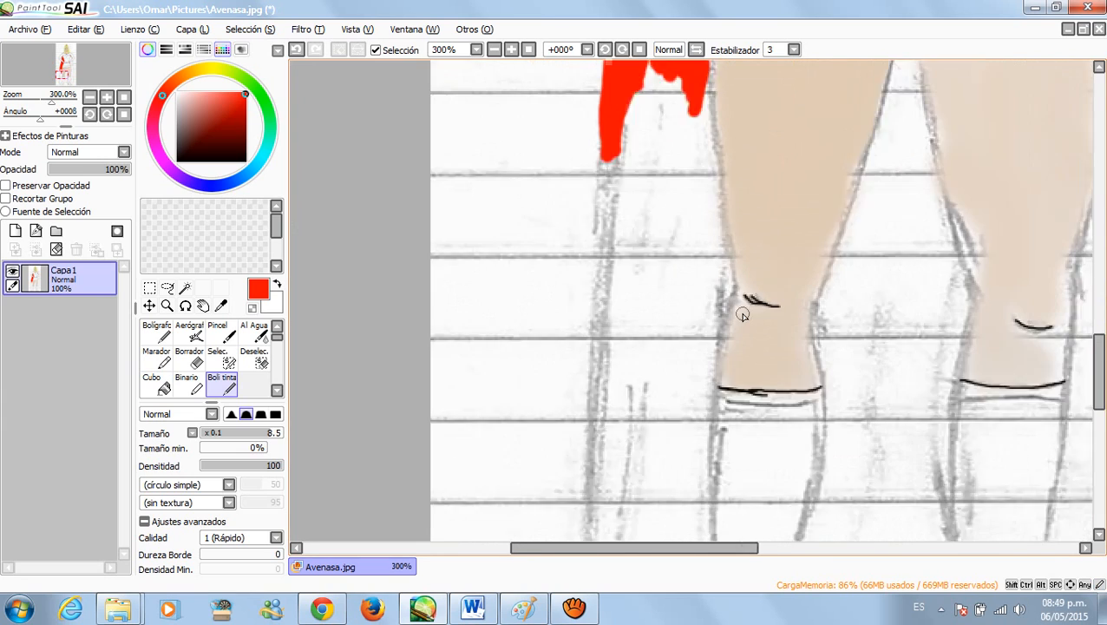
scroll(739, 312, "down", 1)
left_click_drag(693, 121, 651, 343)
left_click_drag(656, 139, 634, 269)
key("ctrl+z")
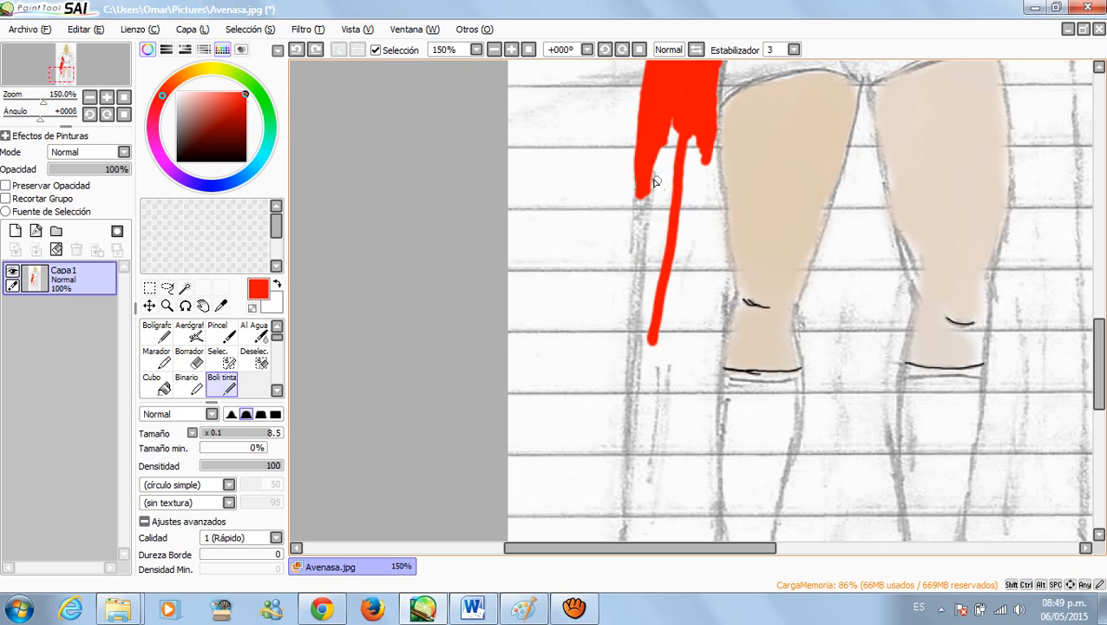
left_click_drag(645, 204, 638, 346)
left_click_drag(672, 144, 642, 338)
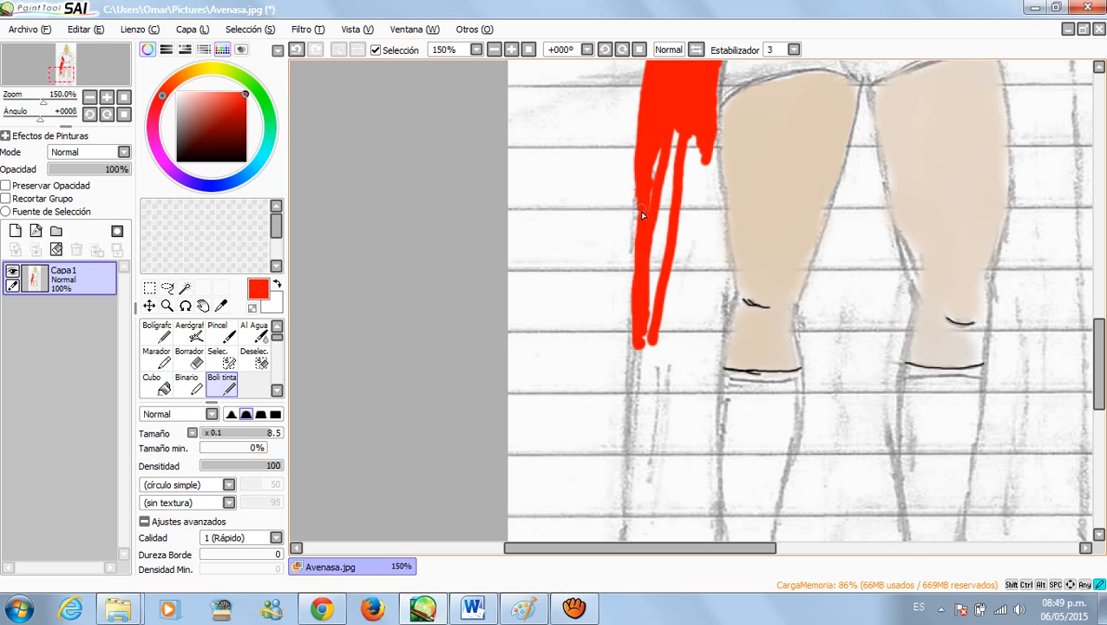
left_click_drag(665, 153, 639, 382)
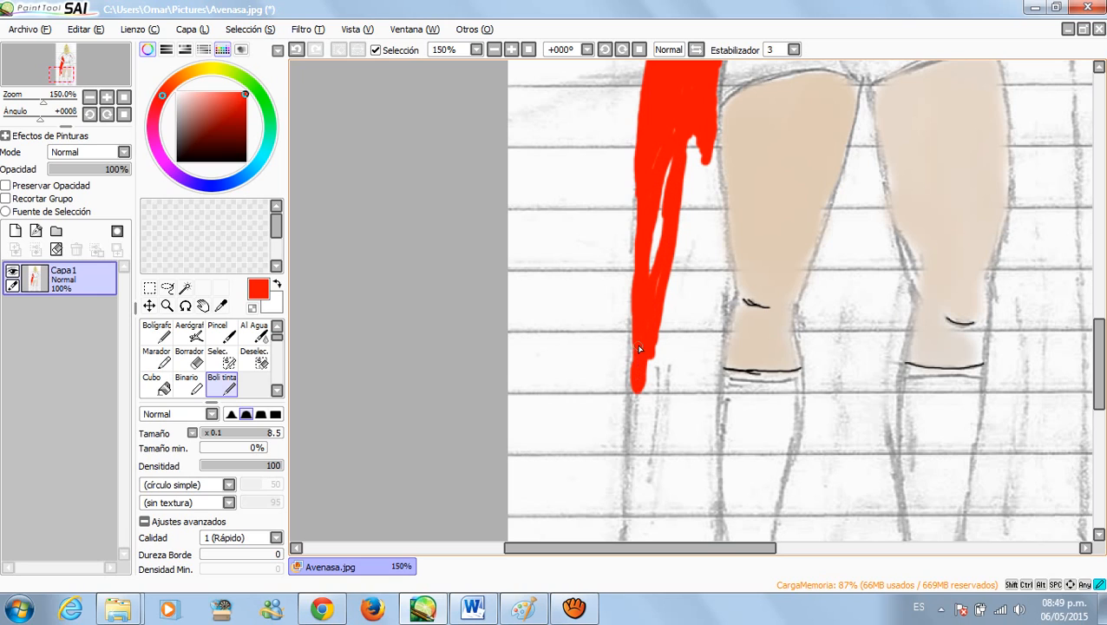
left_click_drag(678, 138, 660, 239)
left_click_drag(653, 296, 662, 315)
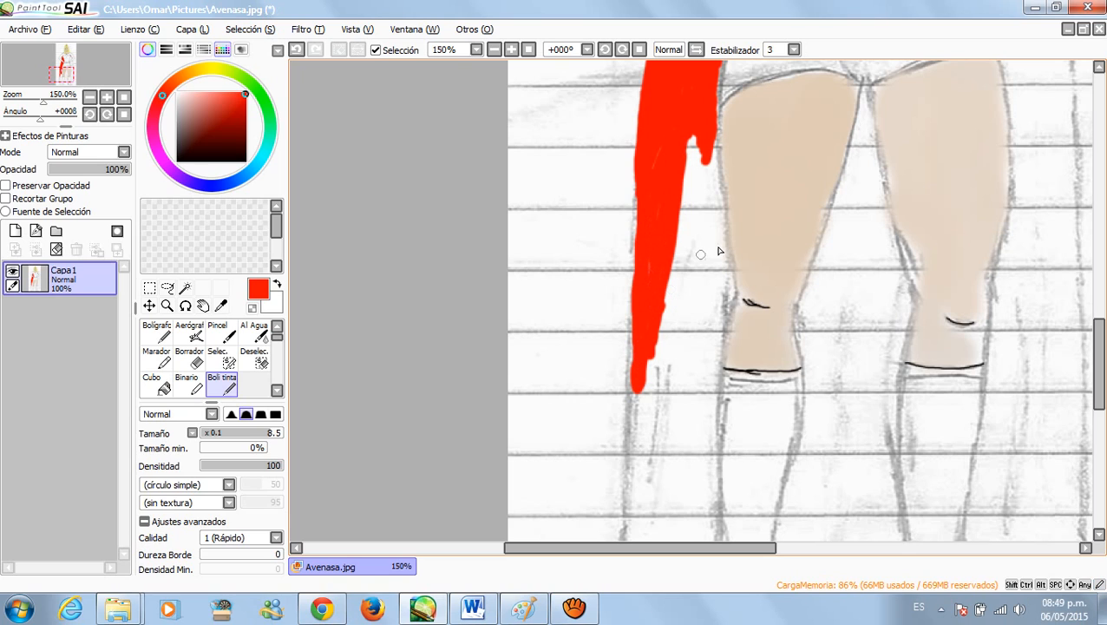
Step: Set the brush size to 9.9 and paint the lower cape's inner strip and bottom hem in red down to the ankle
mouse_move(1098, 352)
left_mouse_down()
mouse_move(1098, 386)
mouse_move(1100, 369)
left_mouse_up()
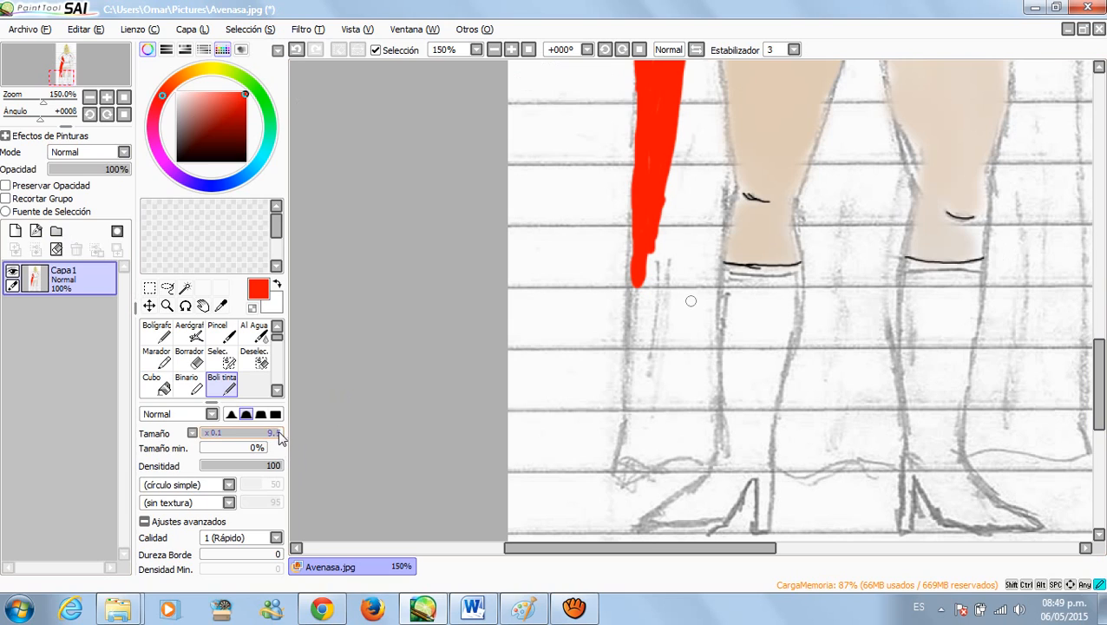
left_click_drag(682, 149, 664, 332)
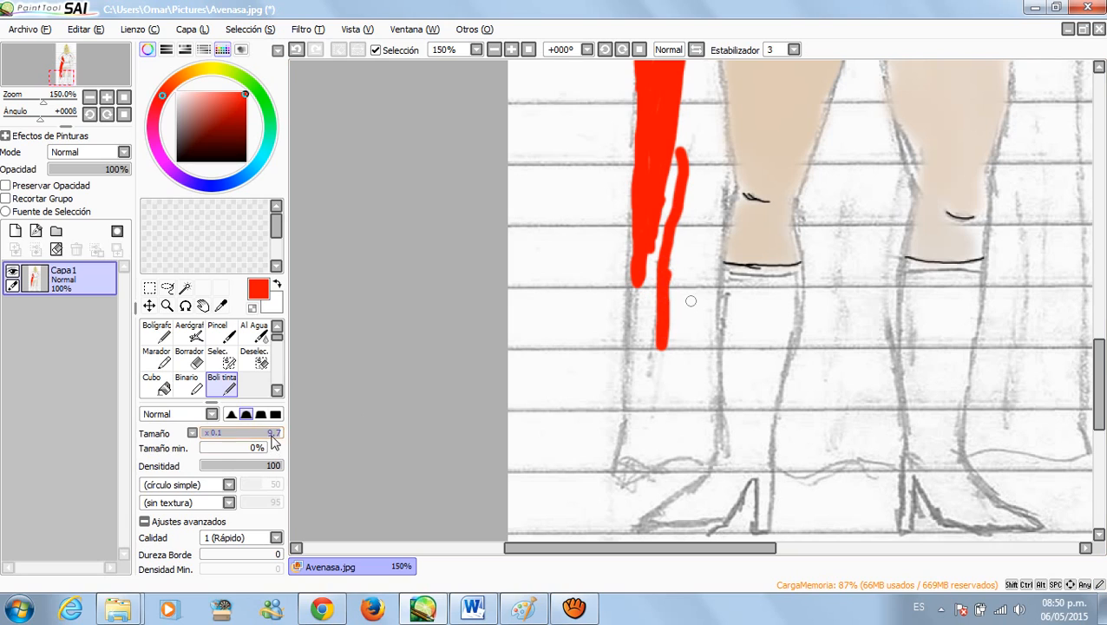
left_click(281, 432)
left_click_drag(695, 154, 643, 447)
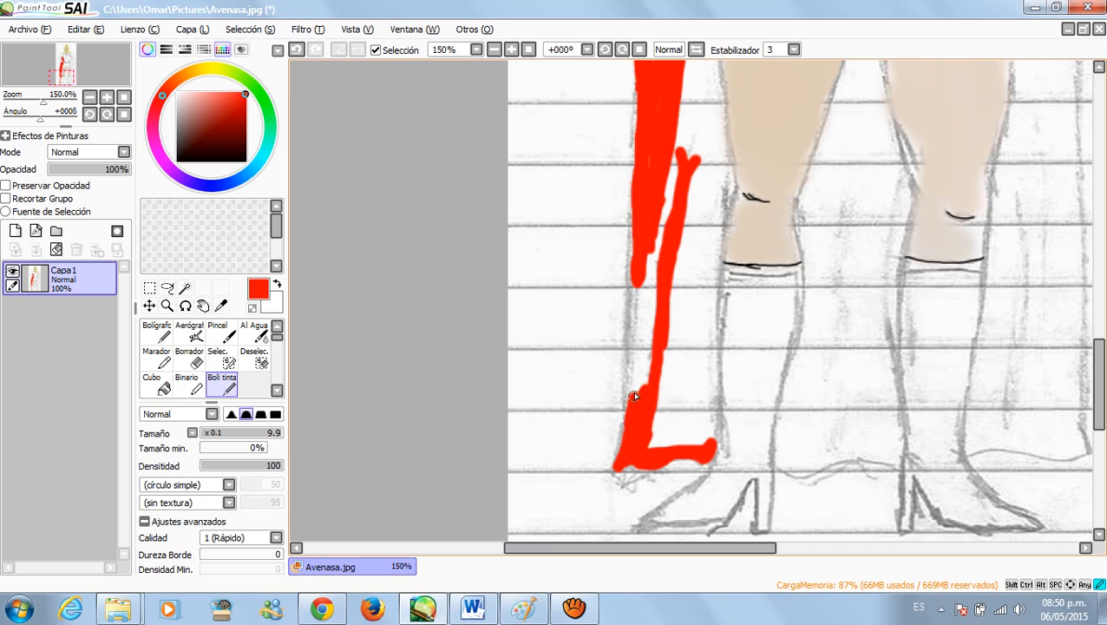
Step: Fill the lower cape panel beside the leg in red, joining its outer edge to the upper strip and thickening it above the hem
mouse_move(636, 408)
left_mouse_down()
mouse_move(650, 300)
mouse_move(635, 373)
left_mouse_up()
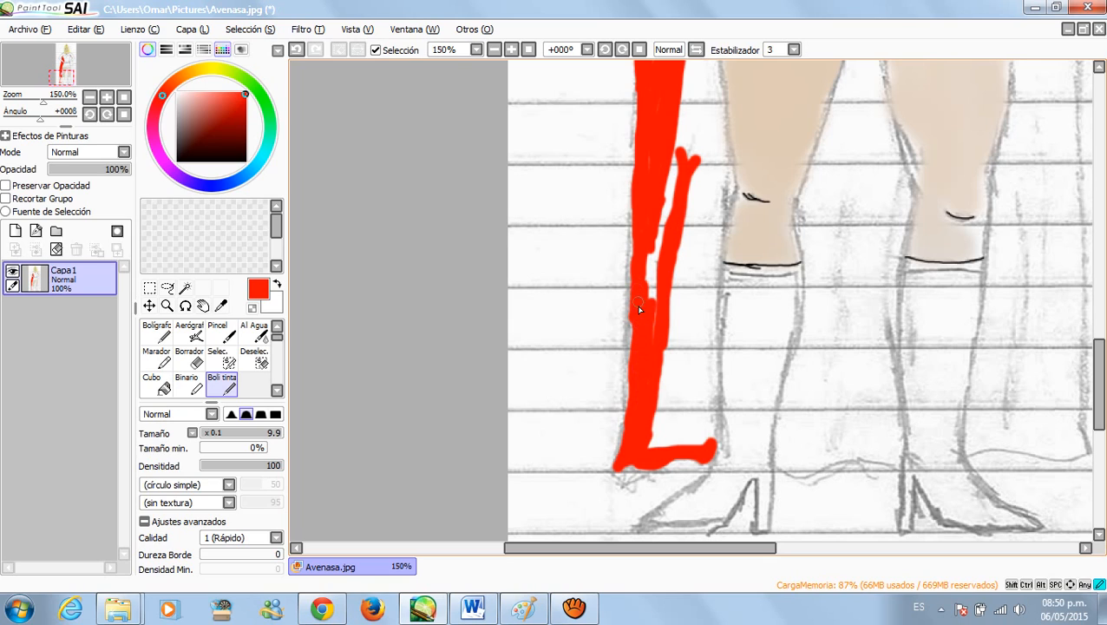
left_click_drag(637, 342, 654, 264)
mouse_move(661, 352)
left_mouse_down()
mouse_move(654, 443)
mouse_move(664, 419)
left_mouse_up()
mouse_move(666, 433)
left_mouse_down()
mouse_move(704, 439)
mouse_move(691, 437)
mouse_move(660, 364)
mouse_move(701, 429)
mouse_move(695, 398)
mouse_move(703, 435)
left_mouse_up()
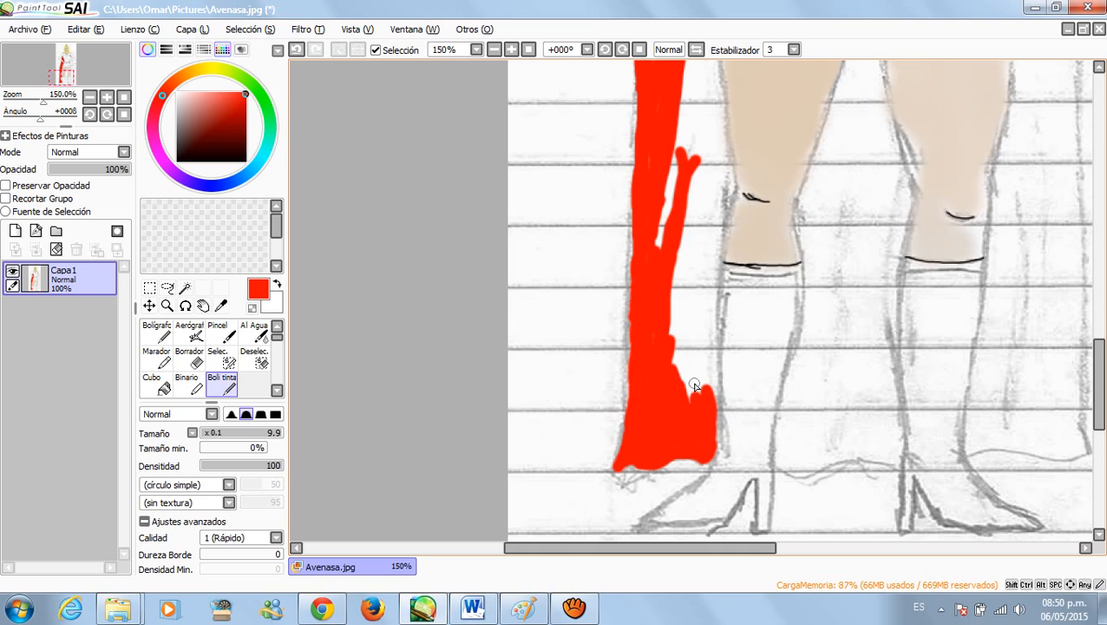
Step: Widen the lower cape panel's red toward the calf outline and fill the streaks left between its edges
mouse_move(685, 144)
left_mouse_down()
mouse_move(672, 247)
mouse_move(671, 237)
mouse_move(658, 250)
mouse_move(681, 148)
mouse_move(679, 224)
mouse_move(695, 157)
mouse_move(703, 252)
left_mouse_up()
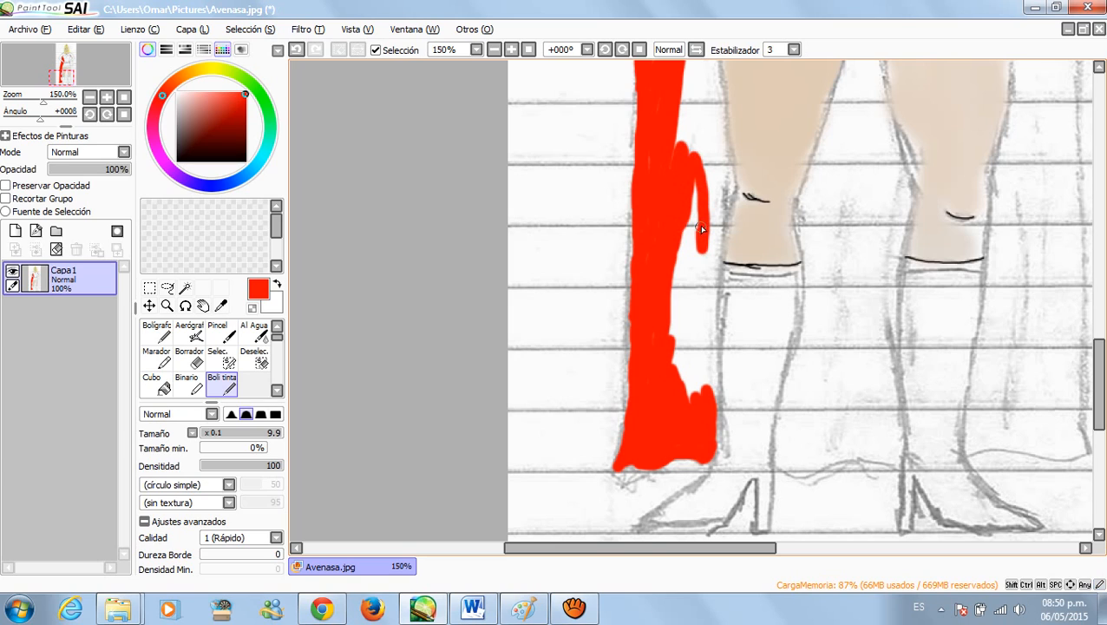
mouse_move(689, 180)
left_mouse_down()
mouse_move(681, 384)
mouse_move(689, 246)
mouse_move(661, 377)
mouse_move(680, 293)
mouse_move(674, 363)
mouse_move(693, 222)
mouse_move(669, 319)
mouse_move(686, 244)
mouse_move(699, 234)
mouse_move(690, 389)
mouse_move(704, 363)
mouse_move(707, 397)
mouse_move(711, 375)
mouse_move(712, 386)
mouse_move(707, 401)
mouse_move(707, 371)
mouse_move(693, 402)
mouse_move(705, 329)
mouse_move(710, 368)
mouse_move(703, 273)
left_mouse_up()
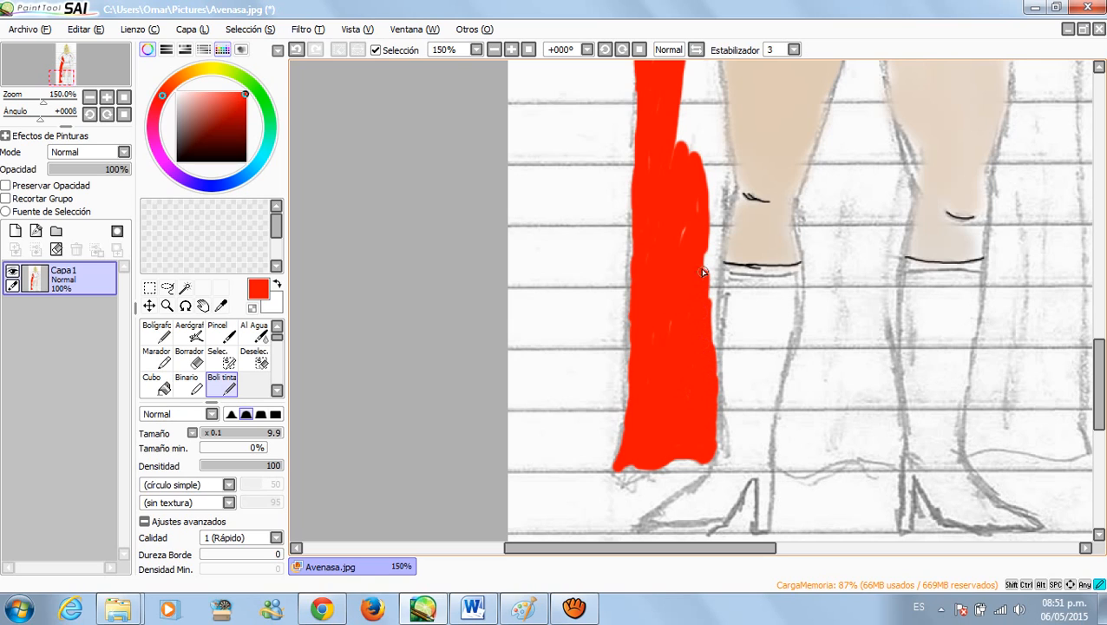
mouse_move(682, 342)
left_mouse_down()
mouse_move(705, 273)
mouse_move(702, 330)
mouse_move(710, 296)
mouse_move(713, 343)
left_mouse_up()
left_click_drag(709, 264, 713, 244)
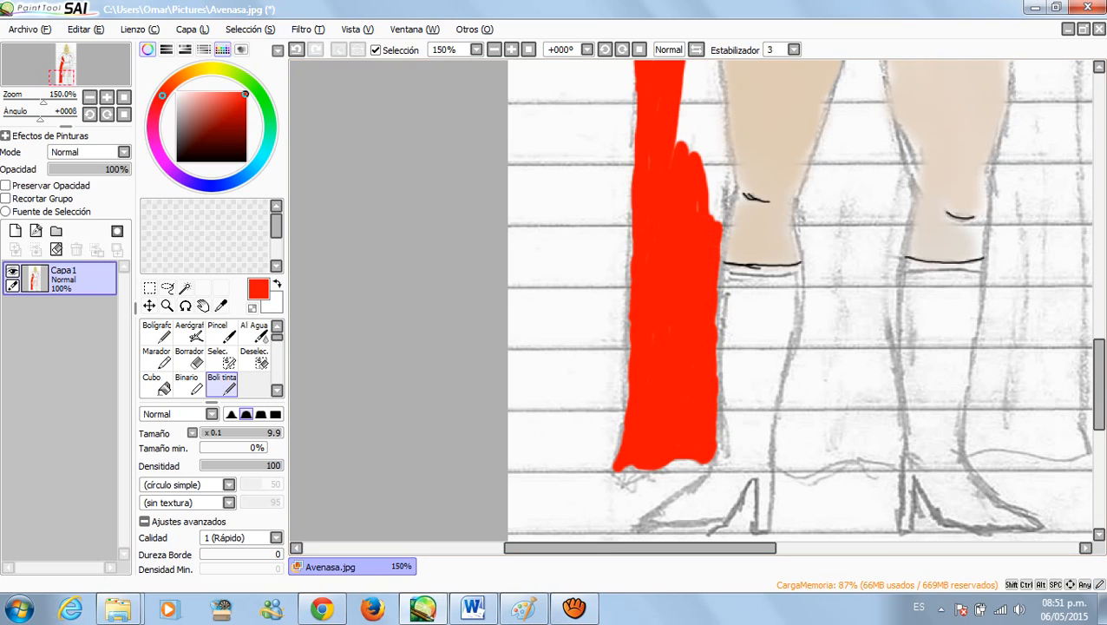
Step: Fill the cape's remaining gap beside the knee and lower thigh, bringing the red up to the leg outline
scroll(729, 286, "up", 4)
mouse_move(713, 343)
left_mouse_down()
mouse_move(705, 319)
mouse_move(708, 347)
mouse_move(719, 329)
mouse_move(714, 352)
mouse_move(724, 295)
mouse_move(712, 330)
mouse_move(711, 314)
left_mouse_up()
mouse_move(685, 265)
left_mouse_down()
mouse_move(650, 308)
mouse_move(666, 267)
mouse_move(695, 281)
mouse_move(694, 155)
mouse_move(674, 272)
left_mouse_up()
mouse_move(685, 156)
left_mouse_down()
mouse_move(691, 256)
mouse_move(697, 189)
mouse_move(706, 194)
mouse_move(702, 280)
mouse_move(706, 256)
mouse_move(722, 288)
left_mouse_up()
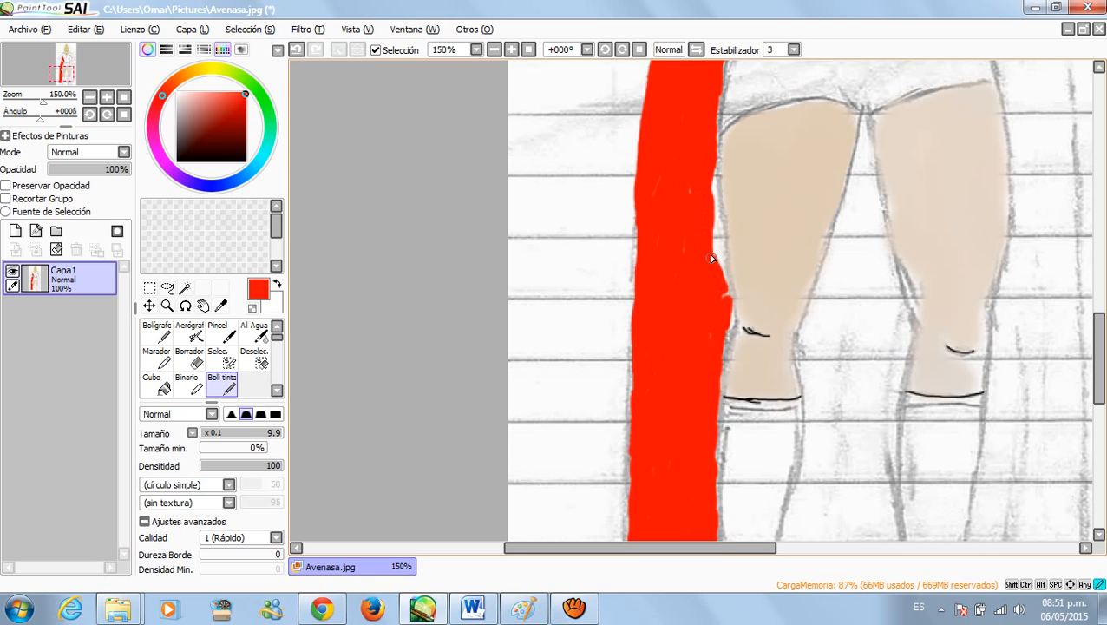
left_click_drag(715, 248, 715, 223)
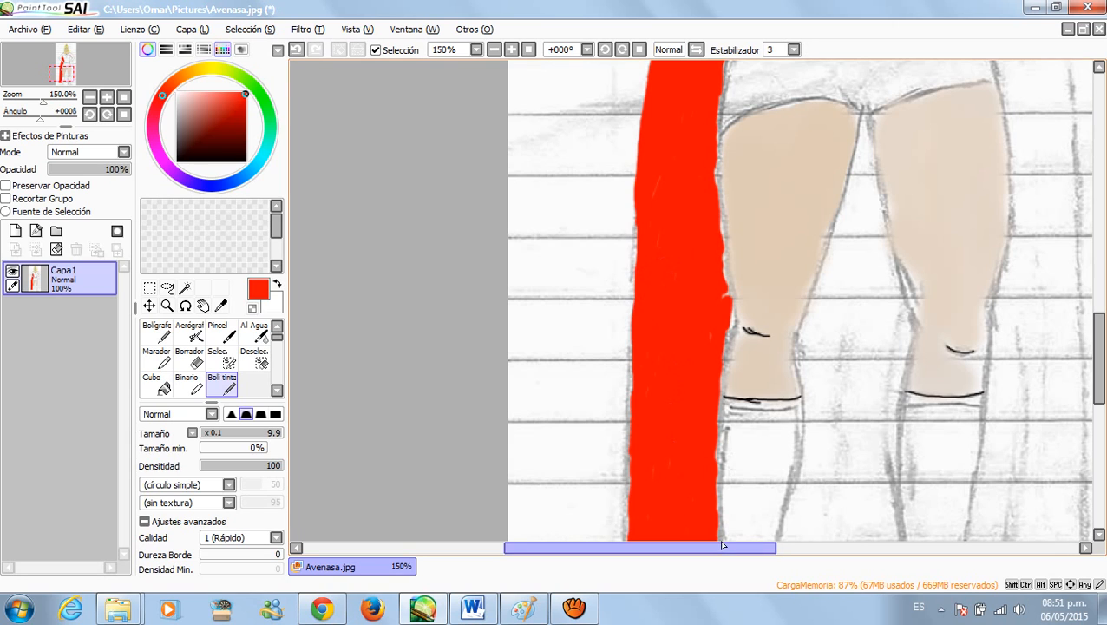
Step: Paint the cape's hem between the two ankles in red and fill the area just above it
left_click_drag(722, 547, 773, 548)
left_click_drag(1097, 356, 1097, 389)
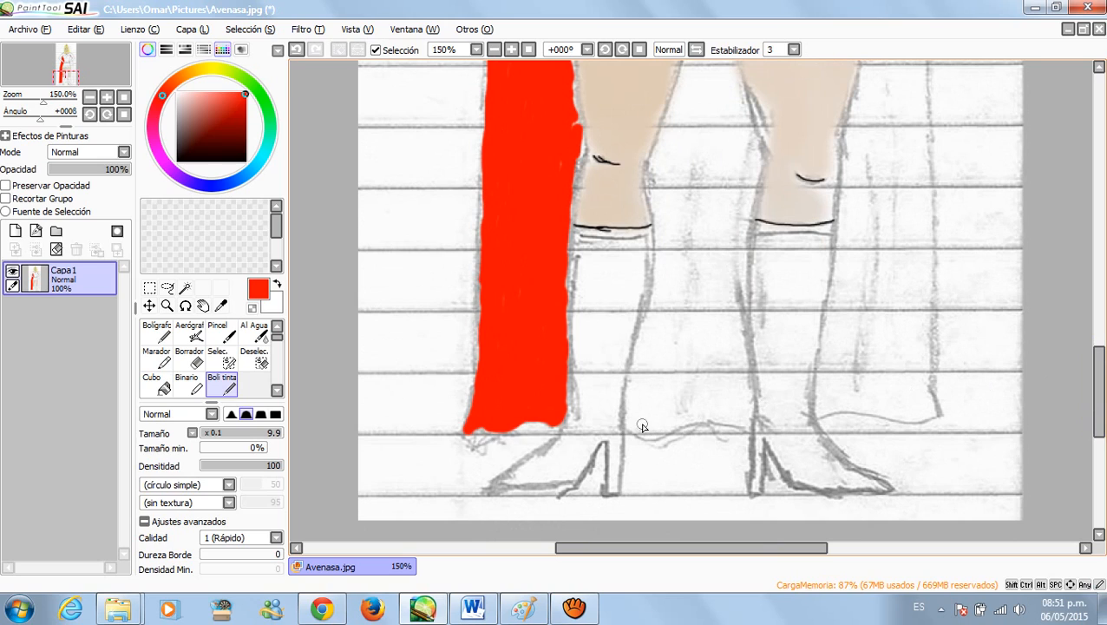
mouse_move(628, 421)
left_mouse_down()
mouse_move(698, 418)
mouse_move(743, 423)
mouse_move(648, 436)
mouse_move(636, 425)
mouse_move(633, 381)
mouse_move(642, 424)
mouse_move(630, 415)
mouse_move(638, 360)
mouse_move(654, 411)
left_mouse_up()
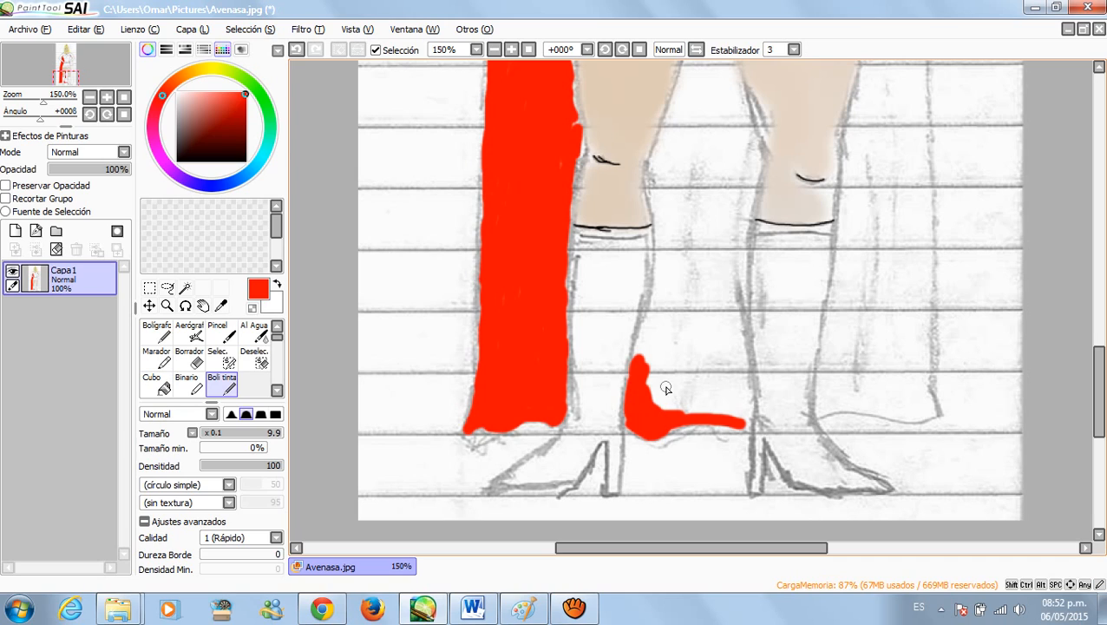
mouse_move(747, 425)
left_mouse_down()
mouse_move(746, 415)
mouse_move(738, 352)
mouse_move(726, 390)
mouse_move(690, 402)
mouse_move(727, 409)
mouse_move(739, 385)
mouse_move(731, 411)
mouse_move(657, 410)
mouse_move(701, 412)
mouse_move(737, 388)
left_mouse_up()
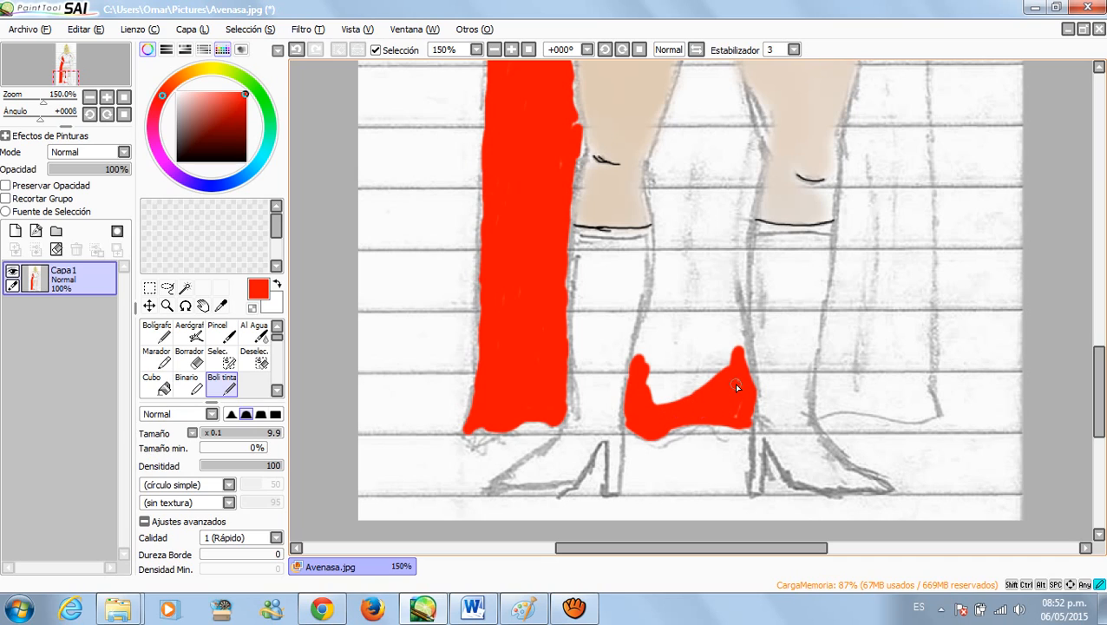
mouse_move(650, 406)
left_mouse_down()
mouse_move(663, 379)
mouse_move(655, 397)
mouse_move(727, 363)
mouse_move(651, 375)
left_mouse_up()
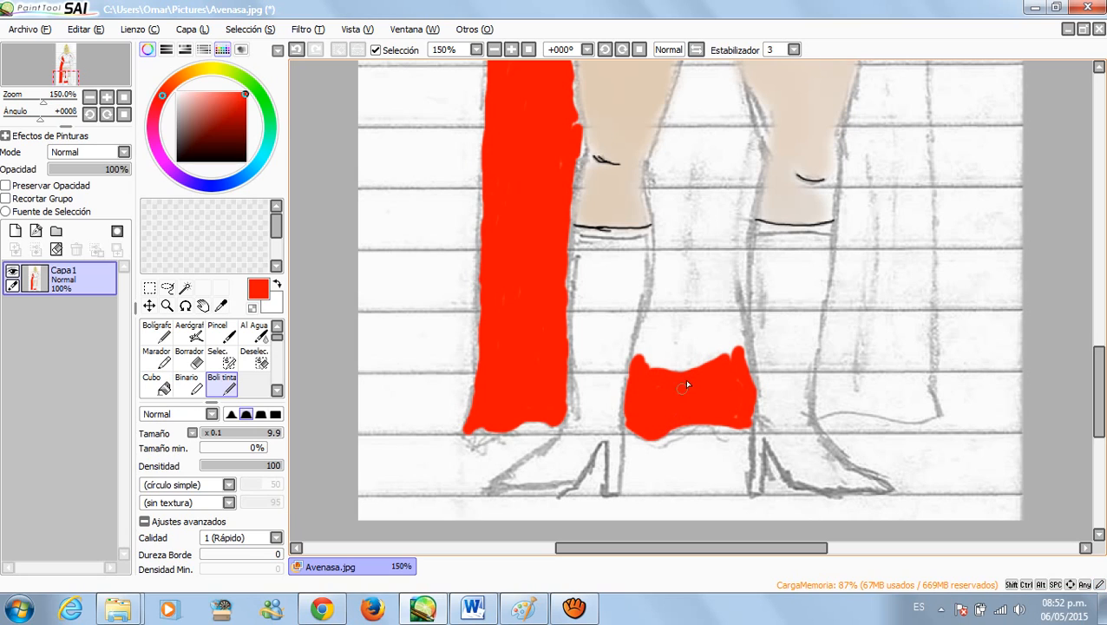
Step: Extend red strips upward from the hem along the inner outlines of both lower legs, one reaching knee height
scroll(1098, 390, "up", 1)
scroll(1064, 357, "up", 3)
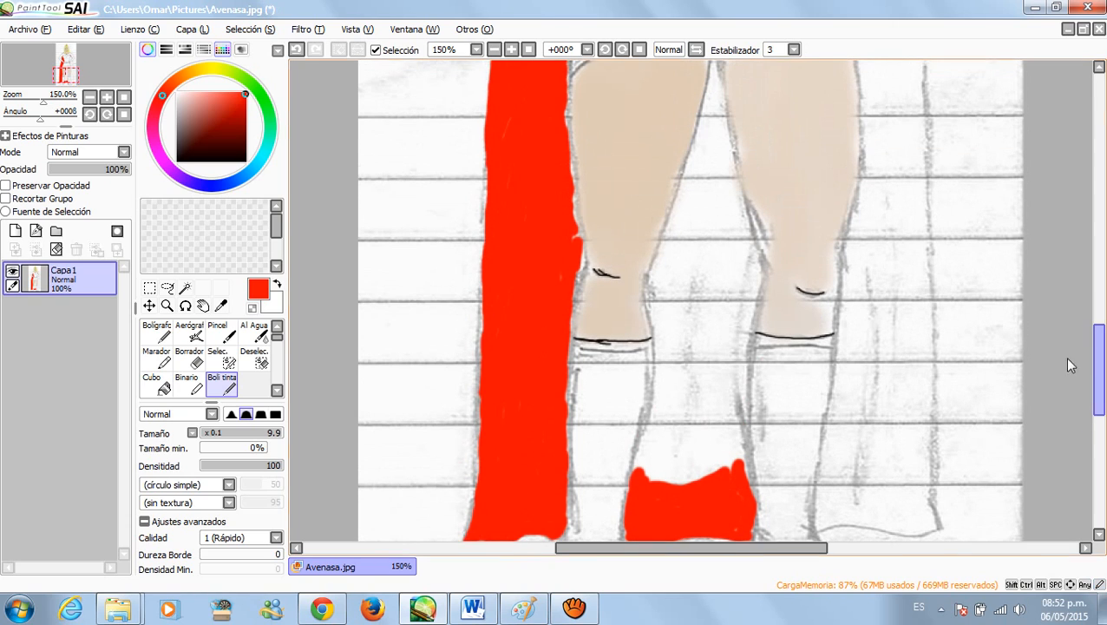
mouse_move(668, 281)
left_mouse_down()
mouse_move(673, 382)
mouse_move(640, 469)
mouse_move(649, 438)
mouse_move(650, 469)
mouse_move(661, 414)
left_mouse_up()
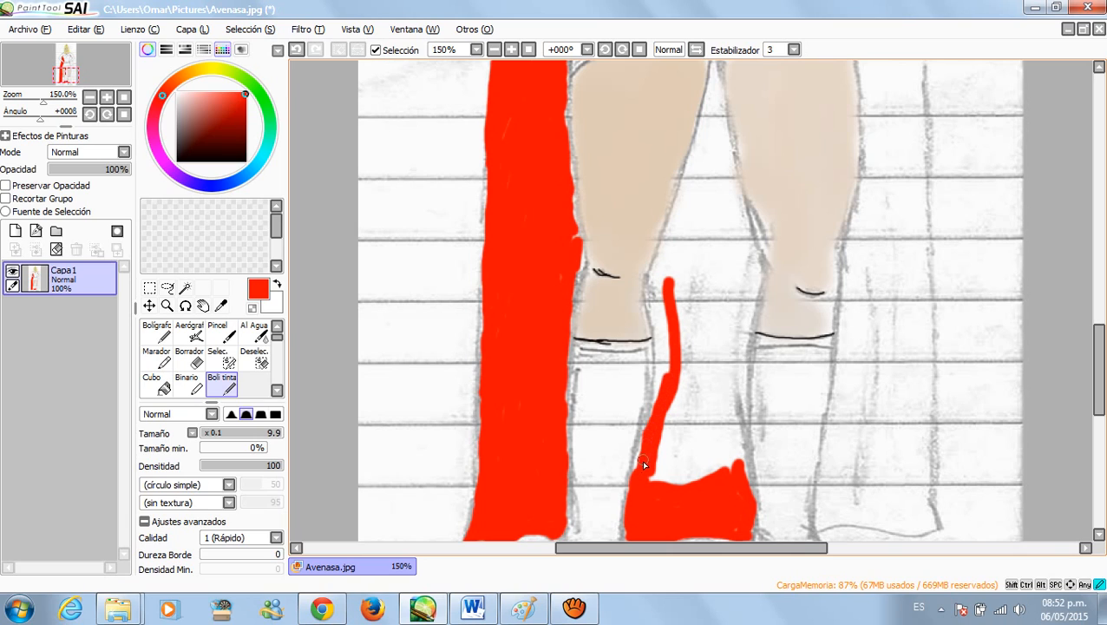
mouse_move(657, 450)
left_mouse_down()
mouse_move(655, 475)
mouse_move(636, 469)
mouse_move(656, 414)
left_mouse_up()
mouse_move(659, 325)
left_mouse_down()
mouse_move(662, 271)
mouse_move(673, 381)
mouse_move(660, 482)
mouse_move(726, 468)
mouse_move(729, 426)
mouse_move(736, 466)
mouse_move(741, 366)
mouse_move(741, 407)
left_mouse_up()
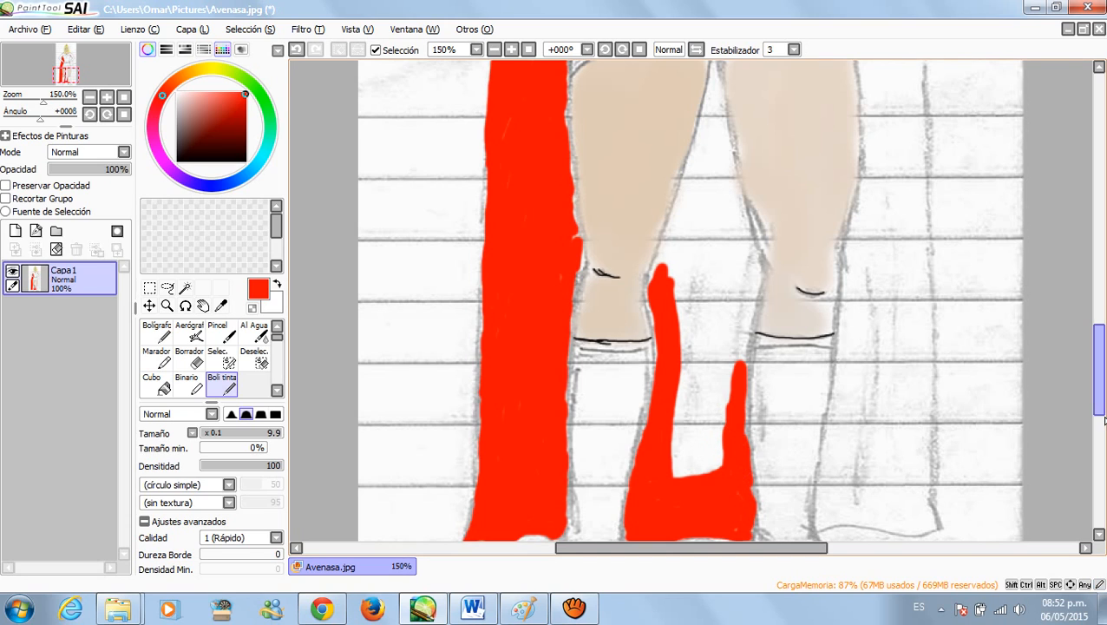
Step: Set the brush size to 4.2 and paint the narrow top of the gap between the thighs in red
left_click_drag(1103, 421, 1103, 403)
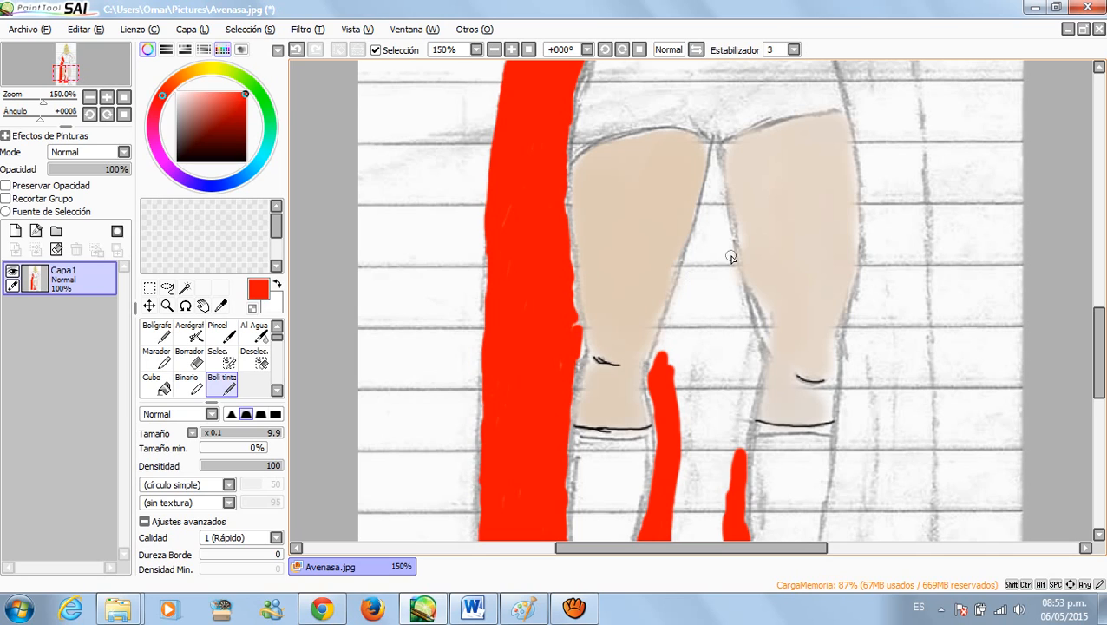
left_click(236, 433)
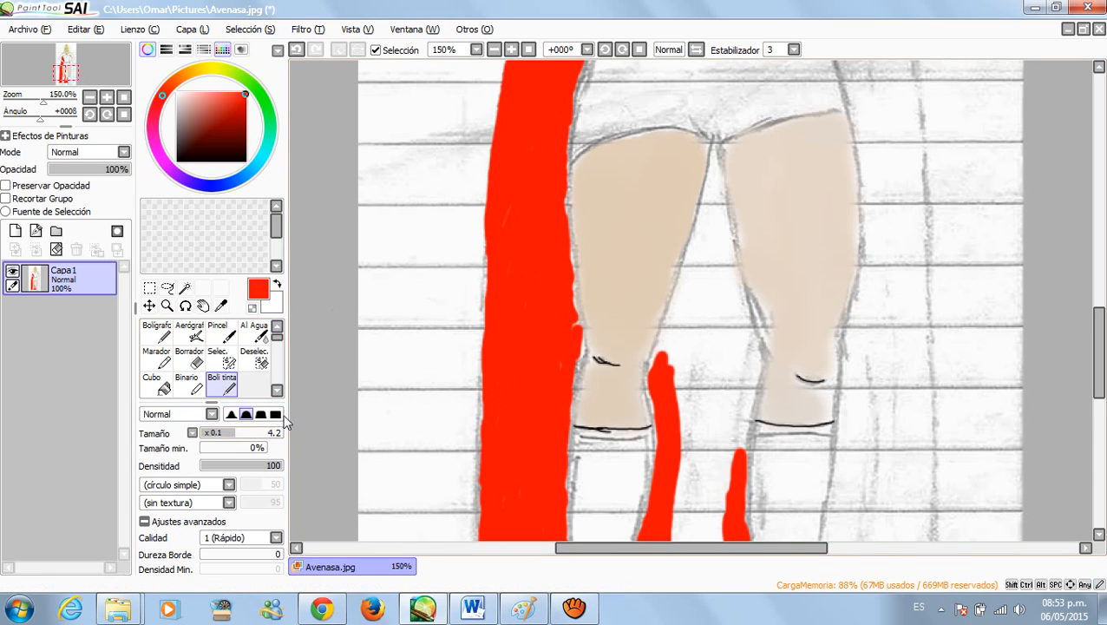
mouse_move(717, 161)
left_mouse_down()
mouse_move(713, 146)
mouse_move(719, 184)
mouse_move(705, 198)
mouse_move(719, 198)
mouse_move(704, 207)
mouse_move(712, 200)
mouse_move(717, 213)
mouse_move(716, 200)
mouse_move(717, 212)
left_mouse_up()
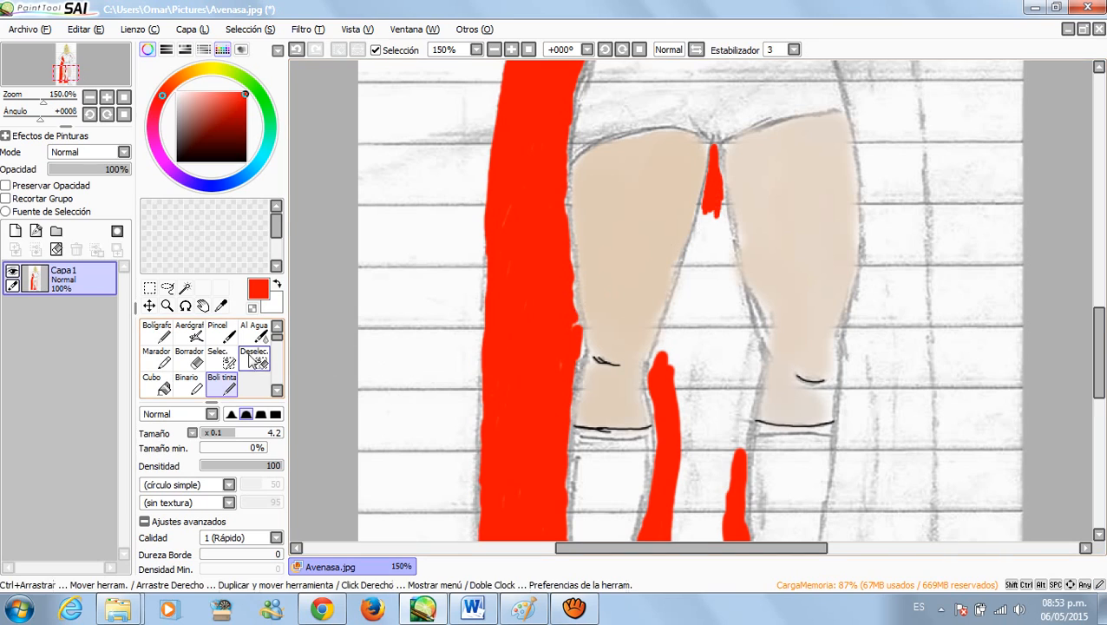
Step: Try a test stroke with the Pincel brush and another with the Al Agua brush in the gap above the knees
left_click(189, 359)
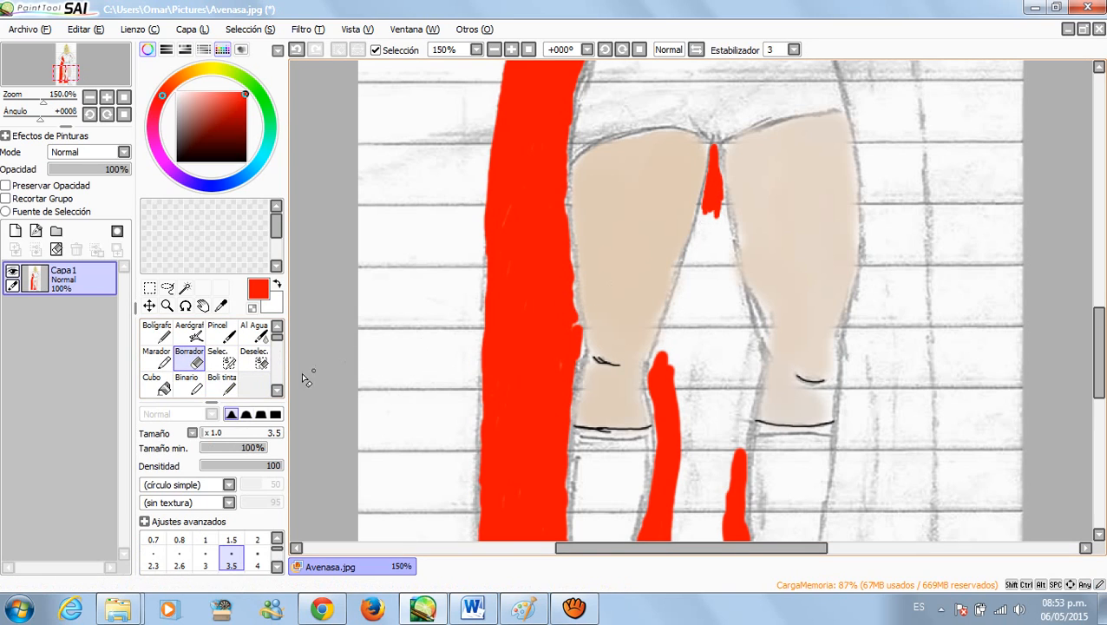
left_click(221, 341)
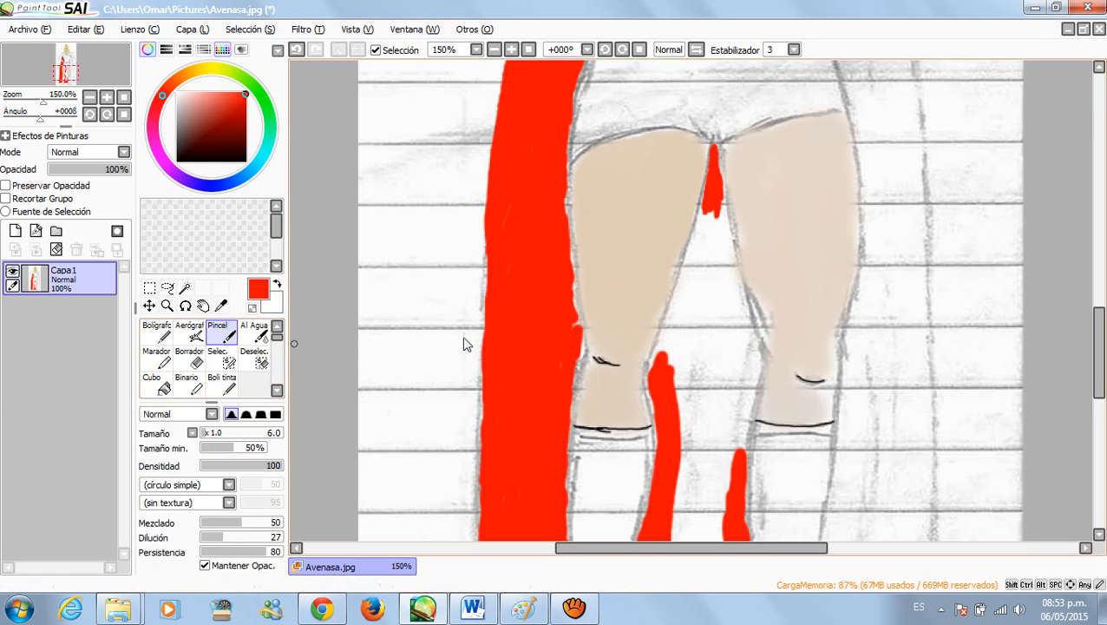
left_click_drag(722, 313, 703, 340)
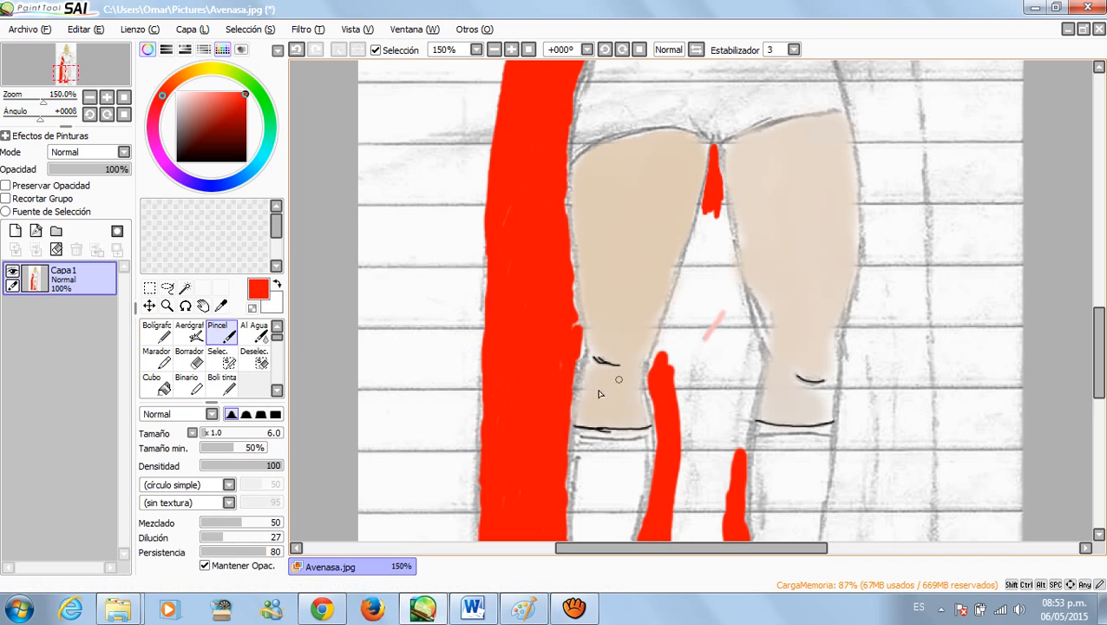
left_click(255, 335)
left_click_drag(710, 302, 695, 335)
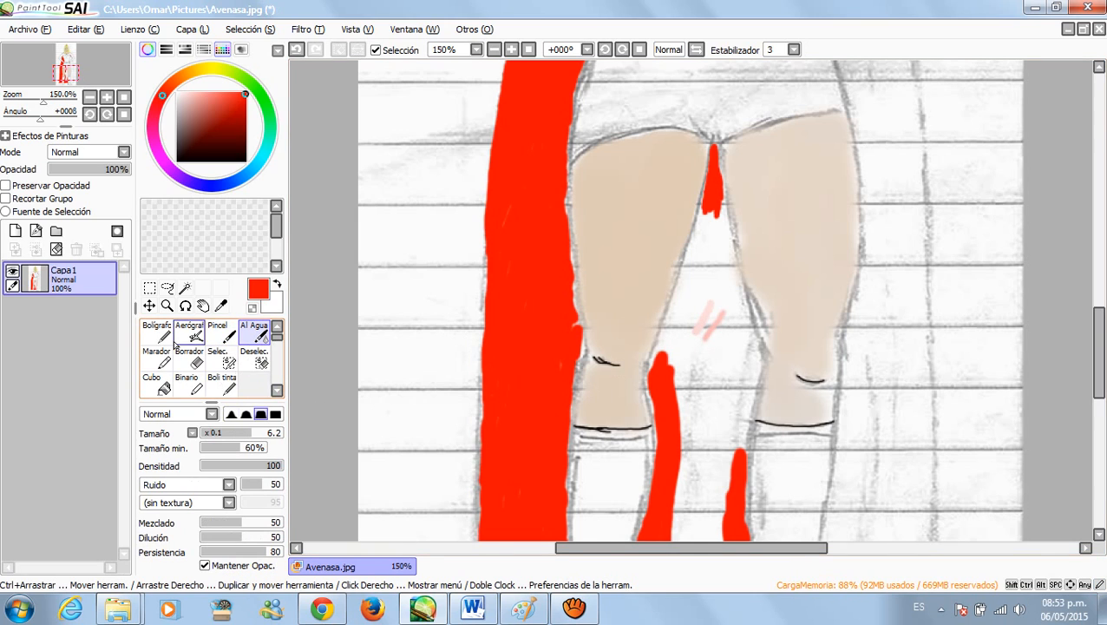
Step: With the Boli tinta pen, paint a thin red line down the gap from thigh to knee, and set the brush size to 7.1
left_click(222, 384)
mouse_move(710, 210)
left_mouse_down()
mouse_move(703, 281)
mouse_move(673, 366)
left_mouse_up()
left_click_drag(240, 436, 262, 434)
mouse_move(710, 207)
left_mouse_down()
mouse_move(687, 269)
mouse_move(703, 239)
mouse_move(679, 340)
left_mouse_up()
mouse_move(693, 302)
left_mouse_down()
mouse_move(674, 369)
mouse_move(692, 302)
mouse_move(657, 358)
left_mouse_up()
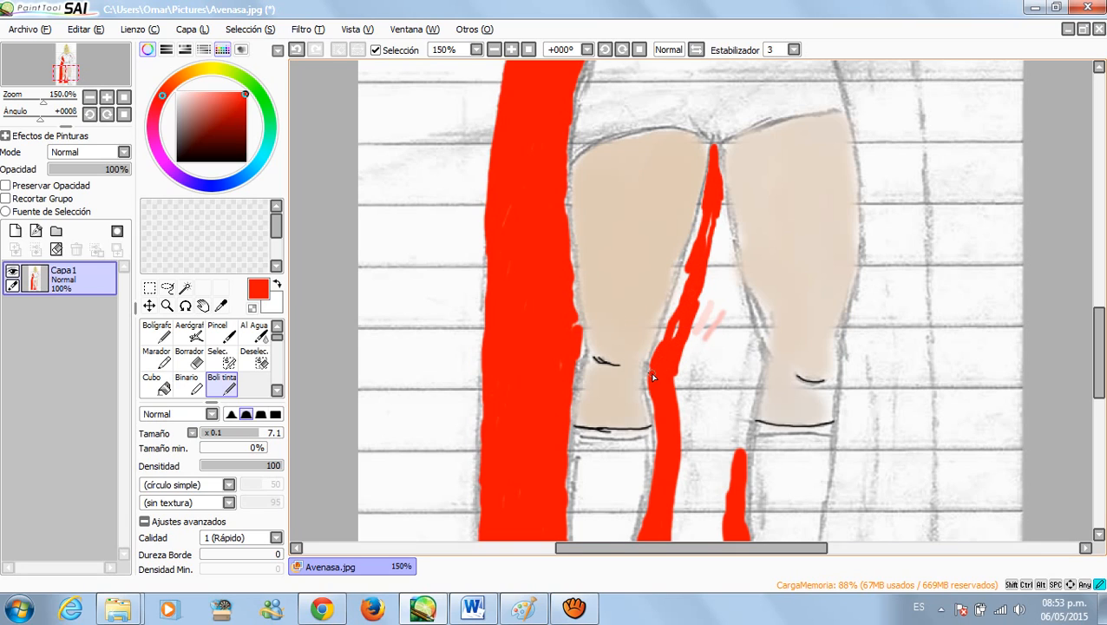
left_click_drag(665, 331, 651, 359)
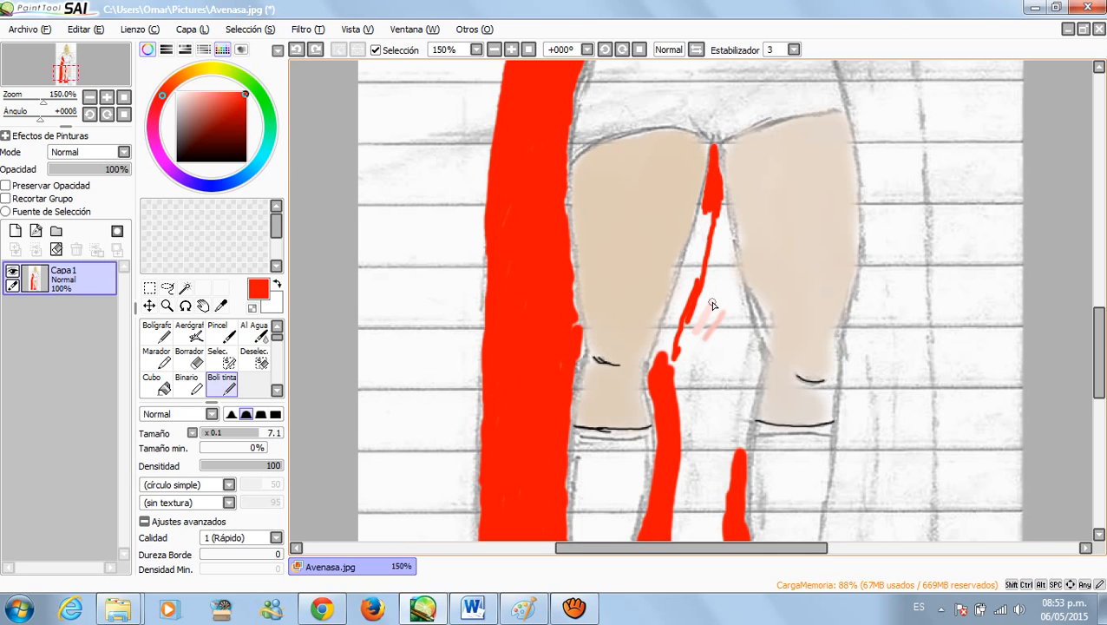
Step: Paint a solid red strip along the inner thigh outline down to the existing strip at the knee, filling its gaps
scroll(713, 304, "up", 2)
mouse_move(697, 118)
left_mouse_down()
mouse_move(641, 329)
mouse_move(631, 431)
mouse_move(615, 409)
left_mouse_up()
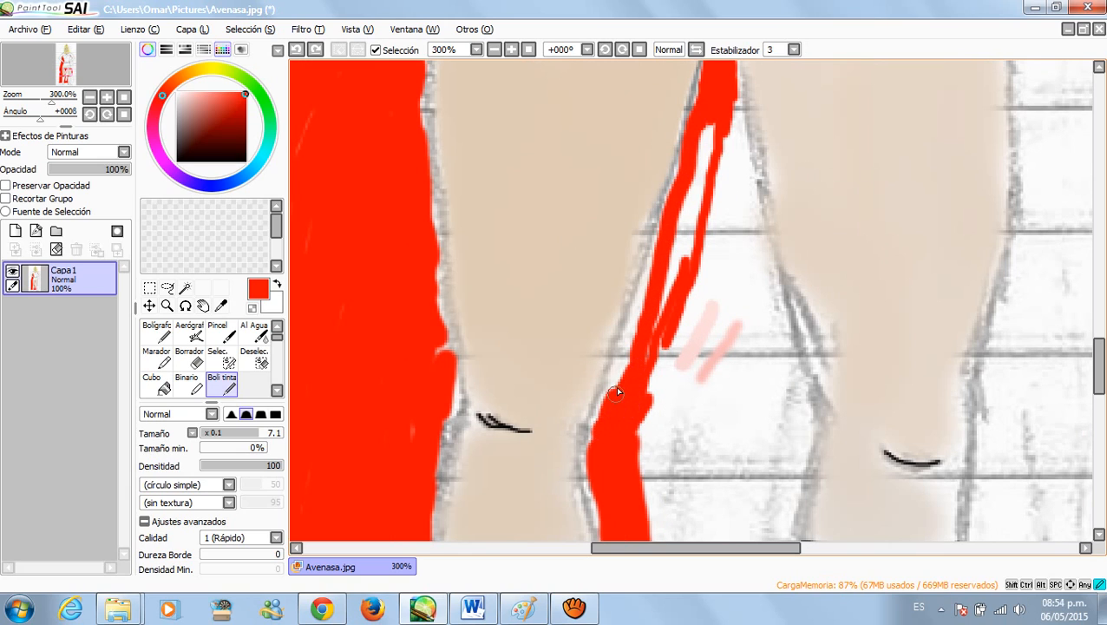
left_click_drag(637, 354, 655, 281)
mouse_move(633, 388)
left_mouse_down()
mouse_move(671, 329)
mouse_move(644, 404)
mouse_move(687, 327)
mouse_move(700, 283)
mouse_move(660, 379)
mouse_move(717, 191)
mouse_move(660, 284)
mouse_move(684, 231)
mouse_move(672, 280)
mouse_move(690, 260)
left_mouse_up()
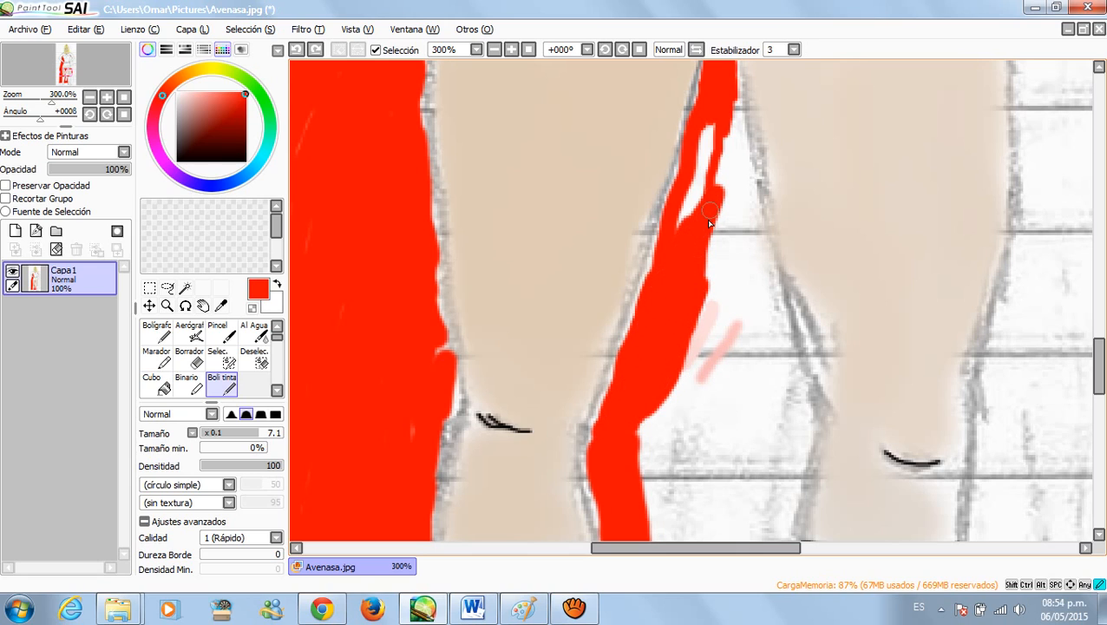
mouse_move(705, 209)
left_mouse_down()
mouse_move(719, 132)
mouse_move(680, 226)
mouse_move(712, 126)
left_mouse_up()
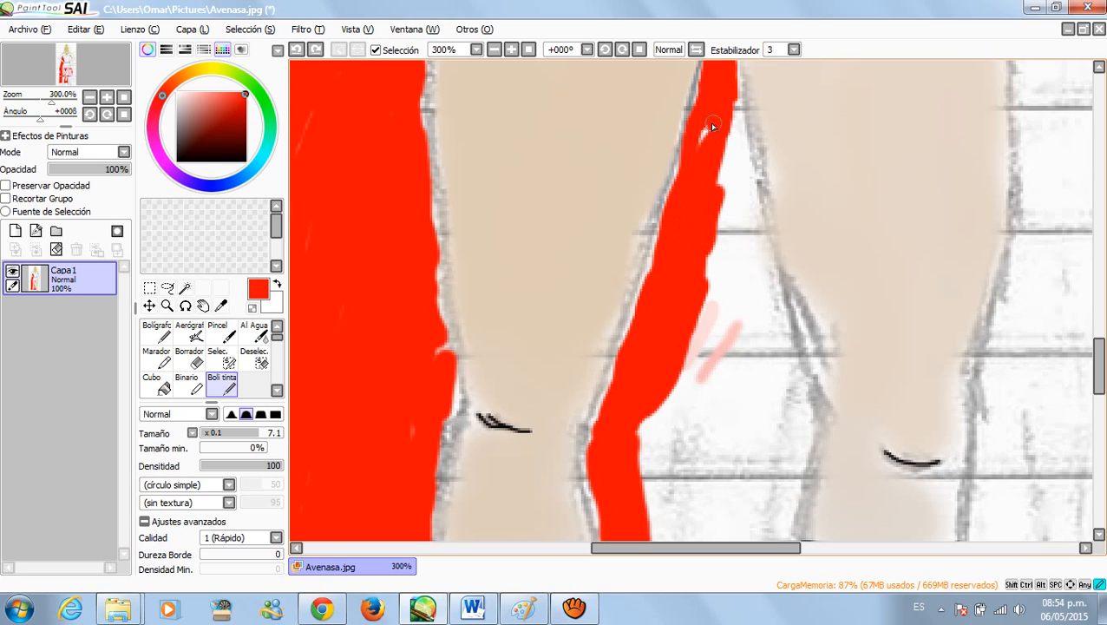
left_click_drag(651, 287, 701, 175)
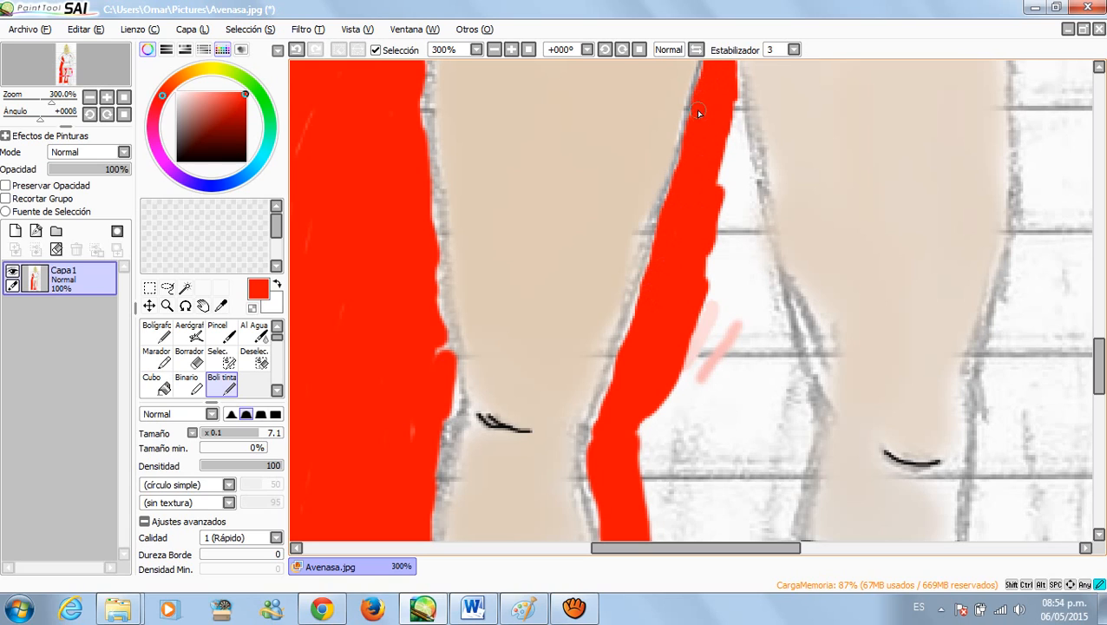
Step: Paint red down the opposite inner thigh outline to the knee and fill the space between both thighs, covering the pale test strokes
mouse_move(729, 88)
left_mouse_down()
mouse_move(722, 108)
mouse_move(767, 253)
mouse_move(779, 346)
left_mouse_up()
mouse_move(726, 144)
left_mouse_down()
mouse_move(737, 221)
mouse_move(740, 193)
mouse_move(810, 430)
mouse_move(755, 321)
mouse_move(732, 243)
mouse_move(778, 375)
mouse_move(744, 297)
mouse_move(716, 203)
mouse_move(724, 283)
left_mouse_up()
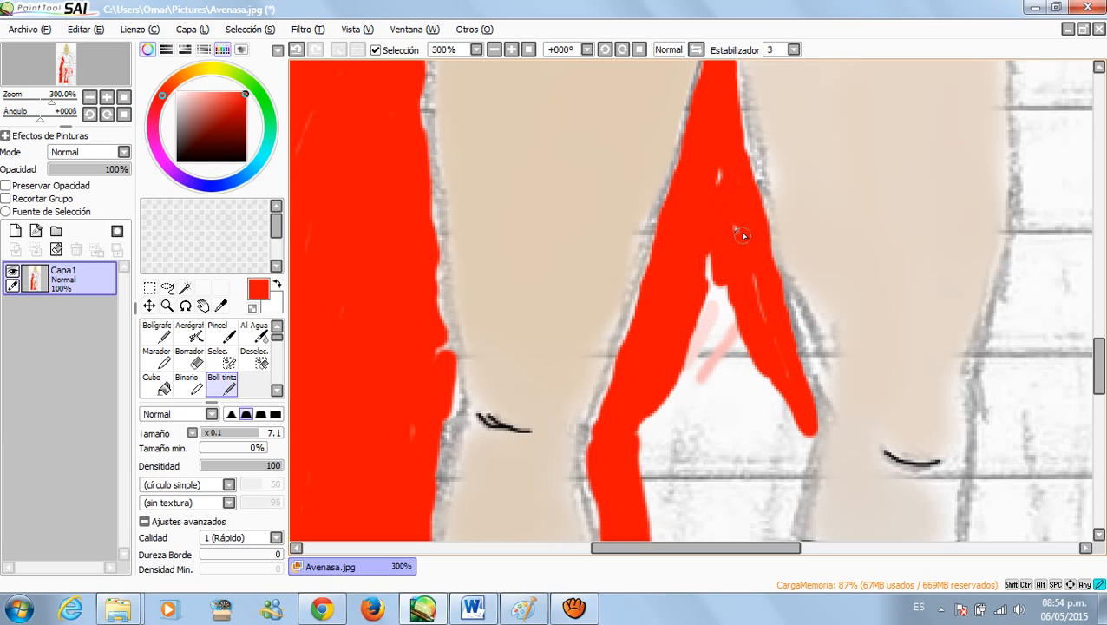
mouse_move(756, 323)
left_mouse_down()
mouse_move(776, 387)
mouse_move(727, 270)
mouse_move(733, 363)
mouse_move(716, 268)
mouse_move(693, 351)
mouse_move(711, 273)
mouse_move(715, 374)
mouse_move(708, 280)
mouse_move(730, 361)
mouse_move(741, 341)
mouse_move(732, 387)
mouse_move(749, 363)
mouse_move(721, 404)
mouse_move(741, 378)
left_mouse_up()
mouse_move(739, 337)
left_mouse_down()
mouse_move(754, 420)
mouse_move(757, 405)
mouse_move(780, 445)
mouse_move(802, 446)
mouse_move(782, 394)
left_mouse_up()
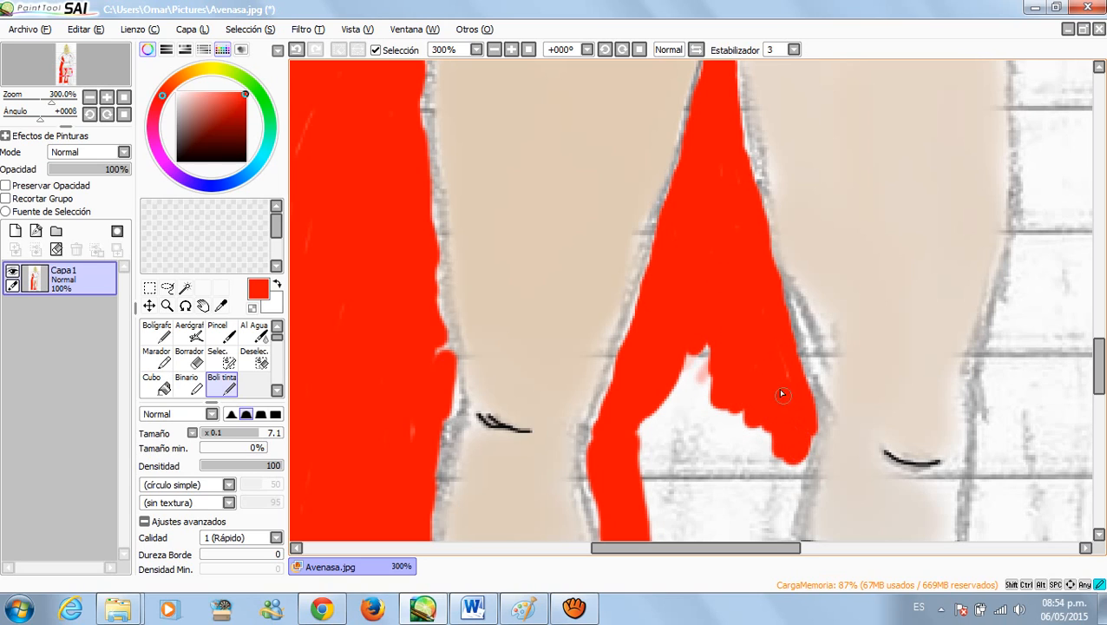
mouse_move(715, 361)
left_mouse_down()
mouse_move(712, 397)
mouse_move(703, 366)
mouse_move(698, 390)
mouse_move(686, 366)
mouse_move(669, 456)
mouse_move(699, 350)
mouse_move(664, 446)
left_mouse_up()
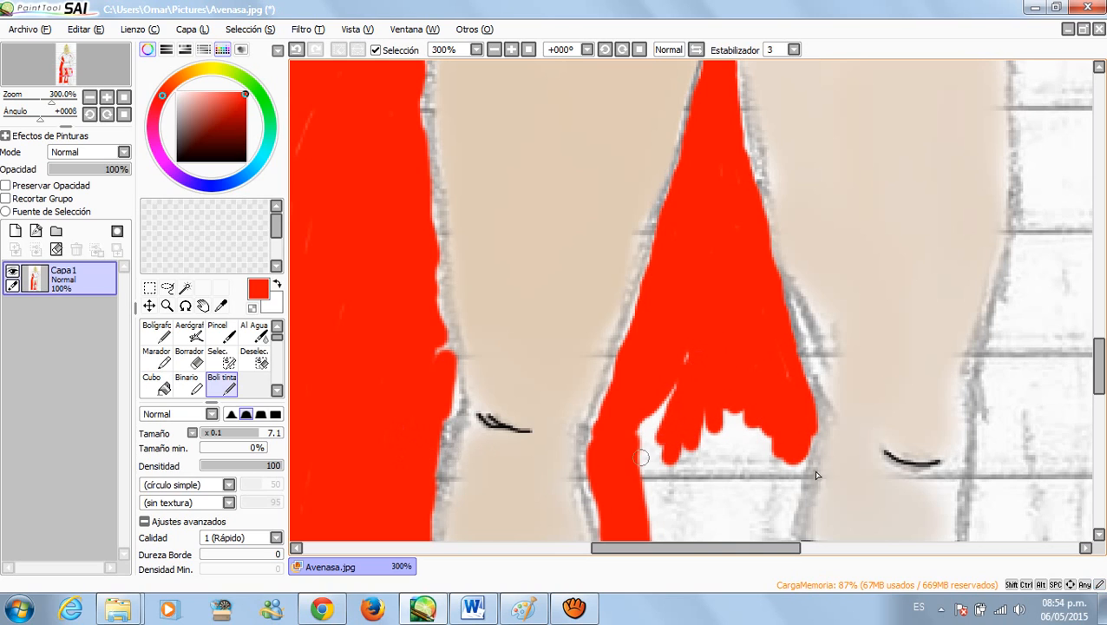
Step: Join the red along the opposite inner calf outline and fill the space between the knees and upper calves
scroll(795, 264, "down", 5)
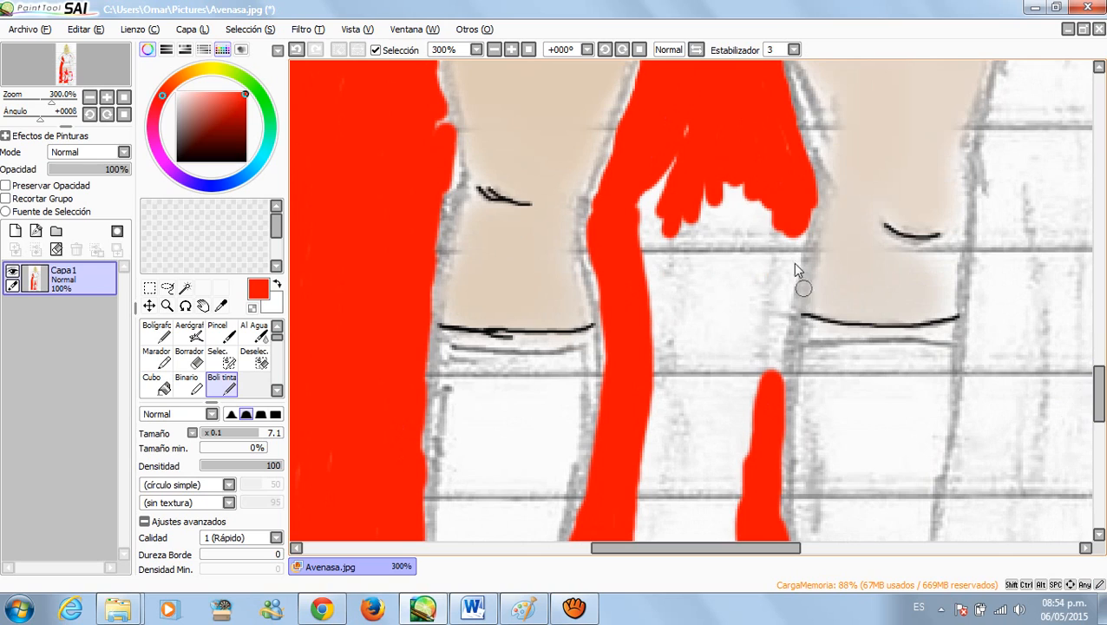
left_click_drag(790, 223, 767, 381)
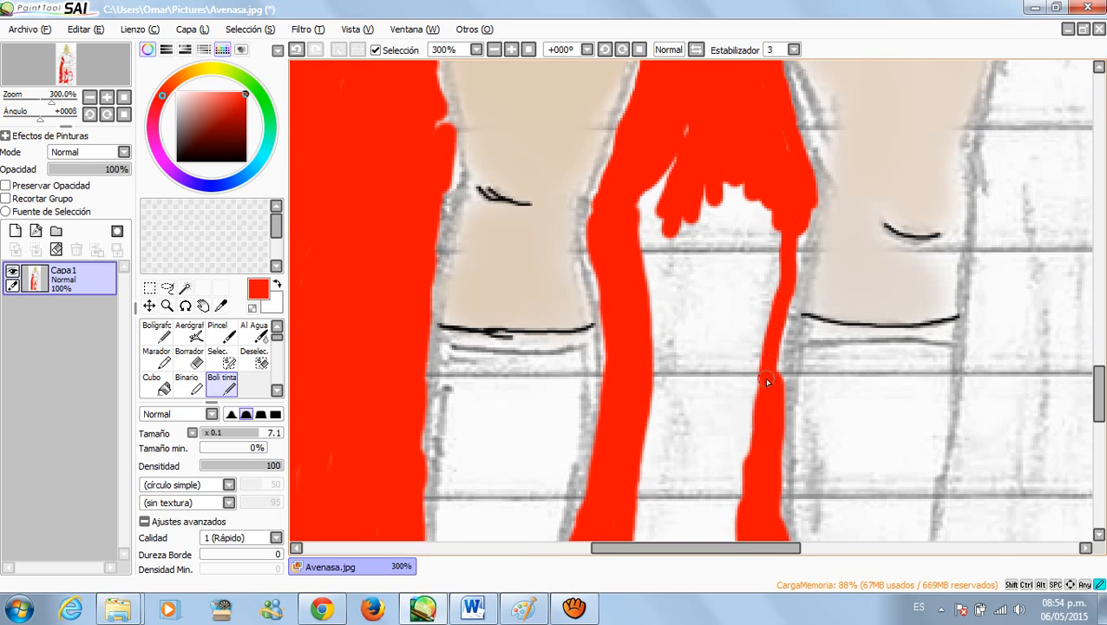
mouse_move(792, 271)
left_mouse_down()
mouse_move(800, 224)
mouse_move(782, 259)
mouse_move(771, 380)
mouse_move(782, 326)
mouse_move(772, 225)
mouse_move(752, 283)
mouse_move(750, 210)
mouse_move(758, 272)
mouse_move(767, 247)
mouse_move(745, 401)
mouse_move(761, 345)
mouse_move(748, 402)
mouse_move(757, 307)
mouse_move(742, 421)
left_mouse_up()
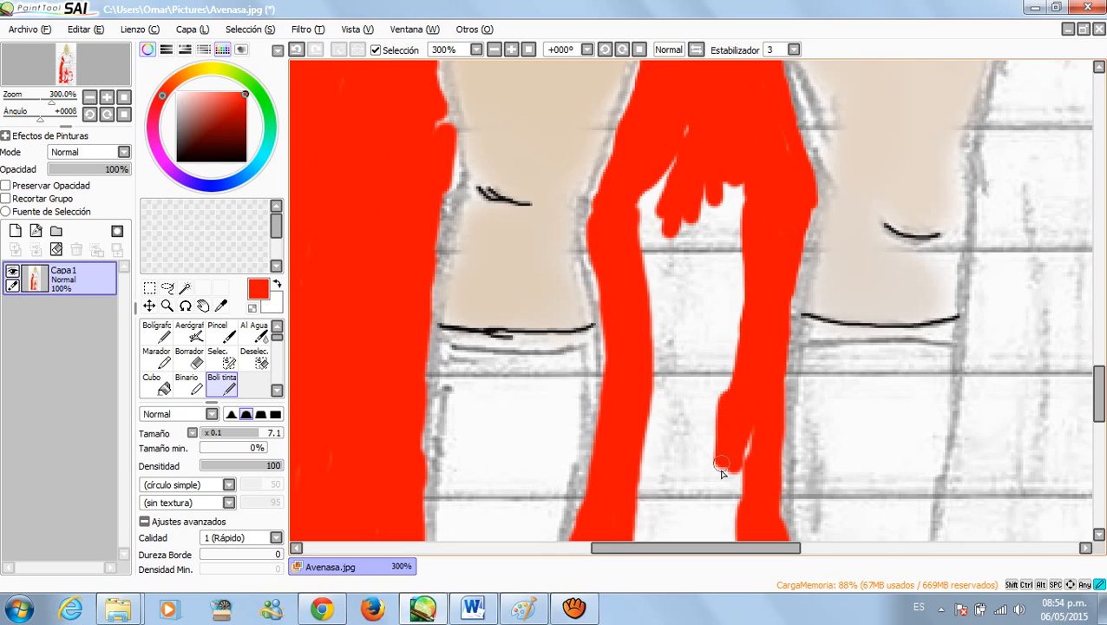
mouse_move(736, 470)
left_mouse_down()
mouse_move(729, 496)
mouse_move(740, 491)
mouse_move(734, 476)
mouse_move(716, 500)
mouse_move(655, 496)
mouse_move(687, 489)
mouse_move(655, 480)
mouse_move(666, 423)
mouse_move(656, 474)
left_mouse_up()
mouse_move(656, 411)
left_mouse_down()
mouse_move(660, 330)
mouse_move(652, 356)
mouse_move(627, 227)
left_mouse_up()
mouse_move(640, 269)
left_mouse_down()
mouse_move(691, 124)
mouse_move(653, 313)
mouse_move(678, 234)
mouse_move(670, 398)
mouse_move(692, 298)
mouse_move(702, 476)
mouse_move(683, 429)
mouse_move(690, 478)
mouse_move(671, 465)
mouse_move(676, 450)
mouse_move(712, 486)
mouse_move(665, 474)
mouse_move(702, 469)
mouse_move(689, 321)
mouse_move(683, 353)
mouse_move(689, 298)
mouse_move(684, 353)
left_mouse_up()
mouse_move(710, 189)
left_mouse_down()
mouse_move(692, 328)
mouse_move(719, 220)
mouse_move(709, 367)
mouse_move(717, 423)
mouse_move(739, 200)
mouse_move(734, 323)
mouse_move(727, 187)
mouse_move(710, 250)
mouse_move(729, 189)
mouse_move(717, 335)
left_mouse_up()
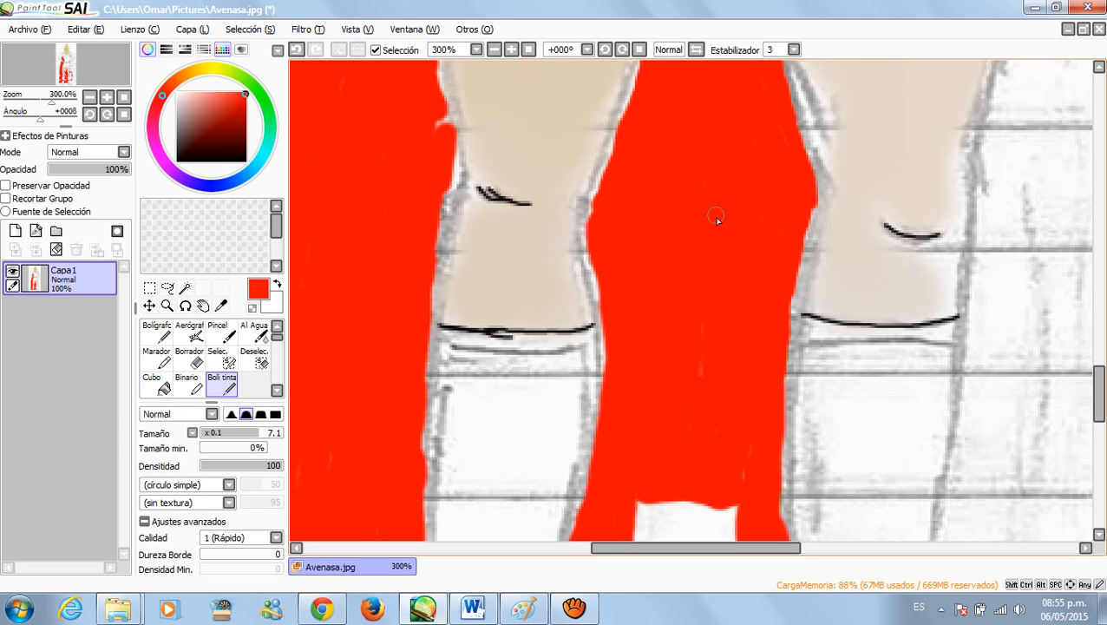
Step: Fill the remaining white patch between the lower calves with red and even out the cape's edge along the calf outline near the hem
scroll(1100, 399, "down", 2)
scroll(1103, 407, "down", 5)
left_click(664, 196)
mouse_move(658, 191)
left_mouse_down()
mouse_move(633, 282)
mouse_move(632, 199)
mouse_move(641, 189)
mouse_move(641, 282)
mouse_move(669, 188)
mouse_move(665, 261)
mouse_move(643, 304)
mouse_move(666, 226)
mouse_move(707, 209)
mouse_move(690, 292)
mouse_move(718, 229)
mouse_move(710, 284)
mouse_move(725, 211)
mouse_move(725, 262)
mouse_move(731, 185)
mouse_move(735, 225)
mouse_move(717, 288)
mouse_move(672, 264)
mouse_move(689, 242)
mouse_move(720, 225)
left_mouse_up()
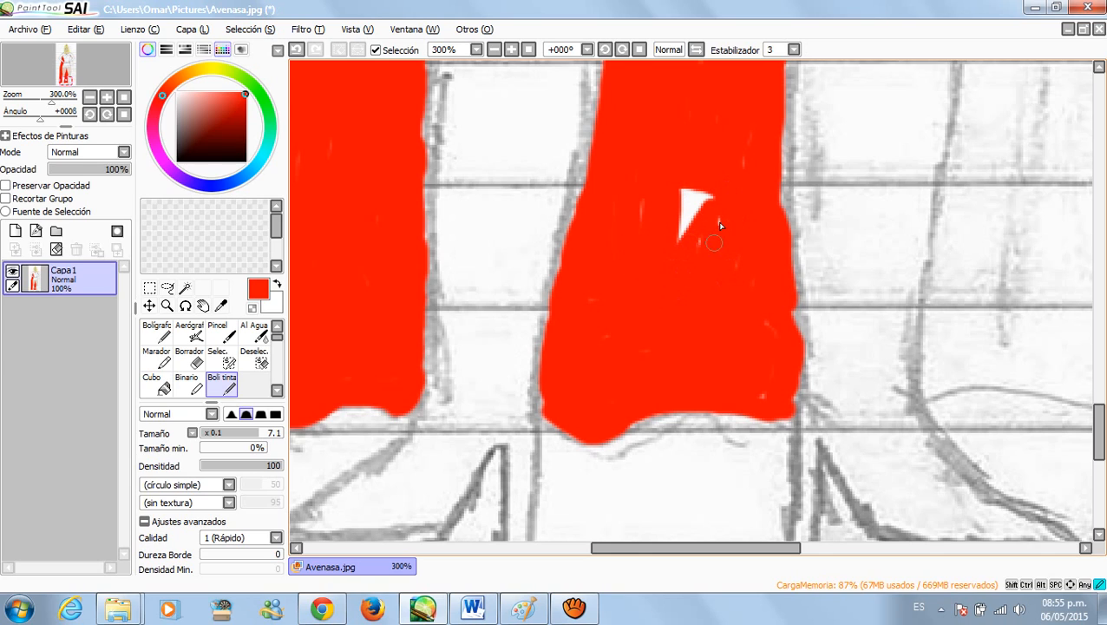
mouse_move(682, 268)
left_mouse_down()
mouse_move(707, 190)
mouse_move(669, 245)
mouse_move(679, 195)
left_mouse_up()
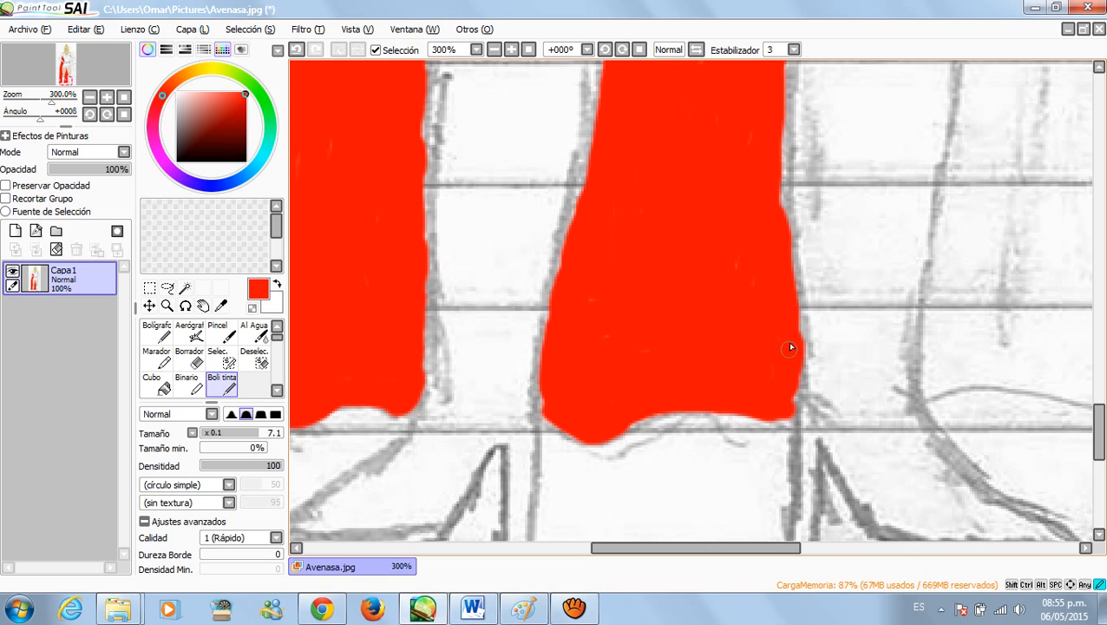
left_click_drag(798, 318, 800, 384)
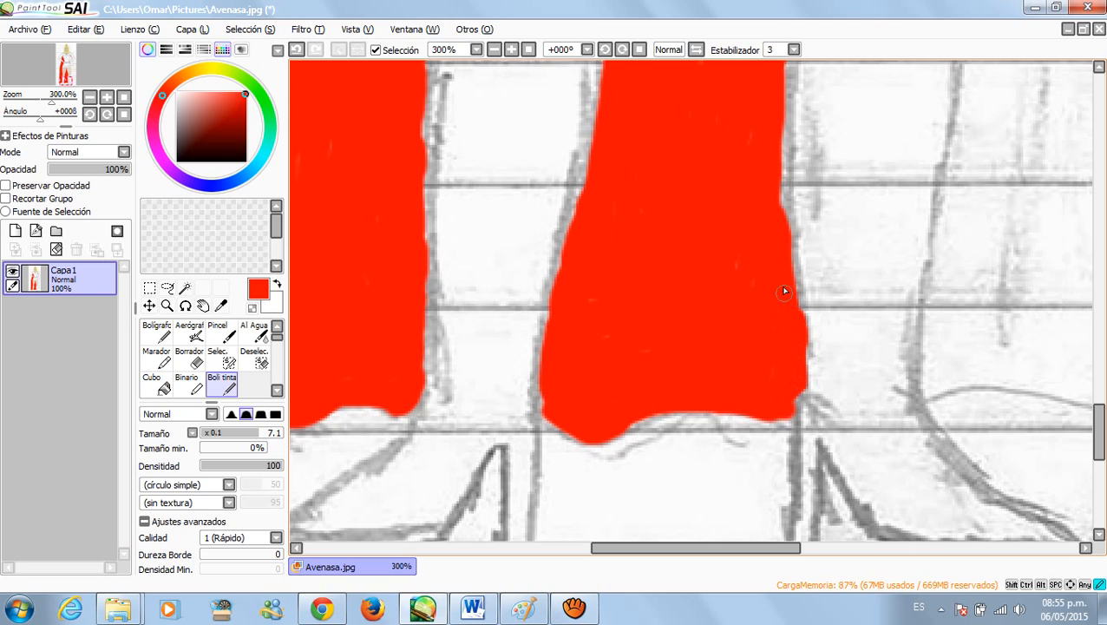
left_click_drag(780, 219, 777, 130)
Step: Paint a red strip along the torso outline from the armpit to the wrist, inside the gap of the bent arm
left_click_drag(769, 547, 822, 548)
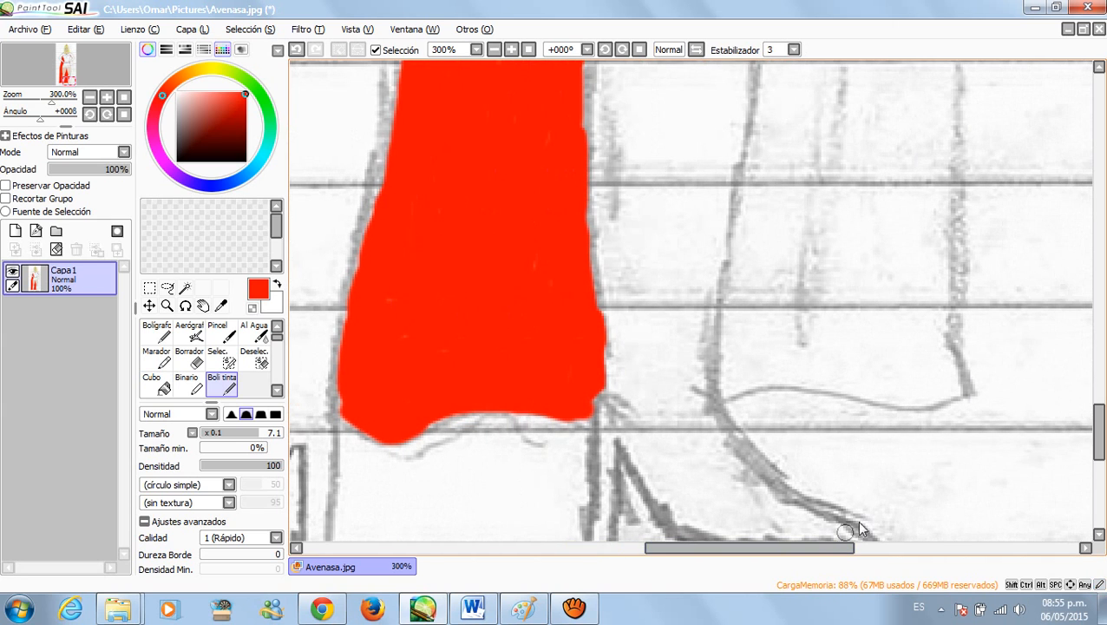
left_click_drag(1101, 448, 1104, 271)
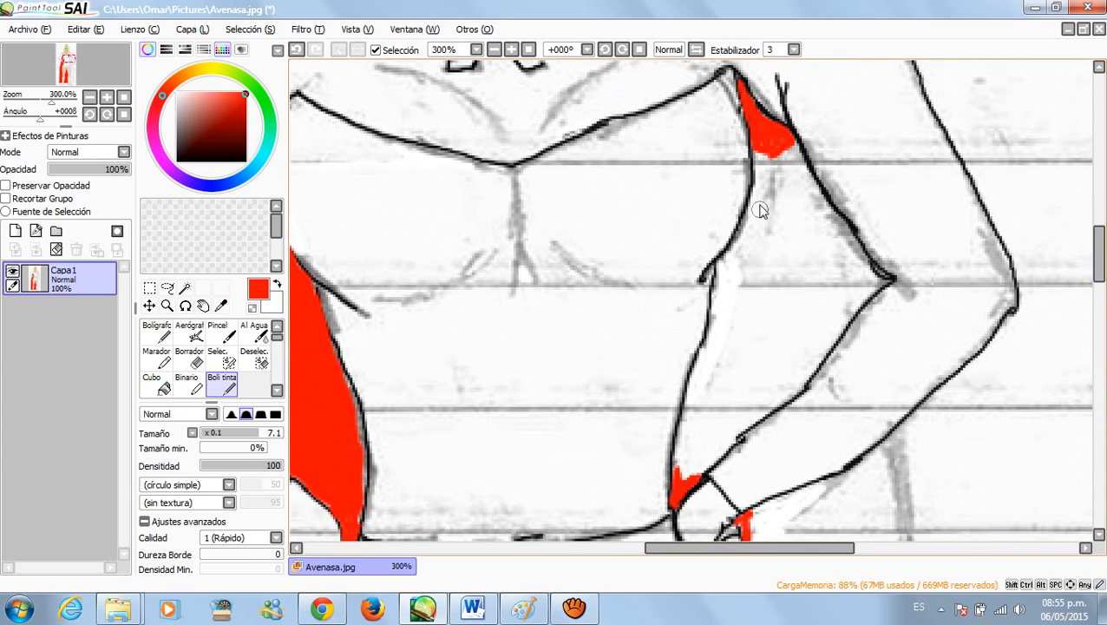
mouse_move(769, 157)
left_mouse_down()
mouse_move(760, 261)
mouse_move(770, 189)
mouse_move(740, 270)
mouse_move(772, 171)
mouse_move(762, 204)
mouse_move(767, 142)
mouse_move(783, 168)
mouse_move(784, 146)
mouse_move(791, 192)
mouse_move(792, 151)
mouse_move(800, 189)
mouse_move(771, 243)
mouse_move(774, 209)
mouse_move(783, 201)
mouse_move(758, 280)
mouse_move(721, 304)
mouse_move(736, 259)
mouse_move(744, 301)
mouse_move(719, 342)
mouse_move(742, 250)
left_mouse_up()
mouse_move(744, 299)
left_mouse_down()
mouse_move(704, 399)
mouse_move(717, 344)
mouse_move(699, 389)
mouse_move(682, 483)
left_mouse_up()
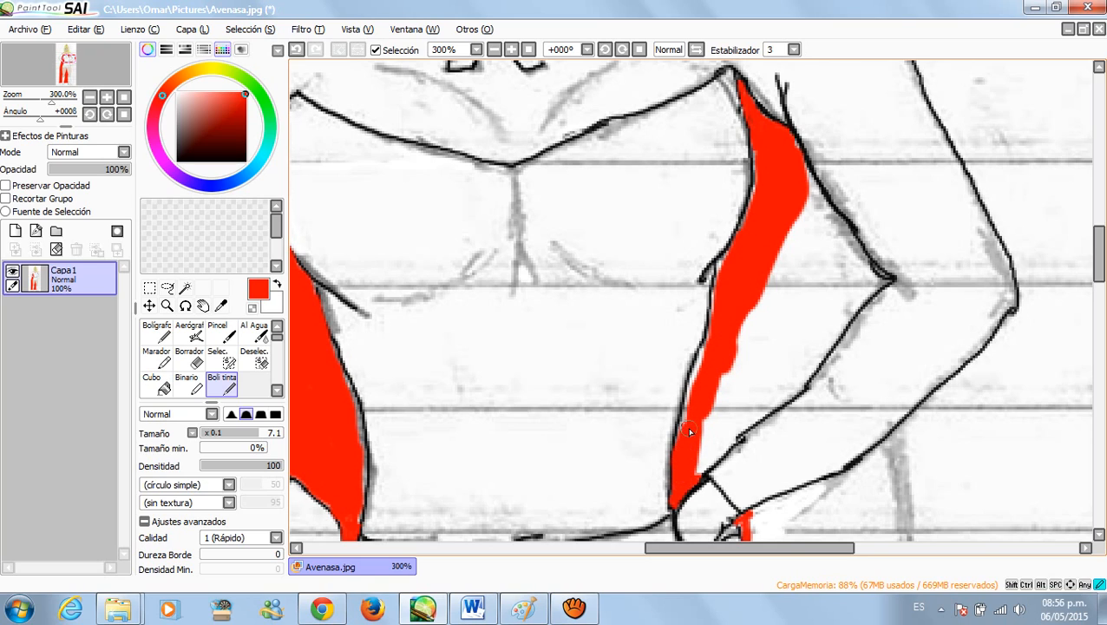
left_click_drag(708, 360, 688, 438)
mouse_move(716, 393)
left_mouse_down()
mouse_move(699, 462)
mouse_move(714, 455)
left_mouse_up()
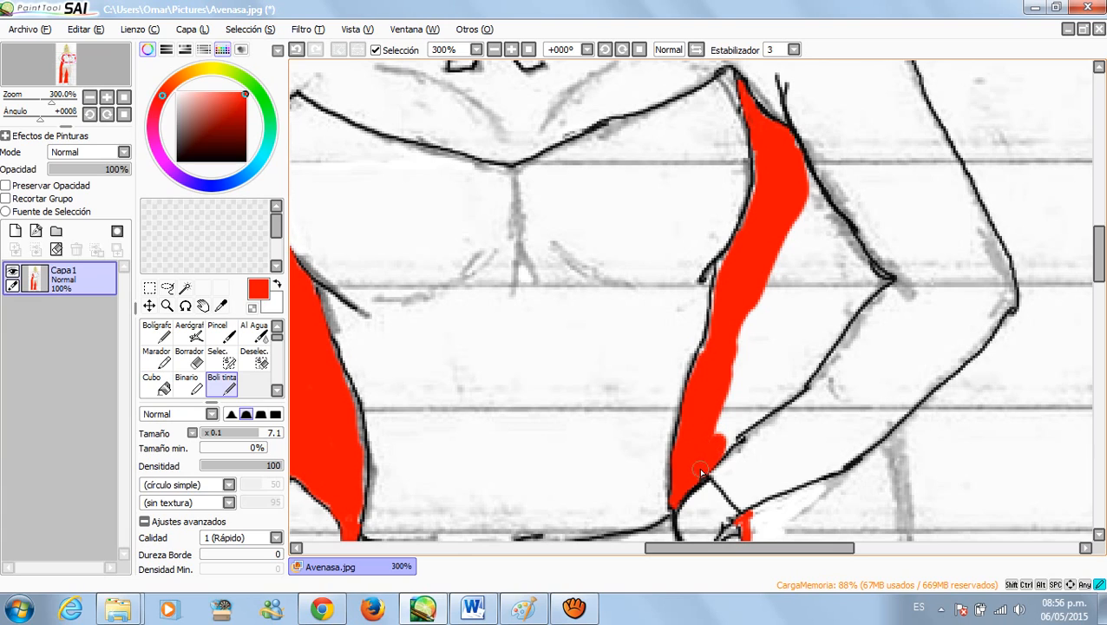
Step: Extend the red along the forearm and upper arm outlines to the elbow and fill the rest of the arm gap
mouse_move(734, 363)
left_mouse_down()
mouse_move(732, 392)
mouse_move(739, 370)
mouse_move(717, 443)
mouse_move(790, 388)
mouse_move(748, 421)
left_mouse_up()
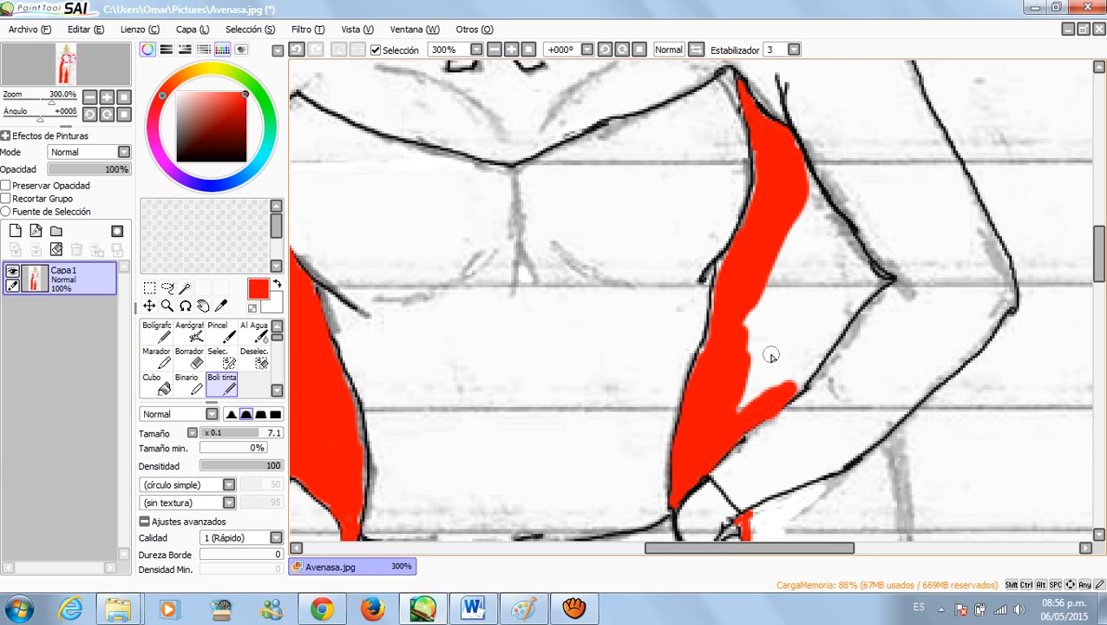
mouse_move(871, 278)
left_mouse_down()
mouse_move(796, 159)
mouse_move(866, 286)
mouse_move(792, 388)
left_mouse_up()
mouse_move(839, 316)
left_mouse_down()
mouse_move(742, 396)
mouse_move(778, 379)
mouse_move(735, 404)
mouse_move(795, 347)
left_mouse_up()
mouse_move(740, 396)
left_mouse_down()
mouse_move(839, 285)
mouse_move(801, 199)
left_mouse_up()
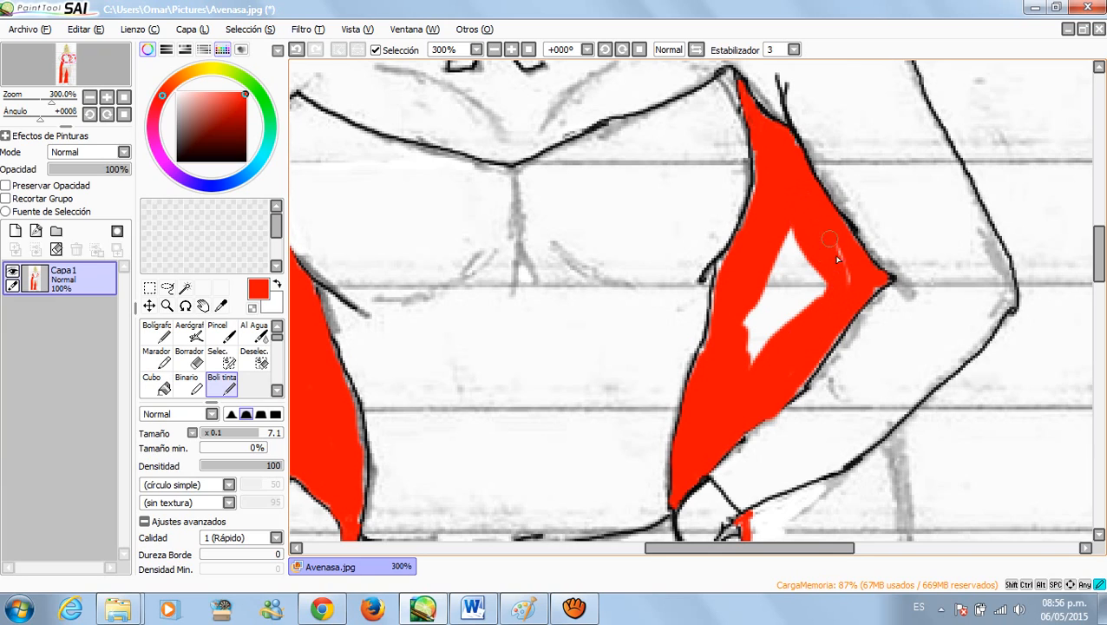
mouse_move(854, 265)
left_mouse_down()
mouse_move(809, 305)
mouse_move(741, 335)
mouse_move(788, 311)
mouse_move(747, 361)
mouse_move(783, 292)
mouse_move(820, 305)
left_mouse_up()
mouse_move(798, 243)
left_mouse_down()
mouse_move(791, 322)
mouse_move(747, 317)
mouse_move(786, 250)
left_mouse_up()
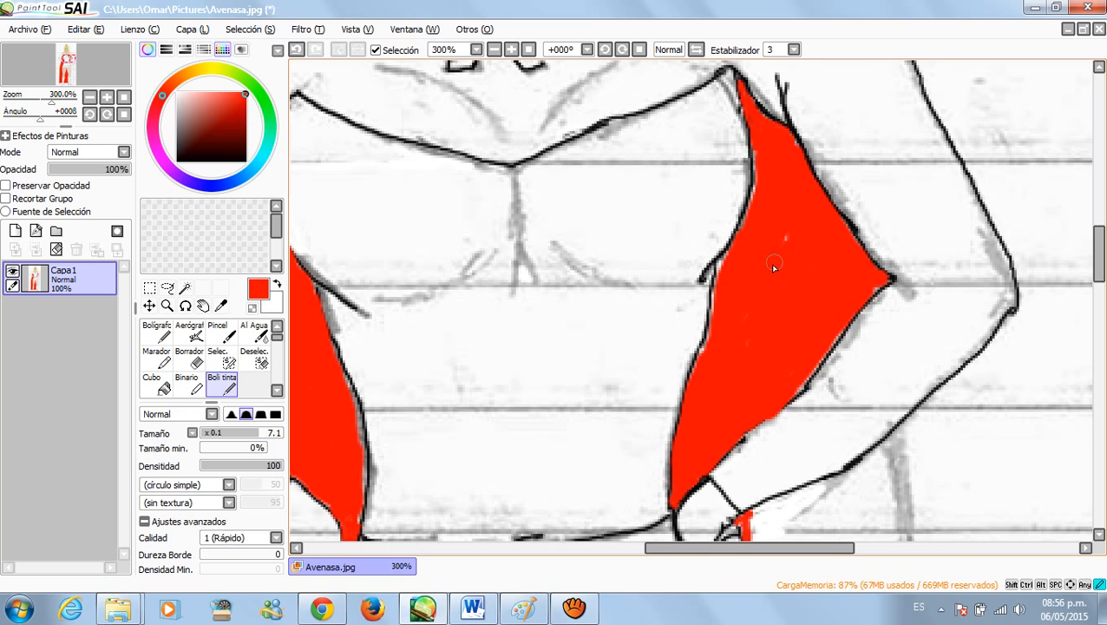
Step: Paint the cape red beneath the forearm and around the fist, down along the hip outline
left_click_drag(1100, 278, 1100, 317)
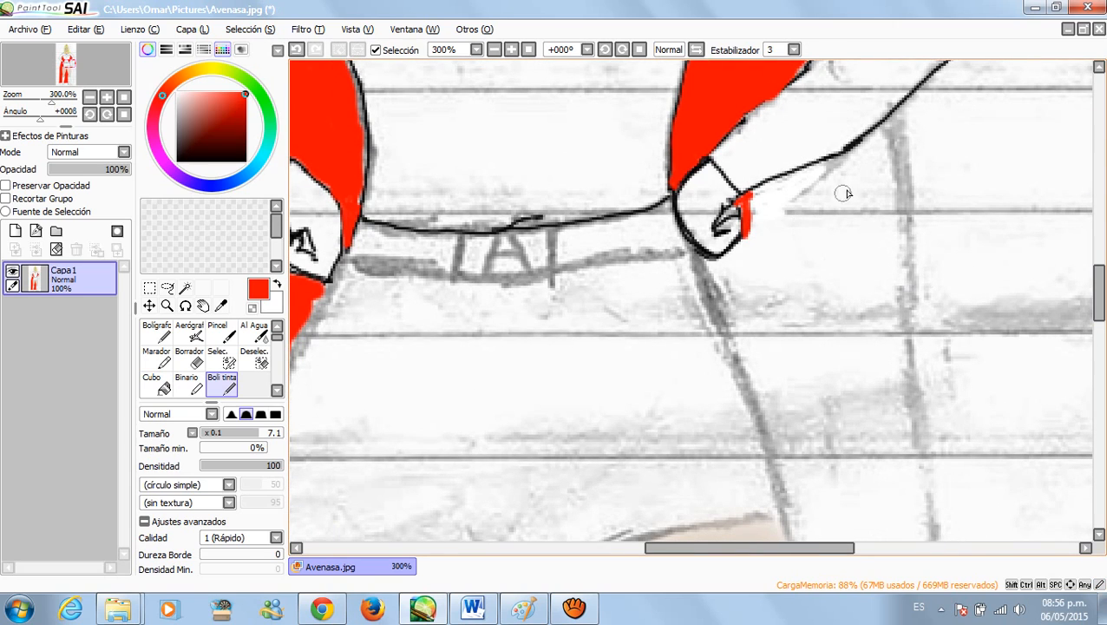
left_click_drag(887, 138, 756, 200)
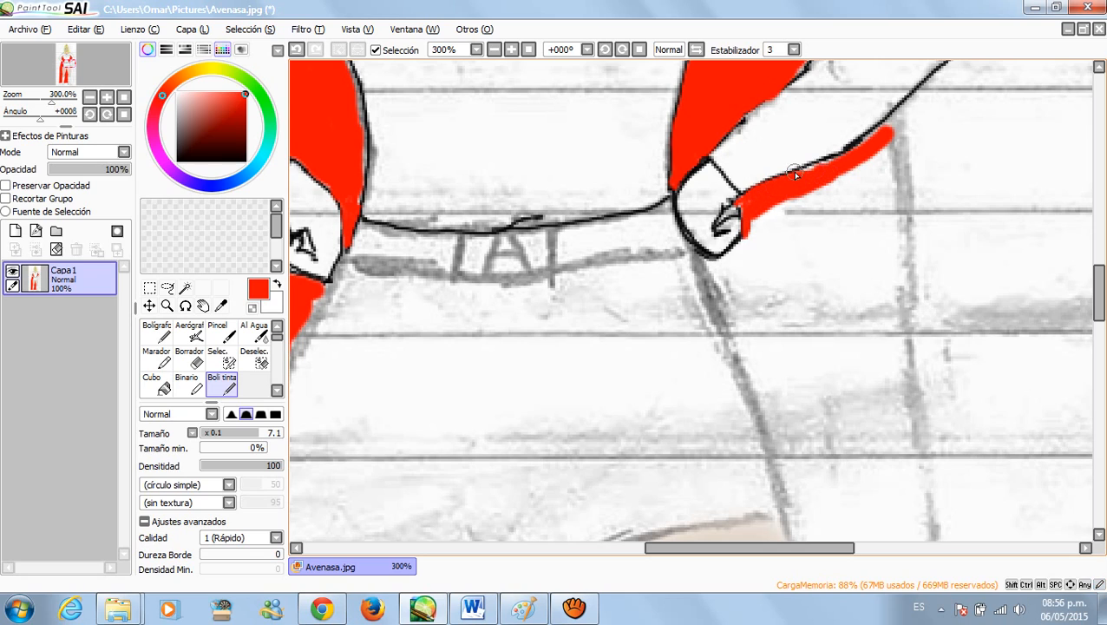
mouse_move(763, 215)
left_mouse_down()
mouse_move(745, 256)
mouse_move(717, 275)
mouse_move(724, 302)
mouse_move(777, 223)
mouse_move(722, 325)
mouse_move(767, 265)
left_mouse_up()
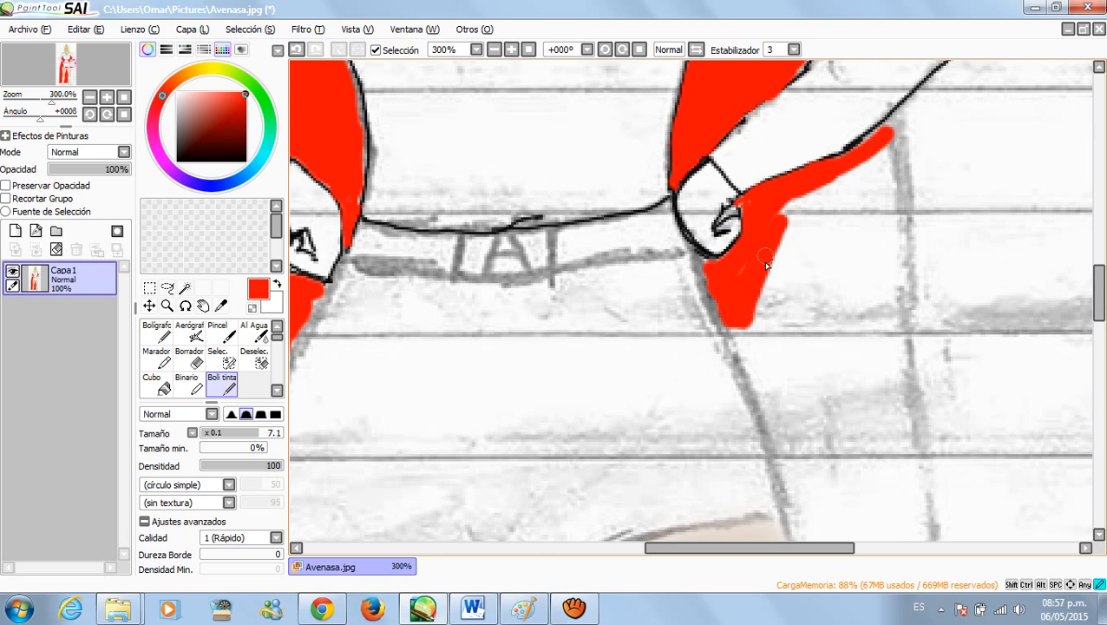
mouse_move(796, 206)
left_mouse_down()
mouse_move(783, 215)
mouse_move(882, 151)
mouse_move(882, 164)
mouse_move(892, 128)
mouse_move(794, 221)
mouse_move(781, 264)
mouse_move(786, 236)
mouse_move(745, 357)
mouse_move(748, 343)
mouse_move(761, 363)
left_mouse_up()
mouse_move(775, 368)
left_mouse_down()
mouse_move(781, 266)
mouse_move(799, 324)
mouse_move(814, 256)
mouse_move(793, 344)
mouse_move(812, 223)
mouse_move(813, 281)
mouse_move(825, 214)
mouse_move(823, 274)
mouse_move(840, 223)
left_mouse_up()
Step: Extend the red below the forearm to the cape's outer outline and fill the area beside the hip
mouse_move(1100, 295)
left_mouse_down()
mouse_move(1102, 421)
mouse_move(1100, 282)
left_mouse_up()
left_click_drag(836, 551, 883, 562)
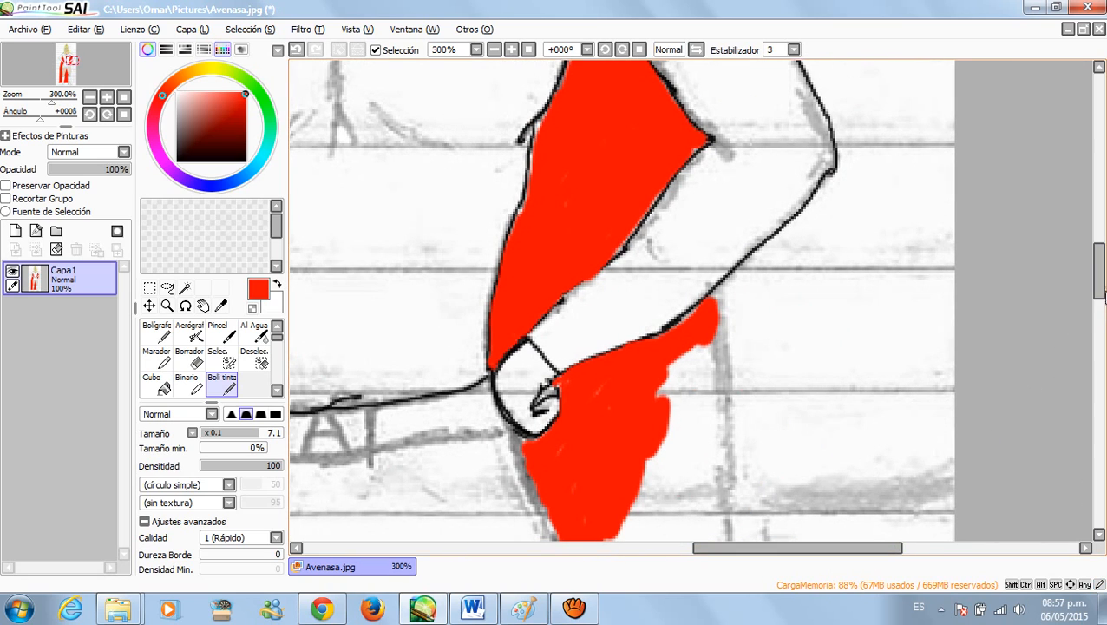
left_click_drag(1100, 295, 1101, 318)
mouse_move(667, 230)
left_mouse_down()
mouse_move(693, 166)
mouse_move(700, 211)
mouse_move(711, 162)
mouse_move(715, 233)
mouse_move(714, 162)
mouse_move(681, 262)
mouse_move(697, 225)
mouse_move(706, 280)
mouse_move(716, 234)
left_mouse_up()
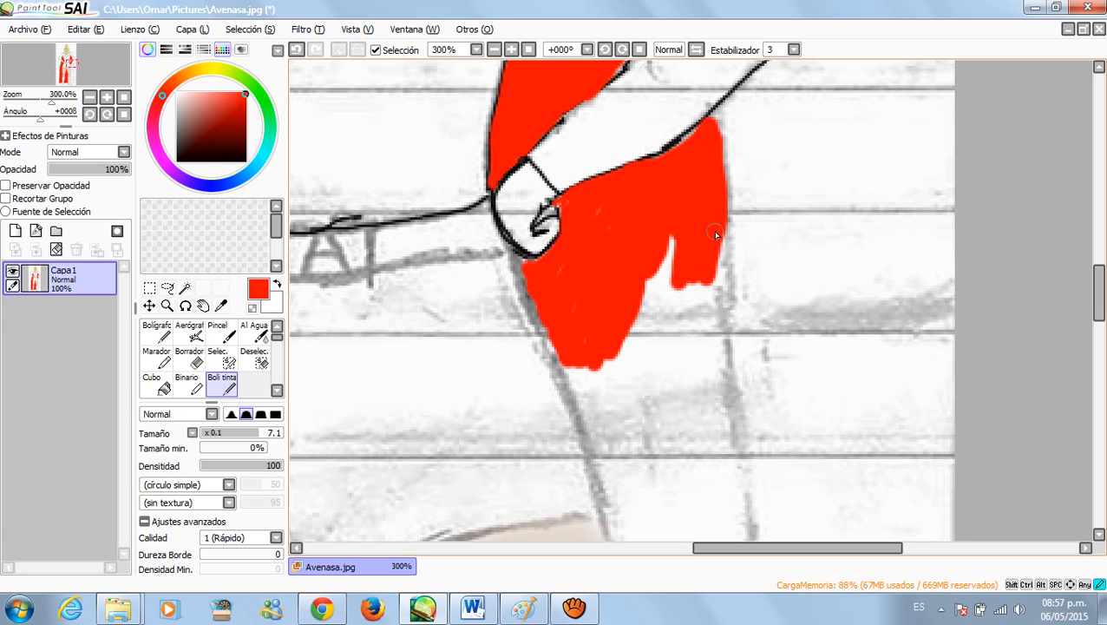
mouse_move(708, 279)
left_mouse_down()
mouse_move(661, 253)
mouse_move(664, 277)
mouse_move(672, 228)
mouse_move(671, 275)
mouse_move(687, 278)
mouse_move(676, 312)
mouse_move(649, 265)
mouse_move(639, 323)
mouse_move(659, 286)
mouse_move(654, 352)
mouse_move(691, 297)
mouse_move(675, 351)
mouse_move(698, 305)
mouse_move(704, 333)
mouse_move(711, 303)
mouse_move(699, 352)
mouse_move(700, 316)
mouse_move(707, 371)
mouse_move(702, 320)
mouse_move(718, 363)
mouse_move(710, 322)
left_mouse_up()
mouse_move(683, 379)
left_mouse_down()
mouse_move(642, 370)
mouse_move(662, 388)
mouse_move(617, 360)
mouse_move(642, 372)
mouse_move(611, 341)
mouse_move(566, 349)
mouse_move(577, 382)
mouse_move(592, 366)
left_mouse_up()
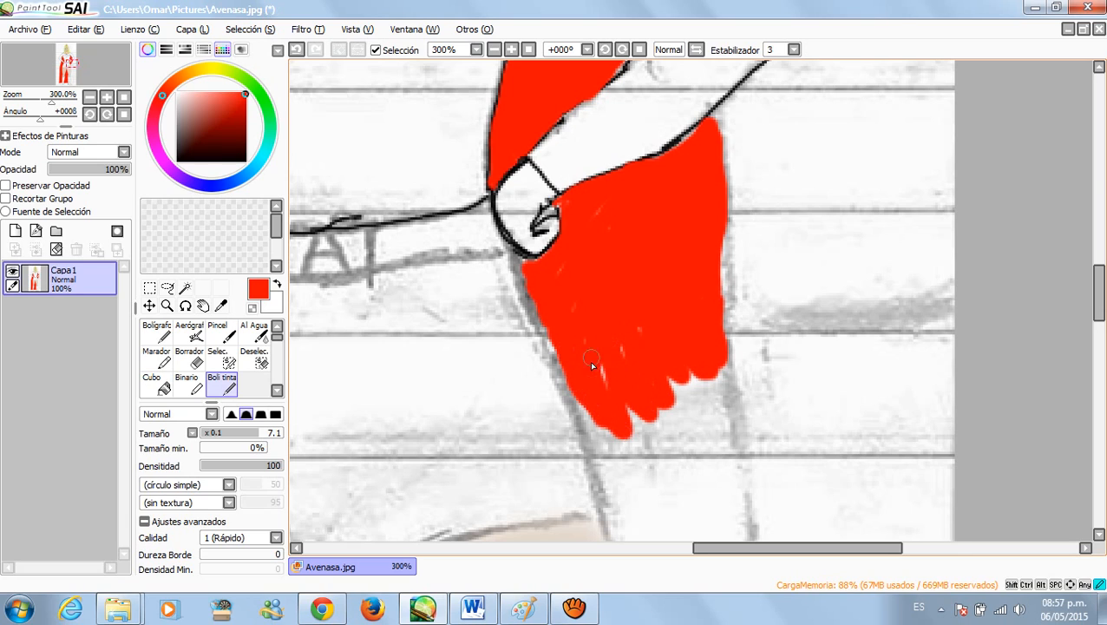
mouse_move(627, 419)
left_mouse_down()
mouse_move(628, 358)
mouse_move(636, 410)
left_mouse_up()
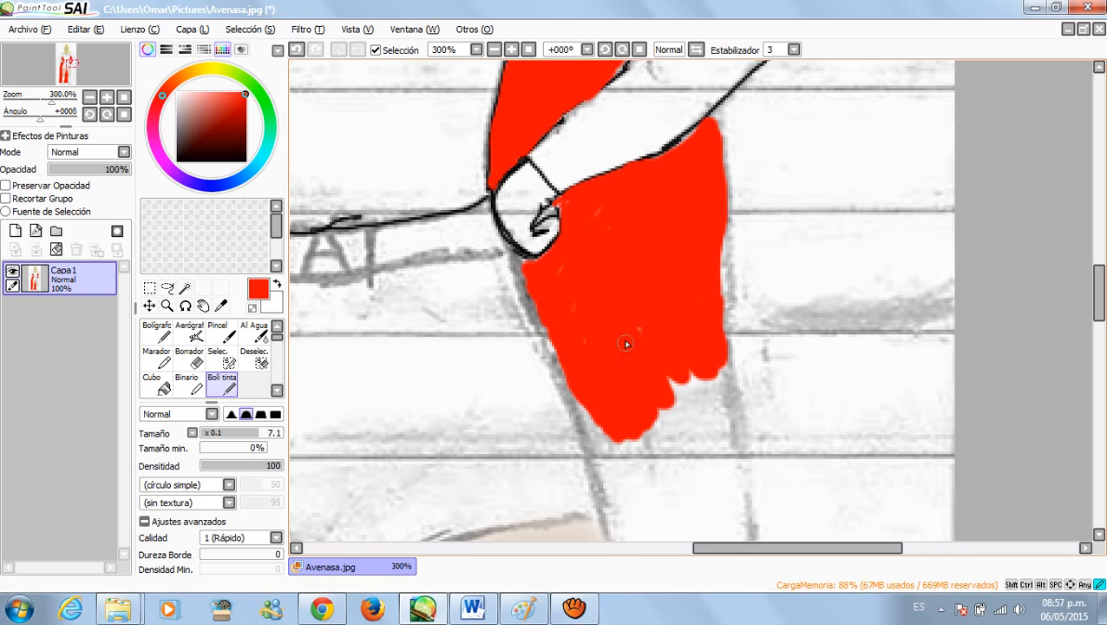
Step: Continue the red cape fill between the hip outline and the outer cape line down to the upper thigh, closing the streaks
scroll(652, 355, "down", 4)
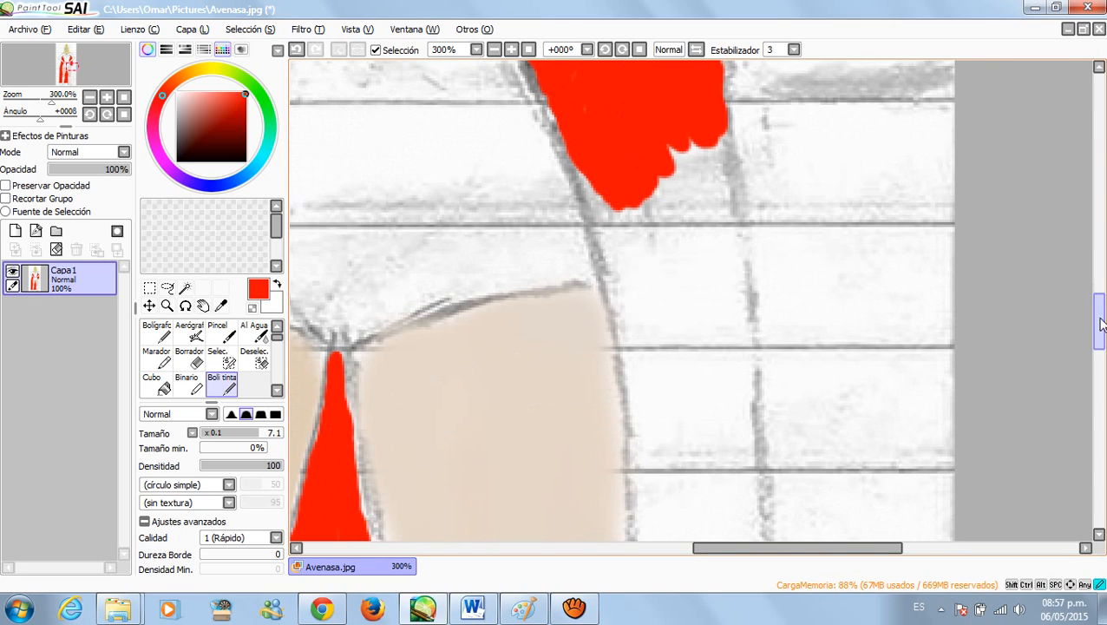
mouse_move(673, 200)
left_mouse_down()
mouse_move(674, 242)
mouse_move(669, 140)
mouse_move(667, 241)
mouse_move(694, 145)
mouse_move(681, 251)
mouse_move(698, 123)
mouse_move(695, 241)
mouse_move(692, 139)
mouse_move(719, 189)
mouse_move(717, 216)
mouse_move(709, 123)
mouse_move(706, 241)
mouse_move(720, 130)
mouse_move(718, 285)
mouse_move(696, 235)
mouse_move(670, 244)
left_mouse_up()
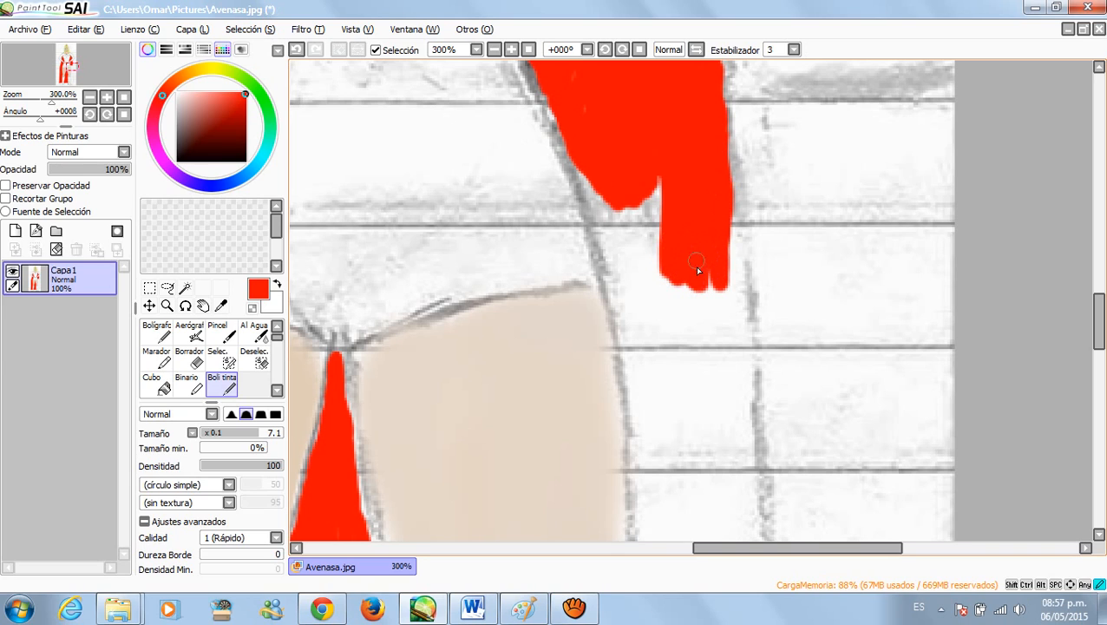
mouse_move(707, 282)
left_mouse_down()
mouse_move(664, 228)
mouse_move(647, 170)
mouse_move(656, 256)
mouse_move(658, 184)
left_mouse_up()
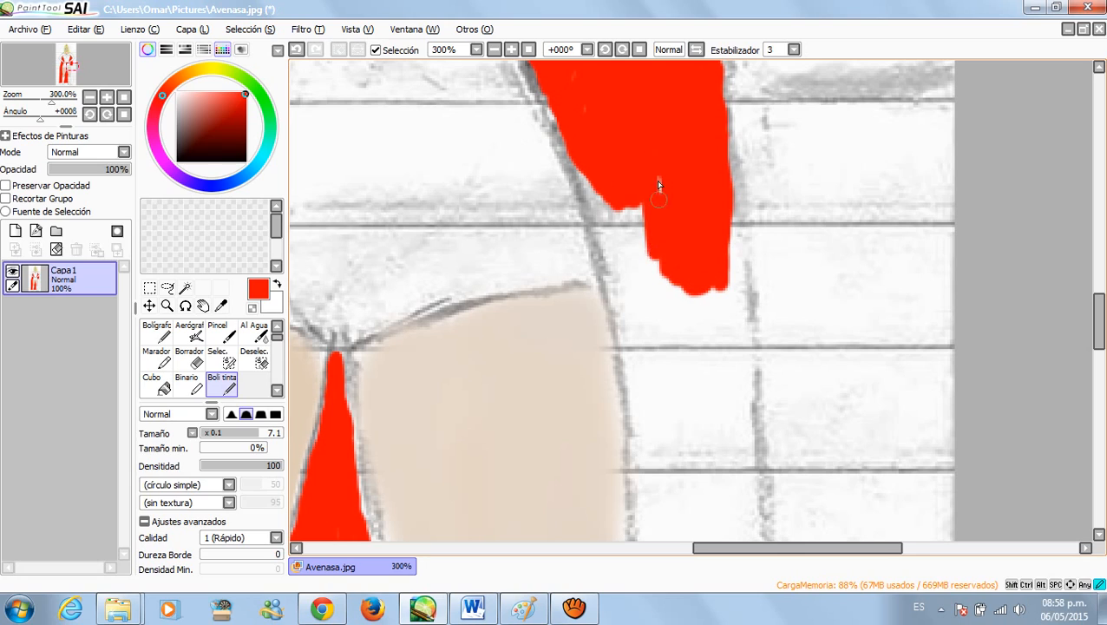
mouse_move(642, 235)
left_mouse_down()
mouse_move(629, 189)
mouse_move(612, 223)
mouse_move(595, 178)
left_mouse_up()
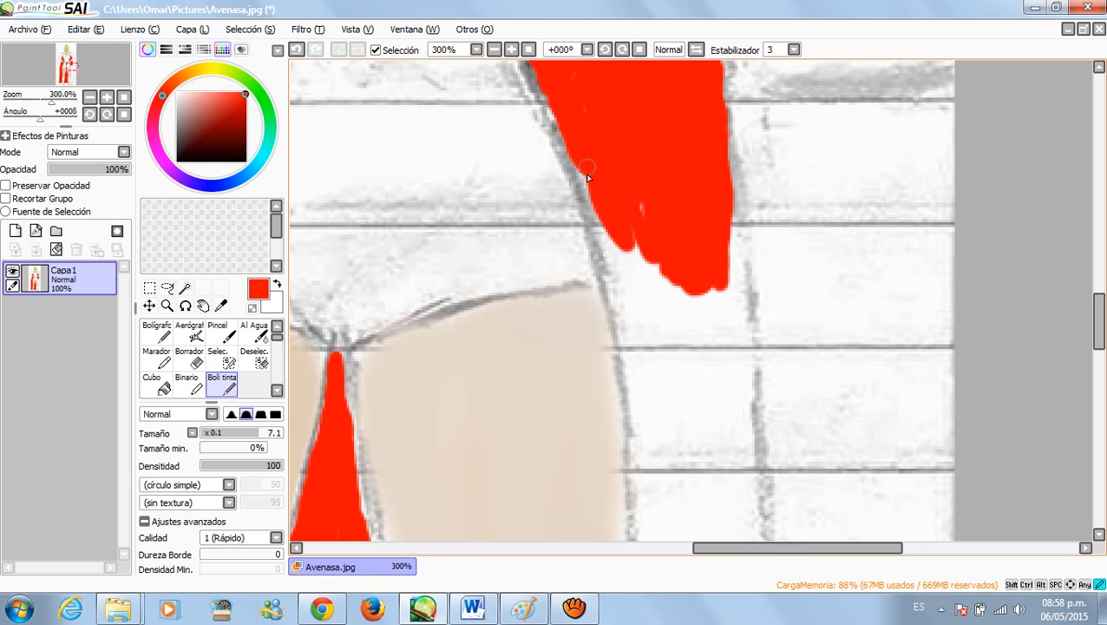
mouse_move(557, 101)
left_mouse_down()
mouse_move(615, 270)
mouse_move(606, 200)
mouse_move(621, 295)
mouse_move(627, 217)
mouse_move(639, 294)
mouse_move(632, 207)
mouse_move(642, 279)
mouse_move(647, 224)
mouse_move(645, 250)
left_mouse_up()
mouse_move(631, 308)
left_mouse_down()
mouse_move(616, 260)
mouse_move(633, 332)
mouse_move(658, 269)
mouse_move(658, 332)
mouse_move(651, 289)
mouse_move(644, 339)
mouse_move(668, 287)
mouse_move(668, 336)
mouse_move(683, 283)
mouse_move(679, 348)
mouse_move(696, 288)
mouse_move(694, 333)
mouse_move(715, 289)
mouse_move(718, 338)
mouse_move(728, 221)
mouse_move(737, 317)
left_mouse_up()
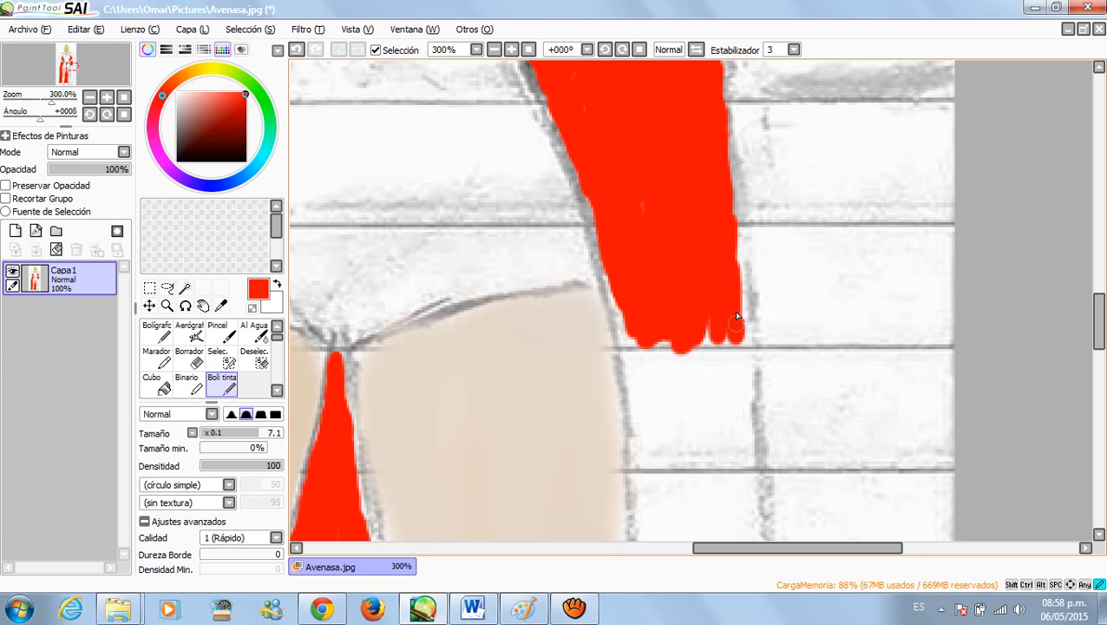
left_click_drag(731, 249, 753, 375)
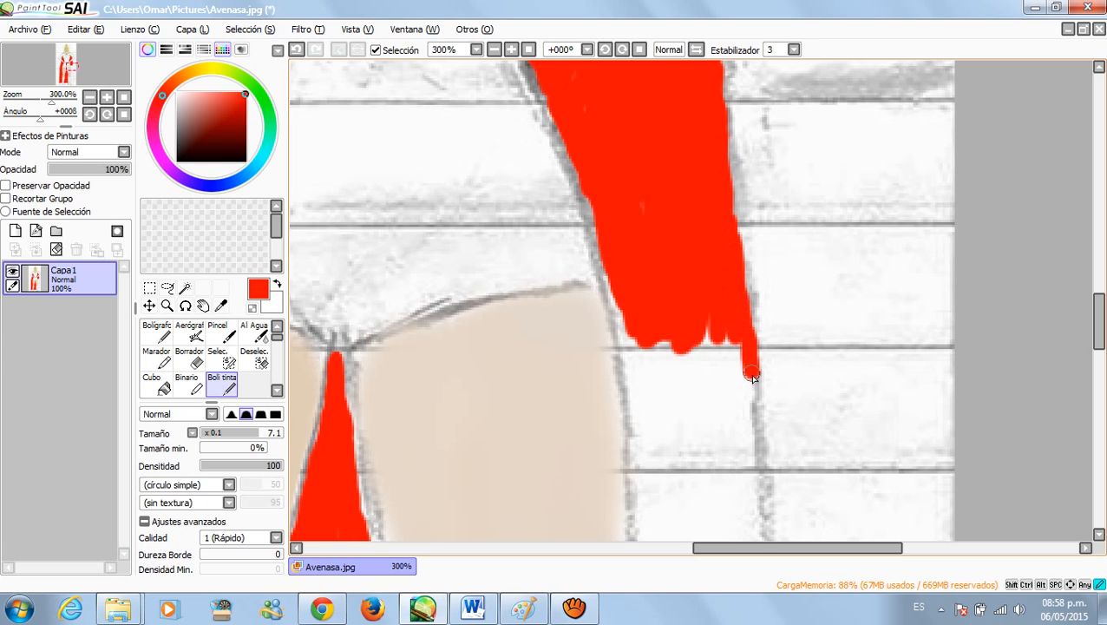
mouse_move(720, 321)
left_mouse_down()
mouse_move(737, 383)
mouse_move(711, 333)
mouse_move(725, 378)
mouse_move(742, 333)
mouse_move(714, 386)
mouse_move(672, 332)
mouse_move(693, 387)
mouse_move(697, 342)
mouse_move(691, 380)
mouse_move(667, 330)
mouse_move(670, 391)
mouse_move(621, 288)
mouse_move(631, 332)
left_mouse_up()
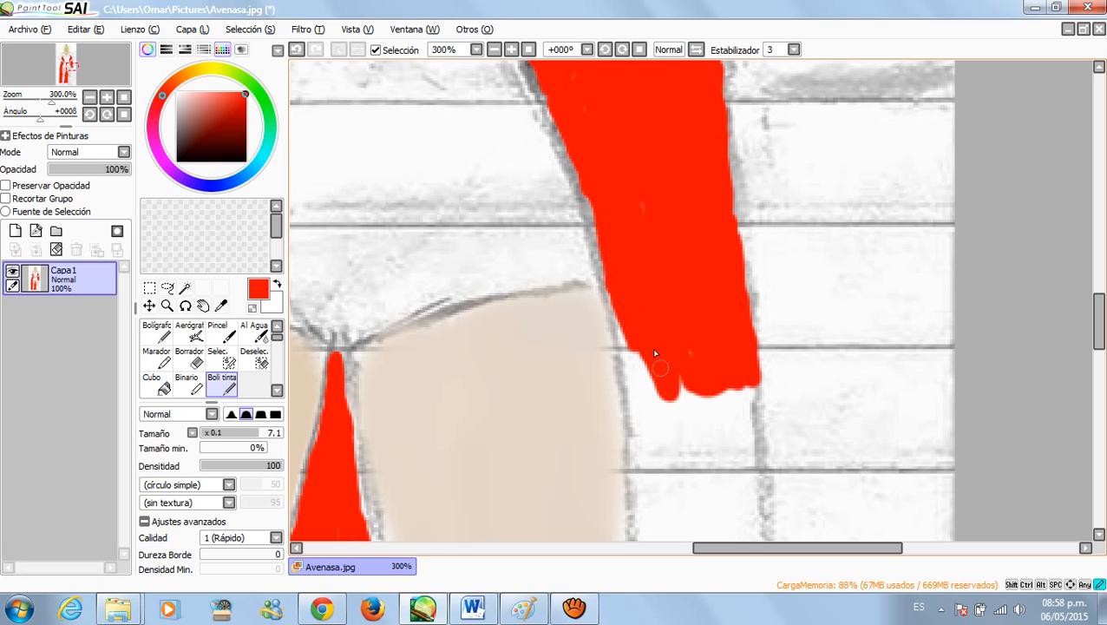
left_click_drag(656, 383, 670, 375)
Step: Fill the cape red beside the outer thigh, from the thigh outline across to the outer cape line, down to mid-thigh
scroll(859, 260, "down", 5)
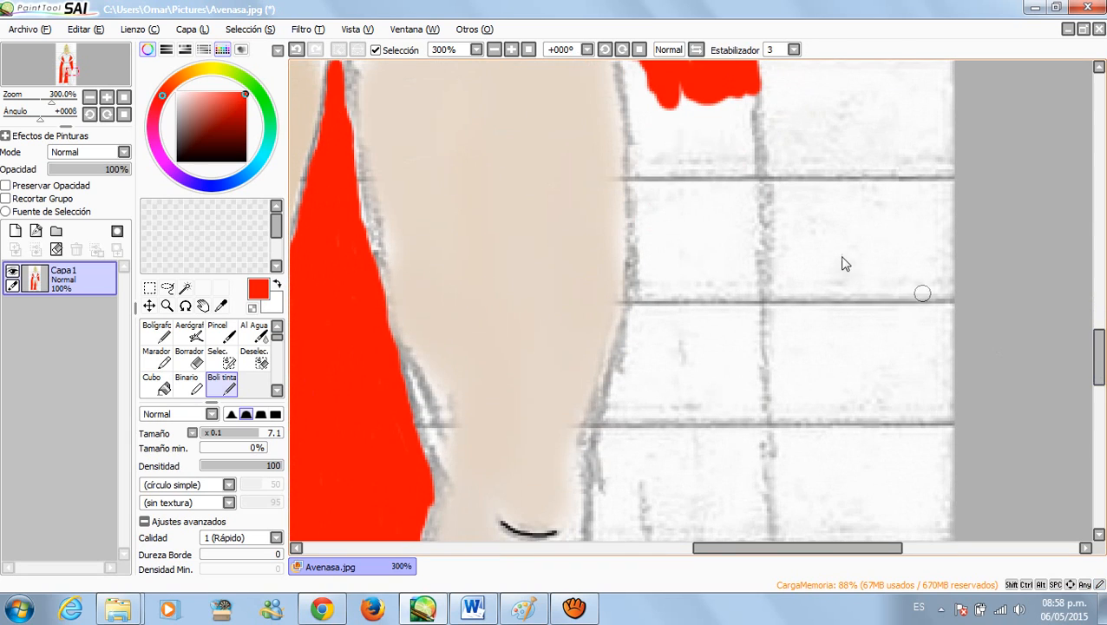
left_click_drag(1099, 346, 1098, 326)
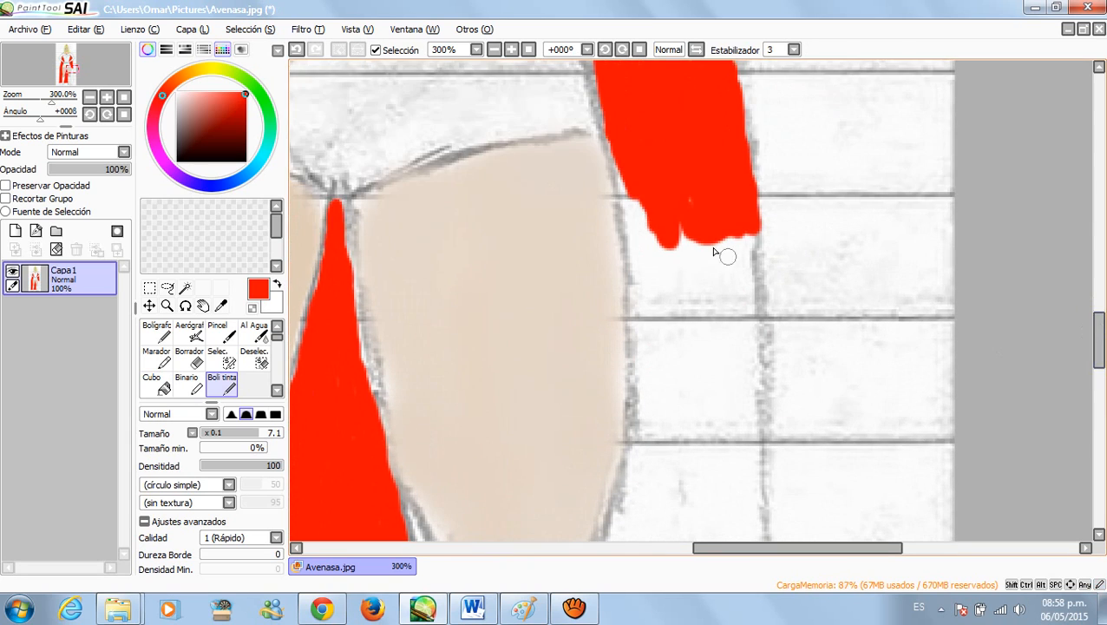
mouse_move(634, 204)
left_mouse_down()
mouse_move(626, 170)
mouse_move(649, 265)
mouse_move(639, 222)
mouse_move(648, 246)
mouse_move(649, 258)
mouse_move(637, 228)
mouse_move(643, 272)
mouse_move(645, 253)
mouse_move(659, 297)
mouse_move(680, 205)
mouse_move(679, 287)
mouse_move(685, 219)
mouse_move(672, 308)
mouse_move(661, 261)
mouse_move(656, 321)
mouse_move(644, 292)
mouse_move(643, 332)
mouse_move(641, 286)
mouse_move(645, 344)
mouse_move(640, 236)
left_mouse_up()
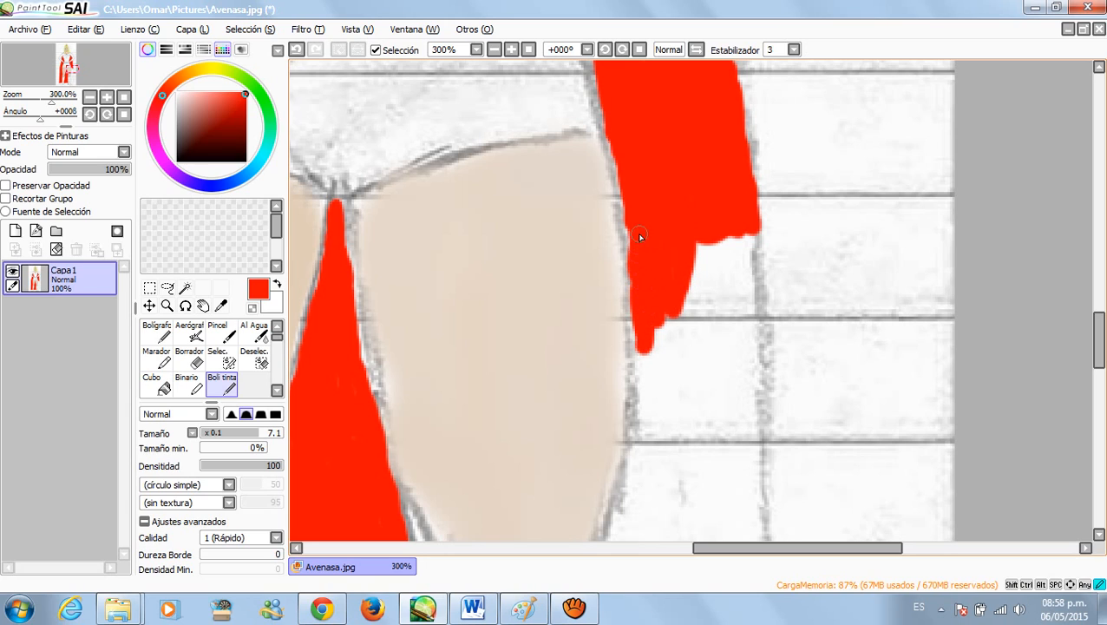
mouse_move(681, 269)
left_mouse_down()
mouse_move(678, 341)
mouse_move(695, 283)
mouse_move(683, 349)
mouse_move(718, 235)
mouse_move(703, 350)
mouse_move(713, 242)
mouse_move(723, 298)
mouse_move(733, 231)
mouse_move(724, 346)
mouse_move(742, 248)
mouse_move(738, 346)
mouse_move(743, 232)
mouse_move(742, 343)
mouse_move(755, 277)
mouse_move(746, 231)
mouse_move(743, 370)
mouse_move(741, 337)
mouse_move(720, 377)
mouse_move(714, 334)
mouse_move(711, 406)
mouse_move(724, 369)
left_mouse_up()
mouse_move(731, 425)
left_mouse_down()
mouse_move(746, 343)
mouse_move(733, 446)
mouse_move(744, 366)
mouse_move(742, 456)
mouse_move(754, 353)
left_mouse_up()
mouse_move(742, 441)
left_mouse_down()
mouse_move(706, 482)
mouse_move(706, 409)
mouse_move(716, 470)
mouse_move(720, 422)
mouse_move(715, 467)
mouse_move(684, 326)
mouse_move(691, 454)
mouse_move(647, 315)
mouse_move(648, 397)
mouse_move(661, 393)
mouse_move(673, 334)
left_mouse_up()
left_click_drag(666, 394, 676, 385)
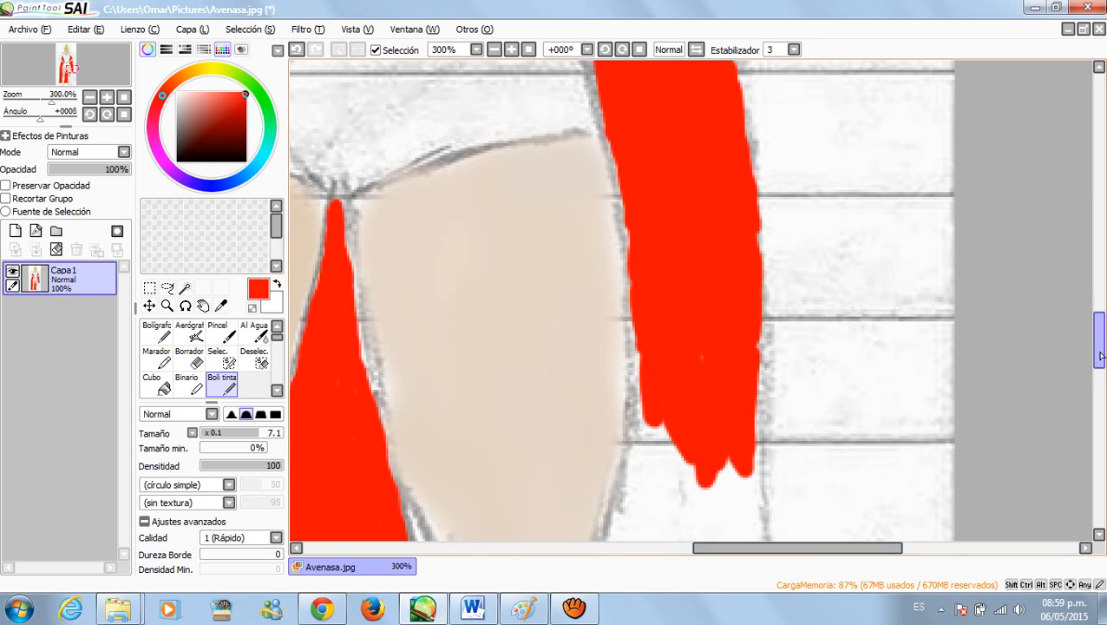
Step: Extend the red cape strip from mid-thigh to just above the knee, following the thigh outline and the outer cape line
left_click_drag(1100, 354, 1100, 380)
mouse_move(656, 175)
left_mouse_down()
mouse_move(636, 283)
mouse_move(649, 226)
left_mouse_up()
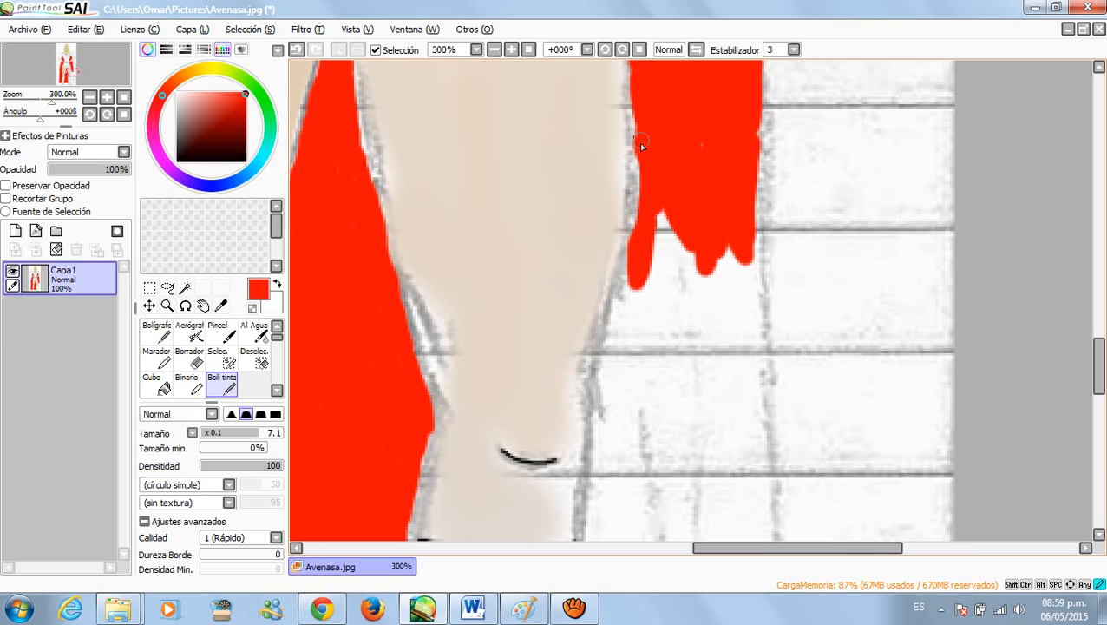
mouse_move(646, 246)
left_mouse_down()
mouse_move(656, 274)
mouse_move(674, 224)
mouse_move(656, 285)
mouse_move(673, 282)
mouse_move(693, 253)
mouse_move(697, 262)
mouse_move(671, 342)
mouse_move(669, 276)
mouse_move(663, 361)
mouse_move(659, 281)
mouse_move(647, 366)
mouse_move(653, 273)
mouse_move(636, 347)
mouse_move(643, 267)
mouse_move(624, 358)
mouse_move(635, 267)
mouse_move(614, 368)
mouse_move(631, 341)
mouse_move(634, 371)
mouse_move(650, 359)
mouse_move(627, 368)
mouse_move(671, 362)
mouse_move(686, 289)
mouse_move(685, 358)
mouse_move(697, 257)
mouse_move(686, 365)
mouse_move(712, 277)
mouse_move(704, 349)
mouse_move(725, 235)
mouse_move(721, 346)
mouse_move(734, 256)
mouse_move(737, 303)
mouse_move(724, 364)
mouse_move(746, 276)
mouse_move(738, 361)
left_mouse_up()
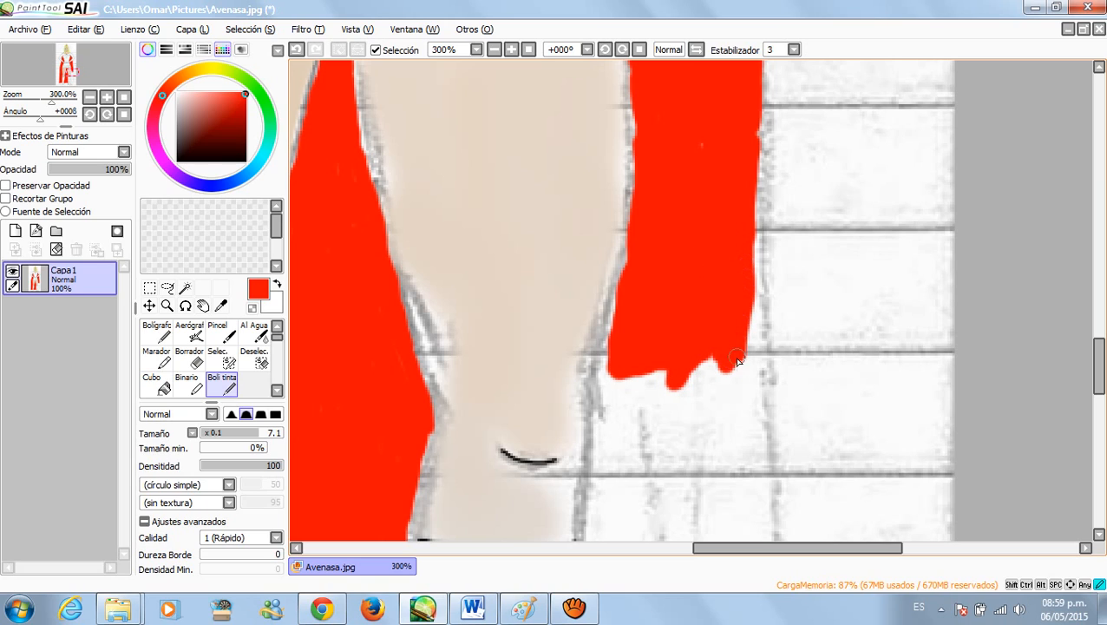
mouse_move(746, 281)
left_mouse_down()
mouse_move(747, 423)
mouse_move(741, 368)
mouse_move(748, 421)
mouse_move(753, 319)
left_mouse_up()
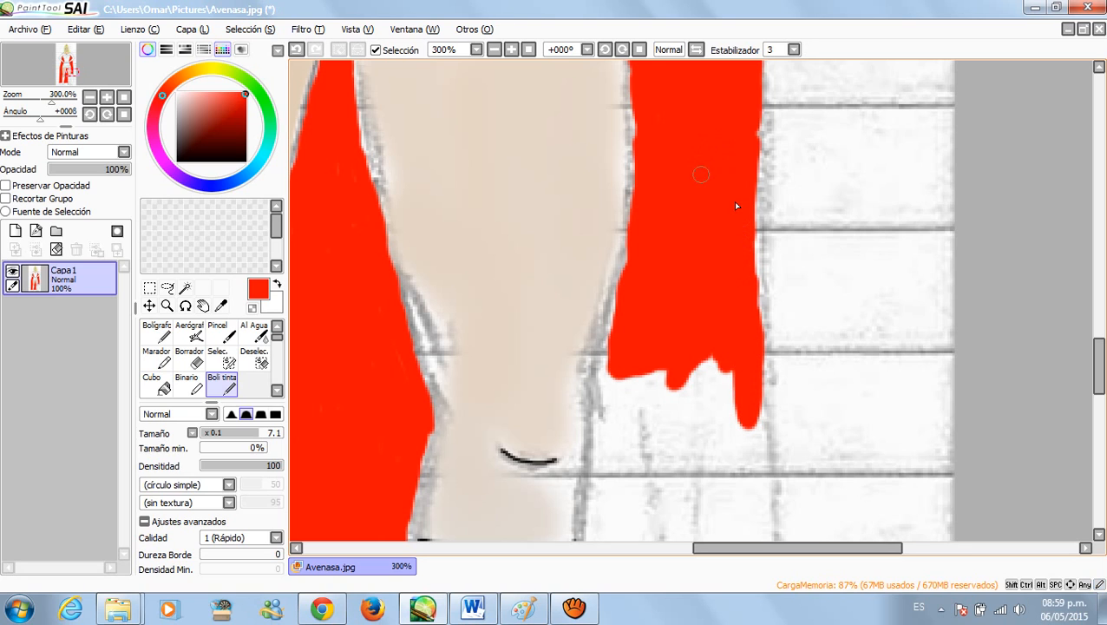
Step: Extend the red cape fill past the knee, from the leg outline across to the outer cape line, tapering down beside the boot top
left_click_drag(1100, 383, 1100, 412)
mouse_move(616, 153)
left_mouse_down()
mouse_move(601, 243)
mouse_move(615, 165)
mouse_move(621, 236)
mouse_move(646, 136)
mouse_move(616, 300)
mouse_move(656, 144)
mouse_move(668, 150)
left_mouse_up()
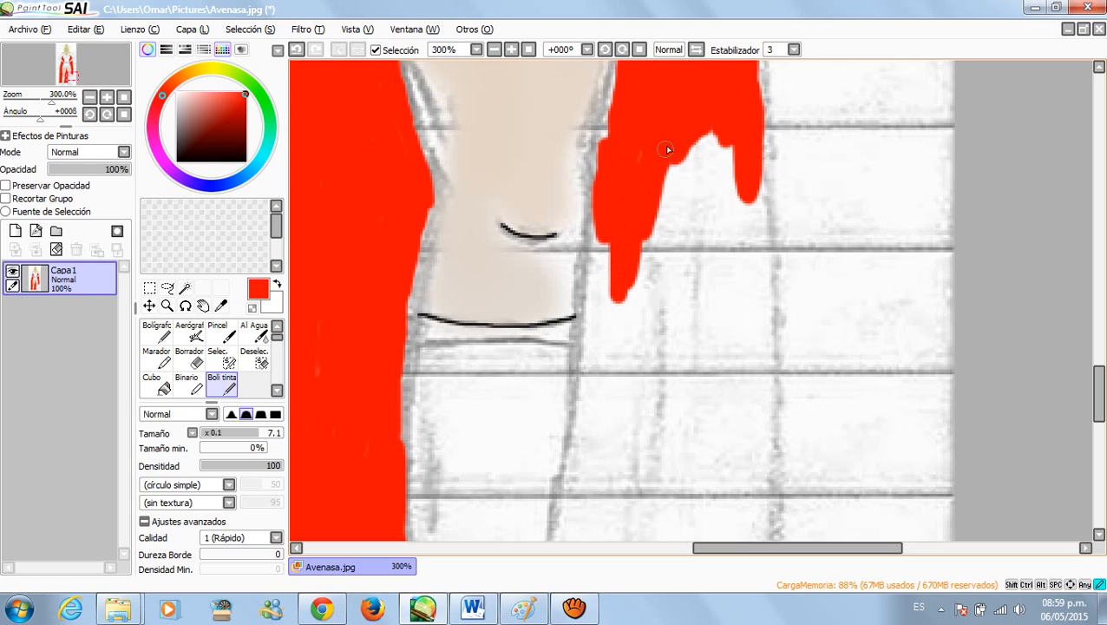
mouse_move(646, 190)
left_mouse_down()
mouse_move(635, 276)
mouse_move(645, 232)
mouse_move(618, 278)
mouse_move(603, 273)
mouse_move(616, 312)
left_mouse_up()
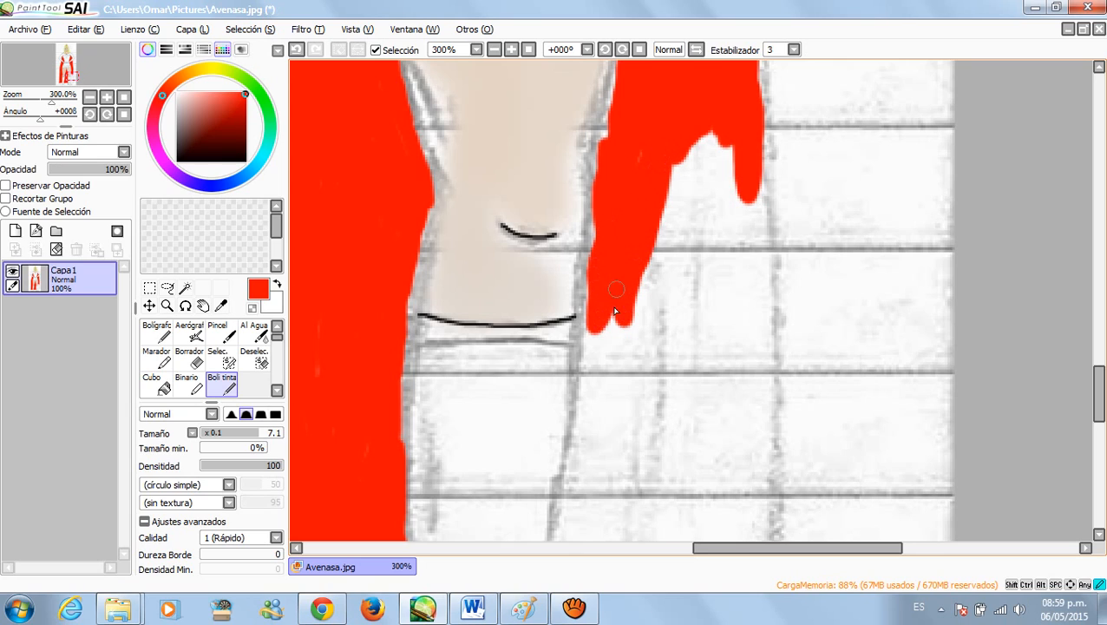
left_click_drag(610, 246, 598, 253)
mouse_move(598, 322)
left_mouse_down()
mouse_move(608, 313)
mouse_move(605, 357)
mouse_move(585, 387)
left_mouse_up()
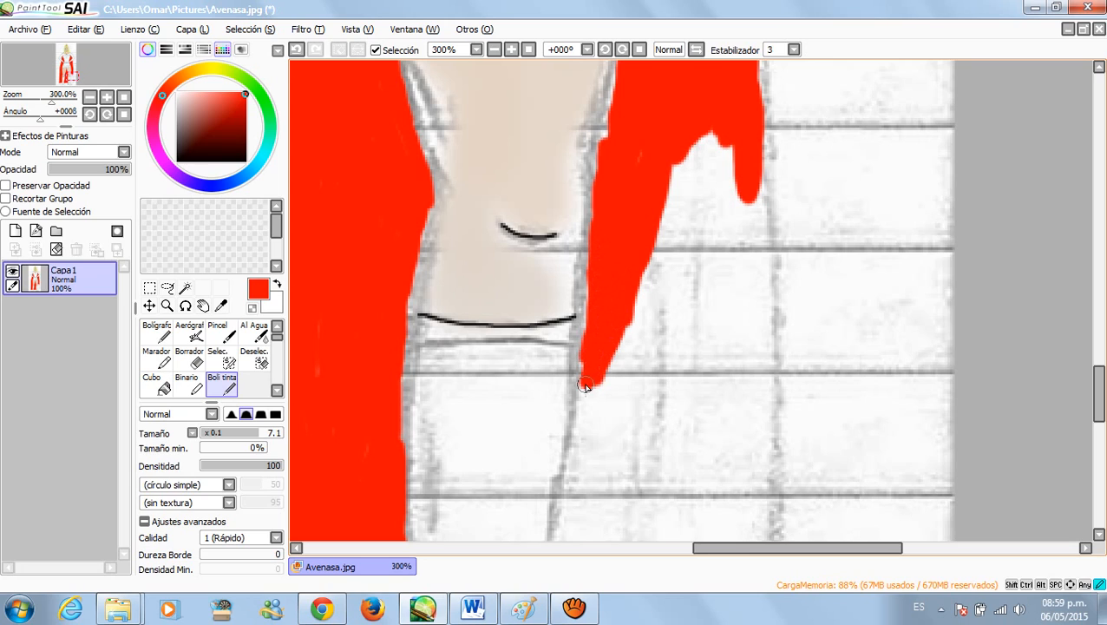
mouse_move(603, 326)
left_mouse_down()
mouse_move(688, 144)
mouse_move(659, 269)
mouse_move(719, 151)
mouse_move(698, 137)
mouse_move(705, 256)
mouse_move(736, 245)
mouse_move(752, 208)
mouse_move(740, 295)
mouse_move(719, 261)
mouse_move(713, 302)
mouse_move(734, 157)
left_mouse_up()
mouse_move(690, 215)
left_mouse_down()
mouse_move(675, 265)
mouse_move(686, 291)
mouse_move(671, 249)
mouse_move(642, 269)
mouse_move(615, 428)
mouse_move(608, 395)
mouse_move(603, 474)
mouse_move(582, 377)
mouse_move(593, 429)
left_mouse_up()
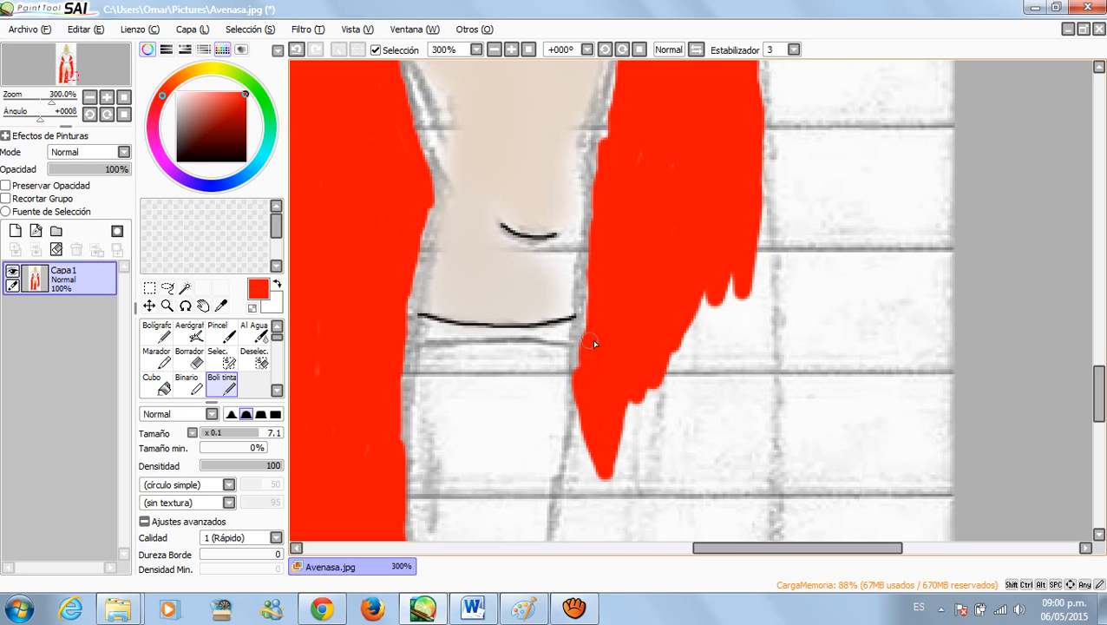
Step: Outline the cape's lower part in red along the boot and the wavy hem, and fill the area just above the hem
scroll(795, 374, "down", 5)
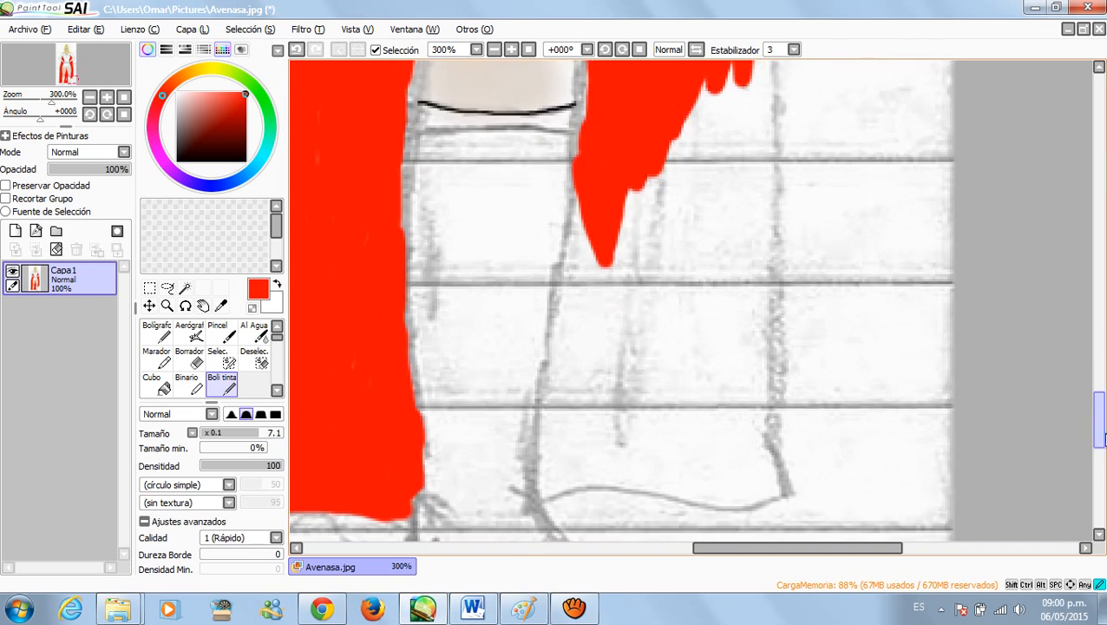
mouse_move(588, 139)
left_mouse_down()
mouse_move(563, 200)
mouse_move(545, 427)
mouse_move(580, 198)
mouse_move(577, 248)
mouse_move(594, 217)
mouse_move(573, 390)
mouse_move(569, 335)
mouse_move(555, 408)
mouse_move(754, 434)
mouse_move(775, 420)
mouse_move(765, 353)
left_mouse_up()
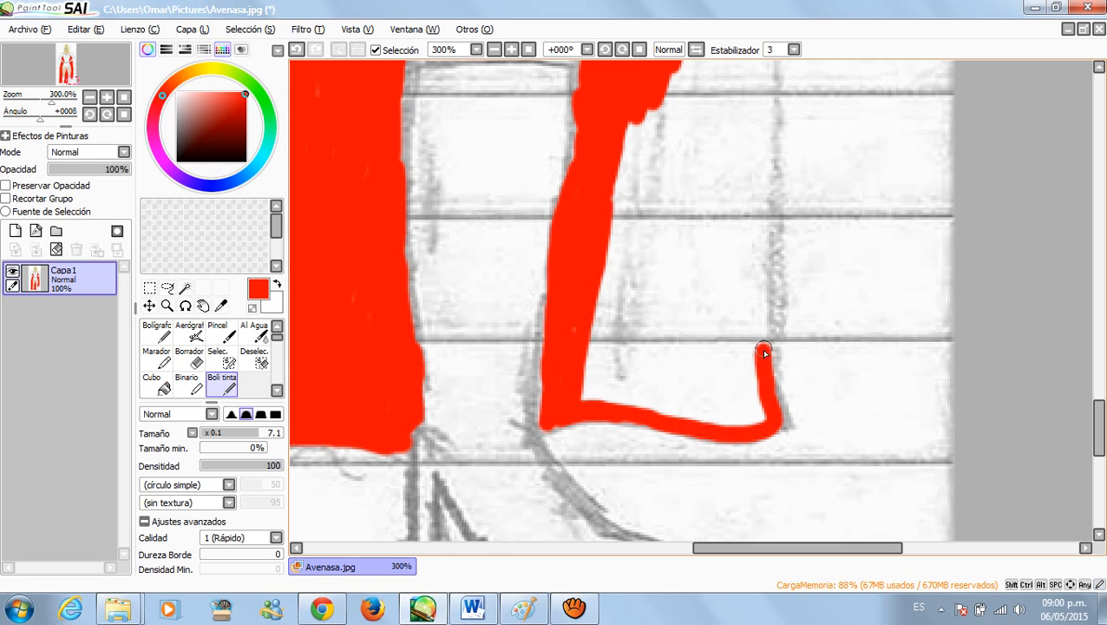
left_click_drag(766, 413, 708, 411)
mouse_move(622, 395)
left_mouse_down()
mouse_move(572, 396)
mouse_move(754, 422)
mouse_move(594, 390)
mouse_move(614, 369)
mouse_move(642, 372)
mouse_move(590, 383)
mouse_move(636, 368)
mouse_move(633, 390)
mouse_move(668, 383)
mouse_move(649, 382)
mouse_move(762, 407)
mouse_move(756, 344)
mouse_move(745, 394)
mouse_move(742, 322)
mouse_move(741, 392)
mouse_move(727, 379)
mouse_move(756, 318)
mouse_move(716, 384)
mouse_move(696, 372)
mouse_move(704, 349)
mouse_move(711, 362)
mouse_move(699, 382)
mouse_move(692, 363)
mouse_move(608, 365)
mouse_move(706, 331)
mouse_move(635, 369)
mouse_move(585, 379)
mouse_move(653, 318)
mouse_move(608, 362)
mouse_move(608, 312)
mouse_move(590, 345)
mouse_move(600, 295)
mouse_move(590, 362)
mouse_move(593, 312)
mouse_move(601, 341)
mouse_move(652, 317)
mouse_move(699, 321)
left_mouse_up()
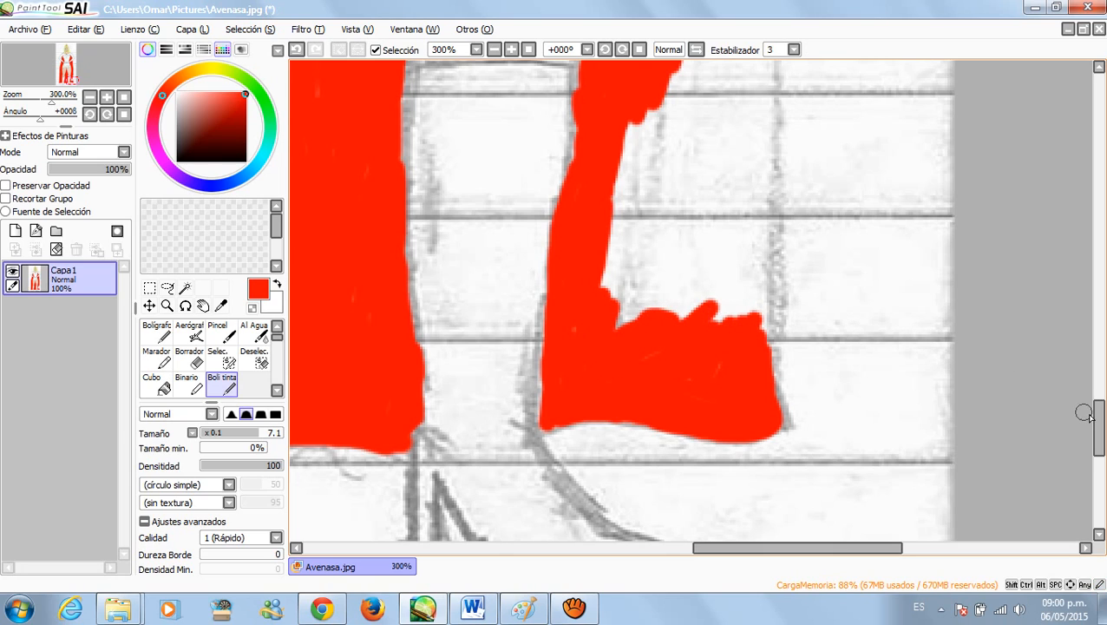
Step: Fill the gap between the knee-level red and the hem area beside the boot, closing the remaining white spots
scroll(1099, 426, "up", 3)
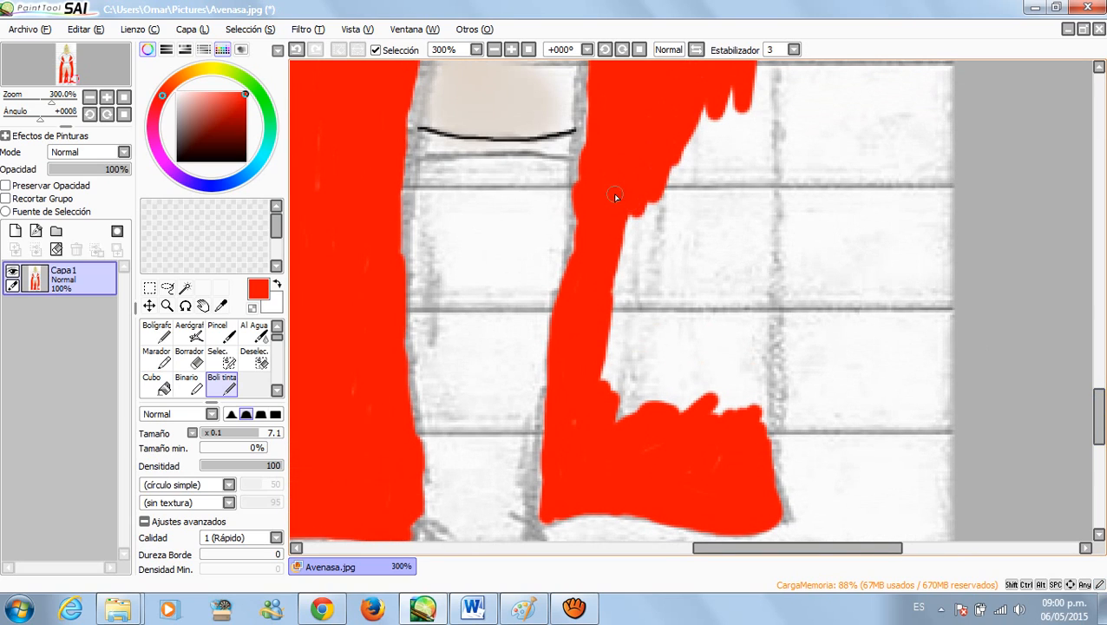
mouse_move(720, 80)
left_mouse_down()
mouse_move(729, 117)
mouse_move(737, 100)
mouse_move(729, 292)
mouse_move(739, 390)
mouse_move(714, 294)
mouse_move(718, 383)
left_mouse_up()
mouse_move(720, 293)
left_mouse_down()
mouse_move(713, 180)
mouse_move(712, 283)
mouse_move(722, 200)
mouse_move(702, 406)
mouse_move(684, 418)
mouse_move(699, 276)
mouse_move(683, 422)
mouse_move(691, 189)
mouse_move(710, 141)
mouse_move(681, 296)
mouse_move(714, 111)
mouse_move(683, 185)
mouse_move(713, 105)
mouse_move(656, 251)
mouse_move(672, 182)
mouse_move(655, 351)
mouse_move(669, 331)
mouse_move(668, 381)
mouse_move(689, 324)
mouse_move(669, 378)
mouse_move(670, 320)
mouse_move(687, 314)
mouse_move(674, 296)
mouse_move(677, 402)
mouse_move(673, 336)
mouse_move(632, 420)
mouse_move(657, 397)
mouse_move(615, 417)
mouse_move(641, 372)
mouse_move(657, 405)
mouse_move(651, 344)
mouse_move(623, 407)
mouse_move(641, 346)
mouse_move(619, 405)
mouse_move(604, 408)
mouse_move(617, 348)
mouse_move(627, 386)
mouse_move(654, 307)
mouse_move(621, 375)
mouse_move(655, 228)
mouse_move(623, 319)
mouse_move(649, 210)
mouse_move(633, 299)
mouse_move(613, 331)
mouse_move(611, 281)
mouse_move(640, 207)
mouse_move(607, 321)
mouse_move(637, 231)
left_mouse_up()
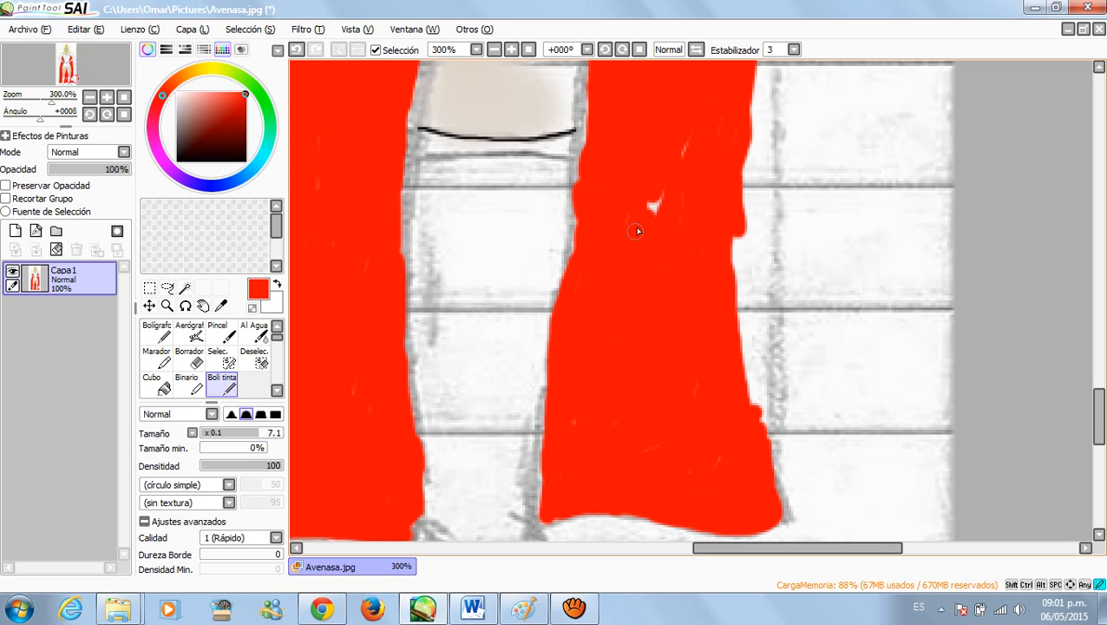
left_click_drag(583, 199, 591, 126)
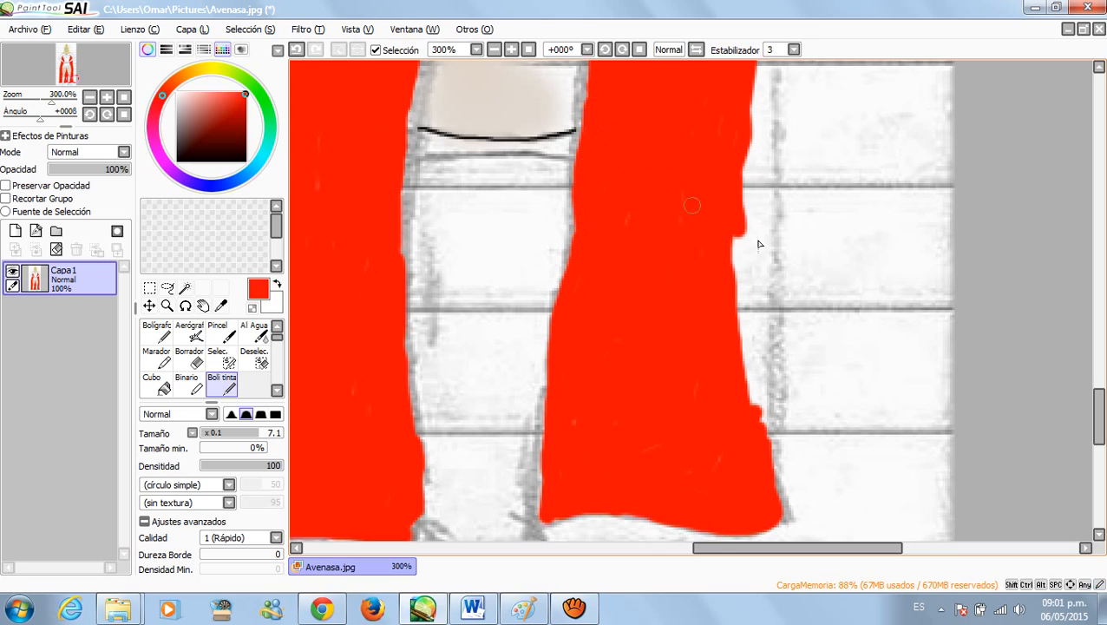
Step: Widen the red beside the lower leg out to the outer cape line and smooth that edge down to the hem
left_click_drag(1100, 405, 1098, 389)
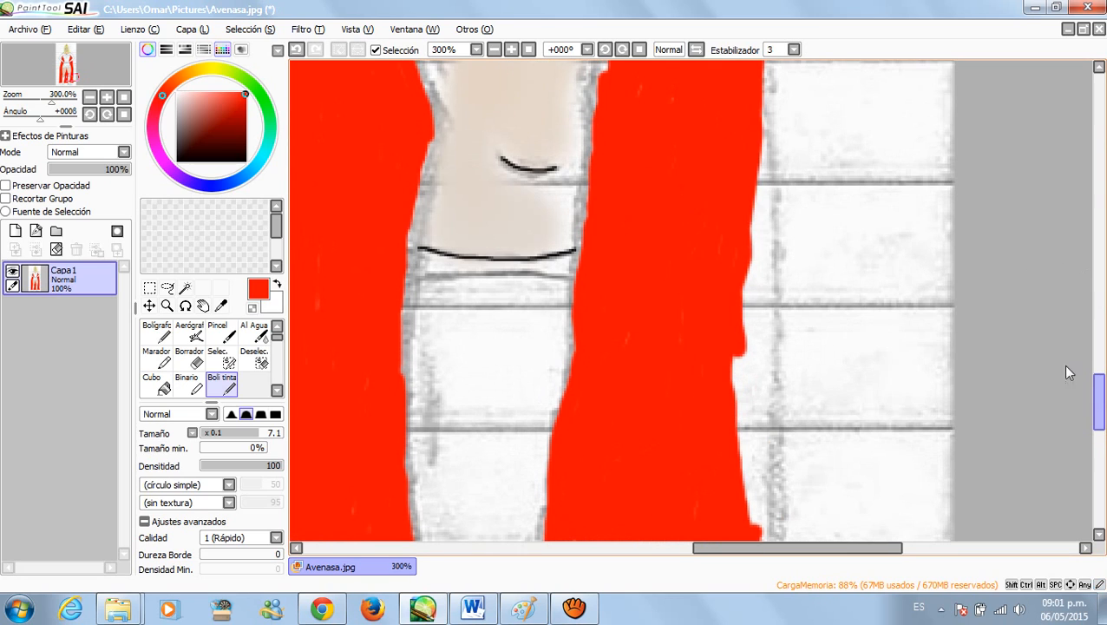
mouse_move(759, 154)
left_mouse_down()
mouse_move(755, 331)
mouse_move(752, 211)
left_mouse_up()
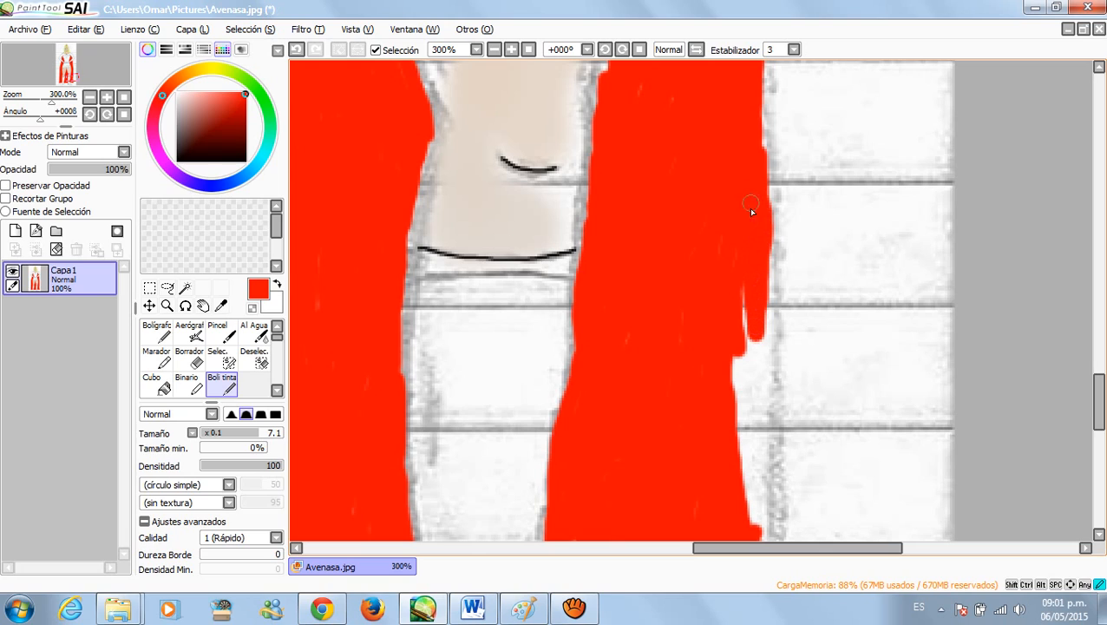
mouse_move(755, 259)
left_mouse_down()
mouse_move(750, 364)
mouse_move(741, 299)
mouse_move(750, 520)
mouse_move(750, 490)
left_mouse_up()
left_click_drag(759, 441, 765, 254)
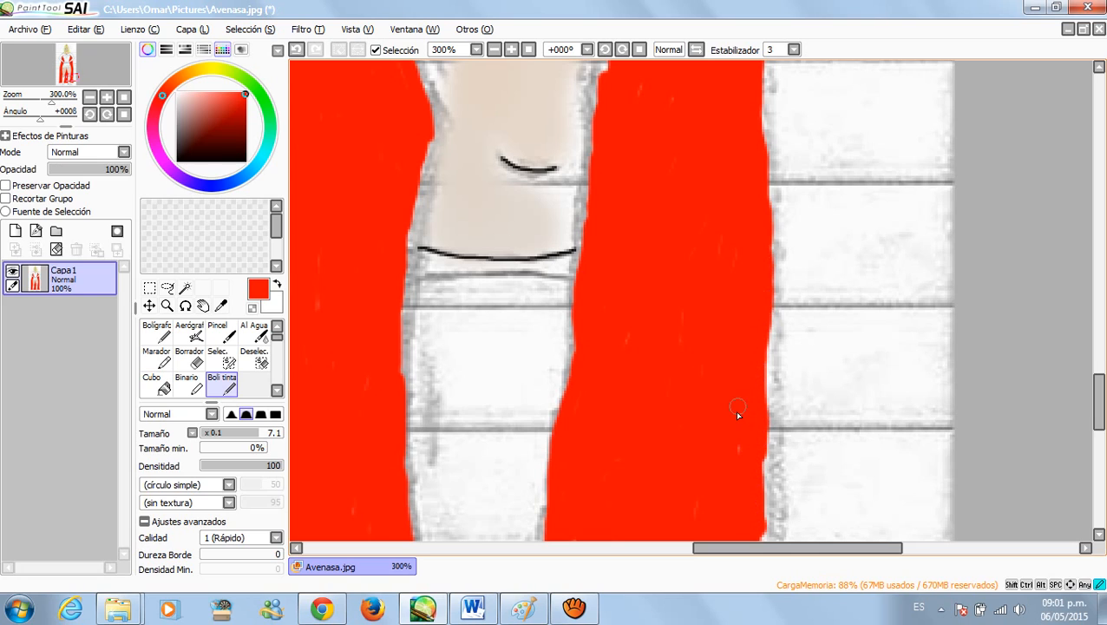
left_click_drag(1098, 403, 1098, 427)
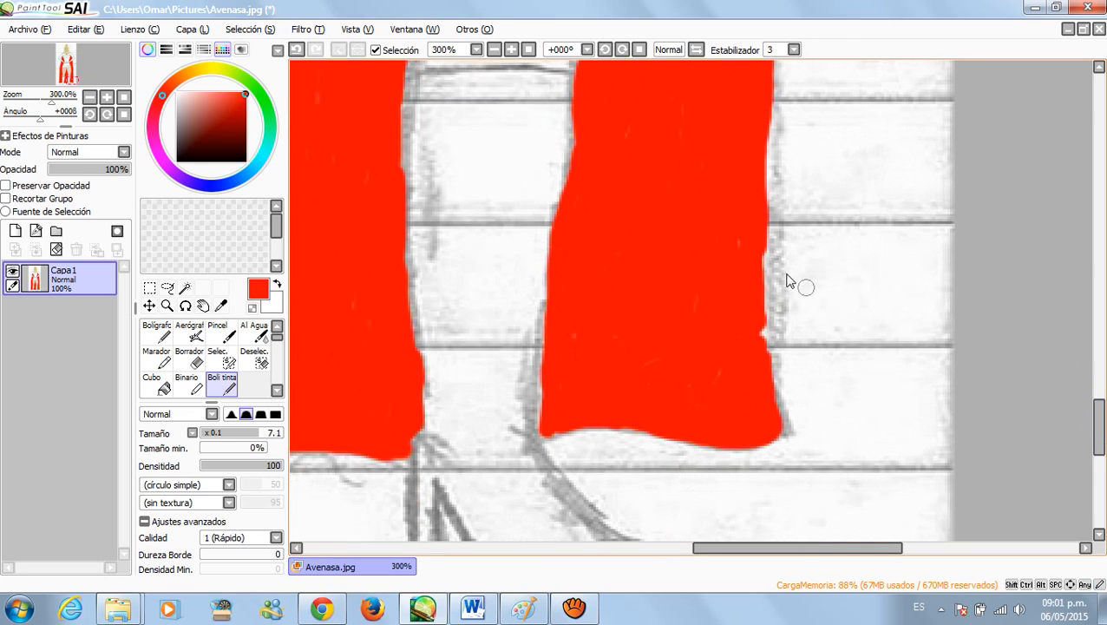
left_click_drag(759, 223, 760, 272)
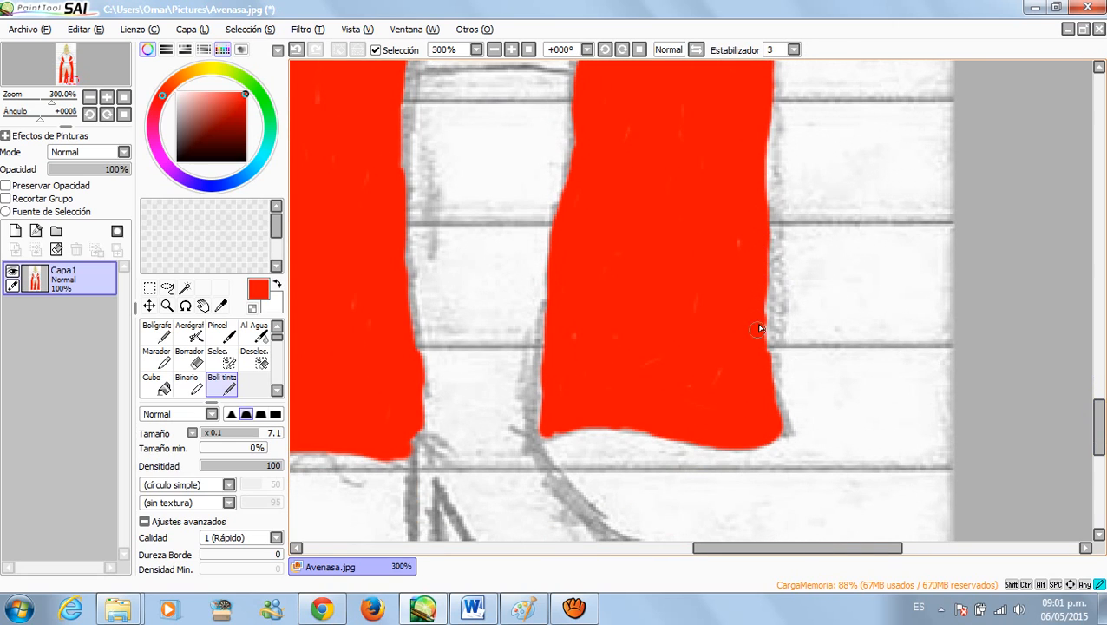
Step: Choose a lime green and paint the neckline collar band on both sides of the letter A emblem
scroll(727, 239, "down", 5)
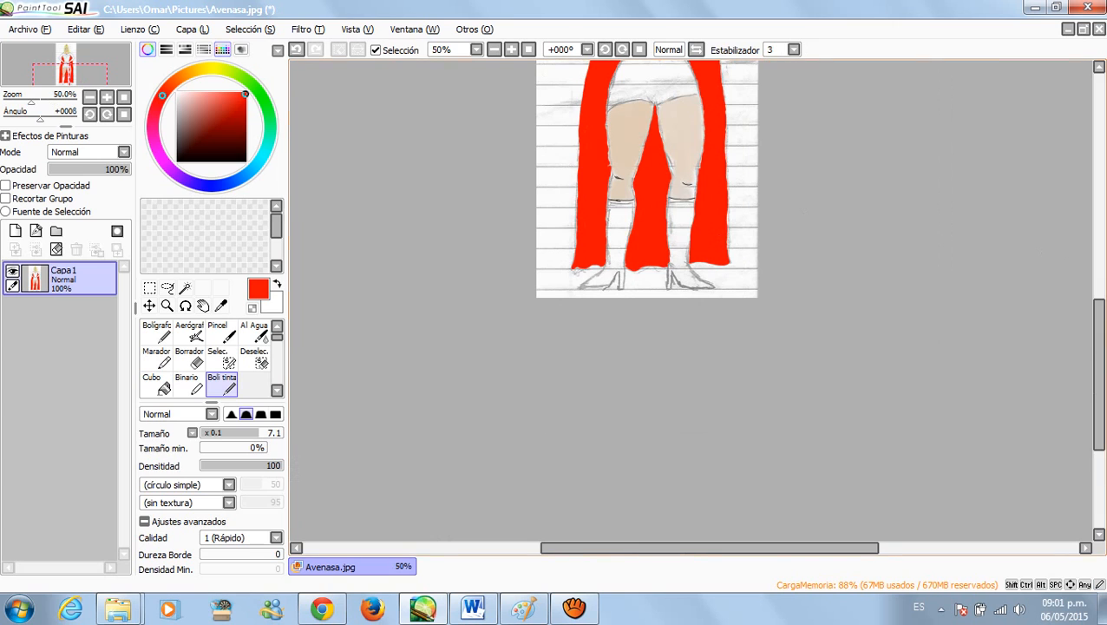
left_click_drag(1099, 379, 1099, 229)
scroll(758, 298, "up", 6)
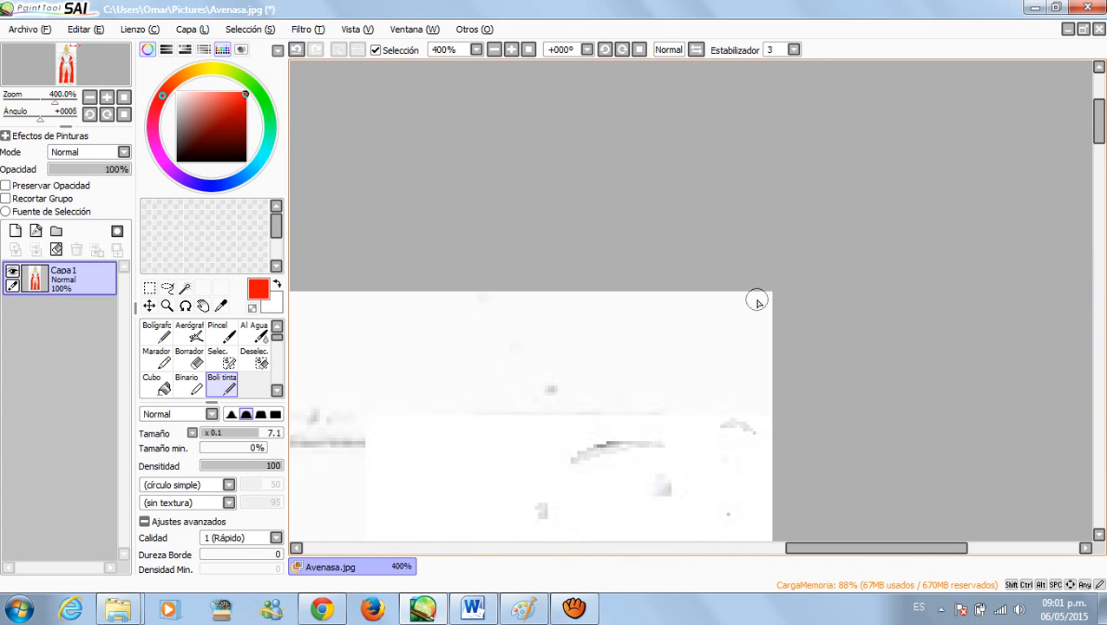
left_click_drag(1099, 122, 1099, 247)
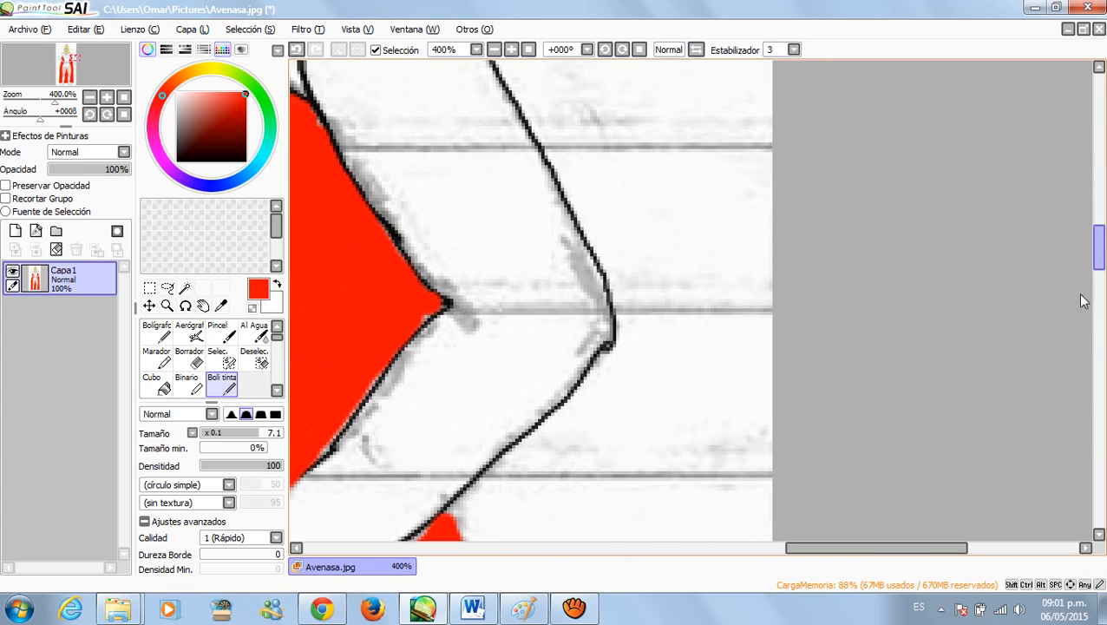
left_click_drag(885, 547, 739, 548)
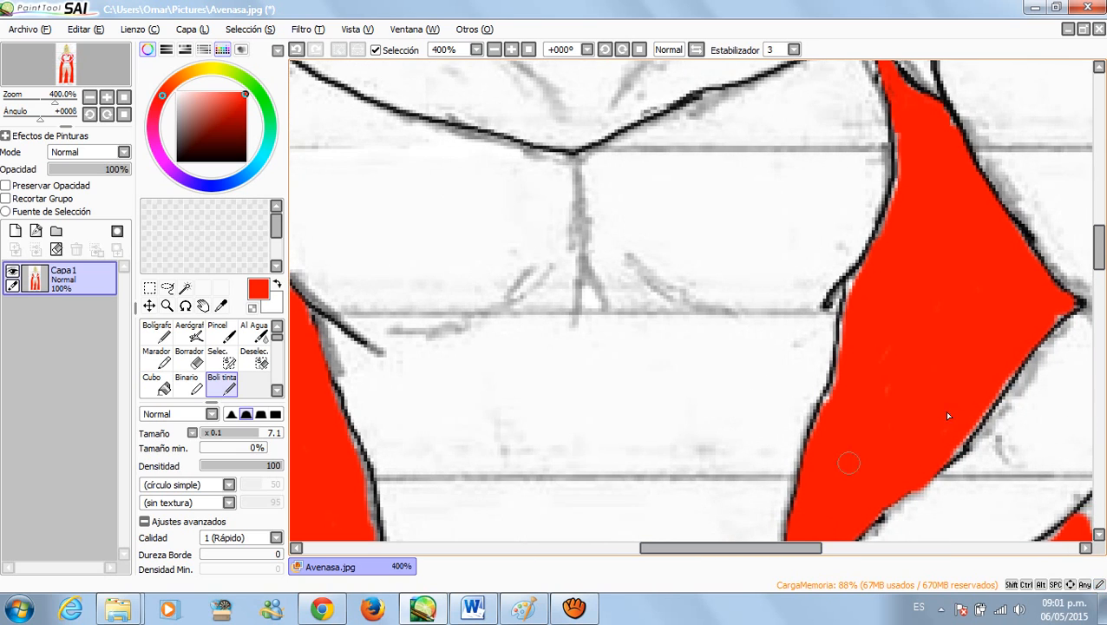
left_click_drag(1098, 248, 1099, 217)
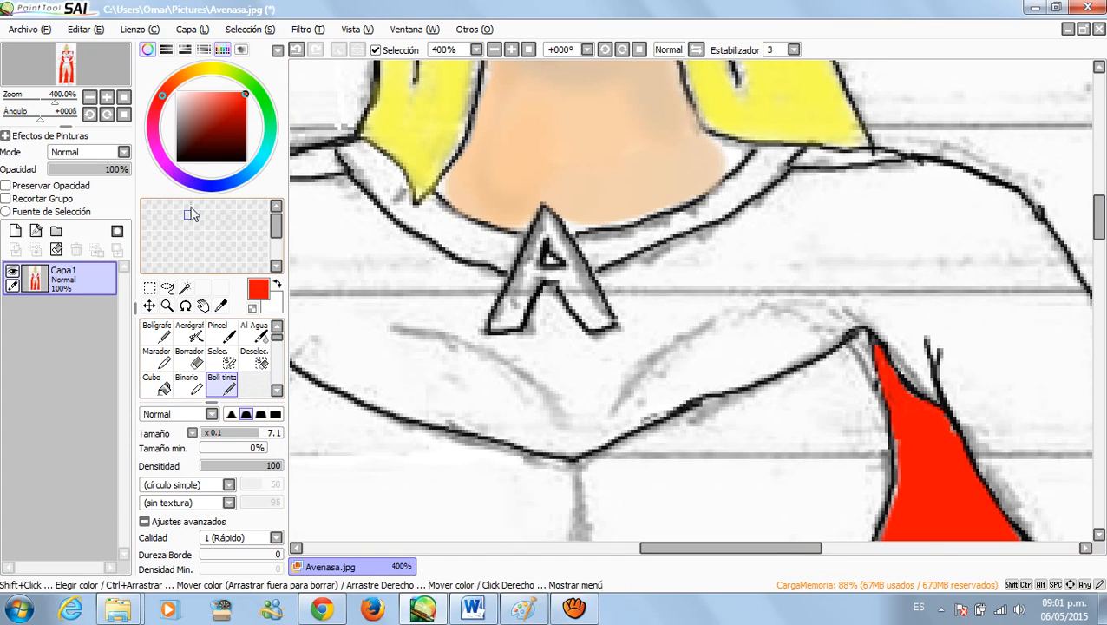
mouse_move(191, 76)
left_mouse_down()
mouse_move(232, 73)
mouse_move(226, 91)
left_mouse_up()
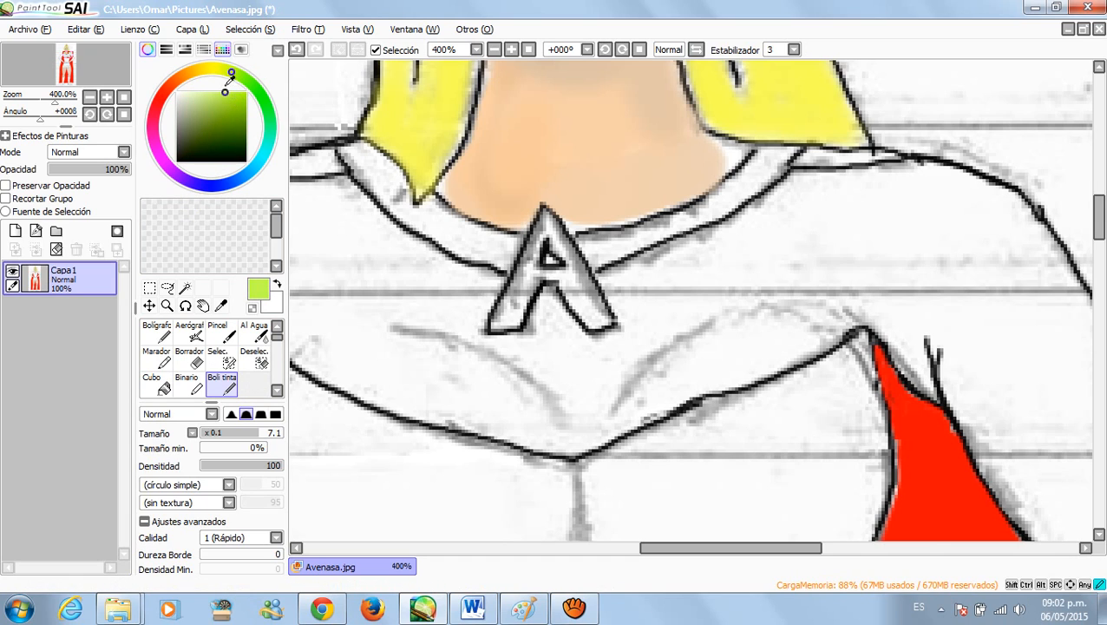
mouse_move(356, 151)
left_mouse_down()
mouse_move(403, 209)
mouse_move(425, 222)
mouse_move(431, 211)
mouse_move(447, 234)
mouse_move(430, 229)
mouse_move(505, 260)
mouse_move(504, 249)
mouse_move(473, 242)
mouse_move(432, 204)
mouse_move(419, 218)
mouse_move(352, 150)
mouse_move(396, 203)
left_mouse_up()
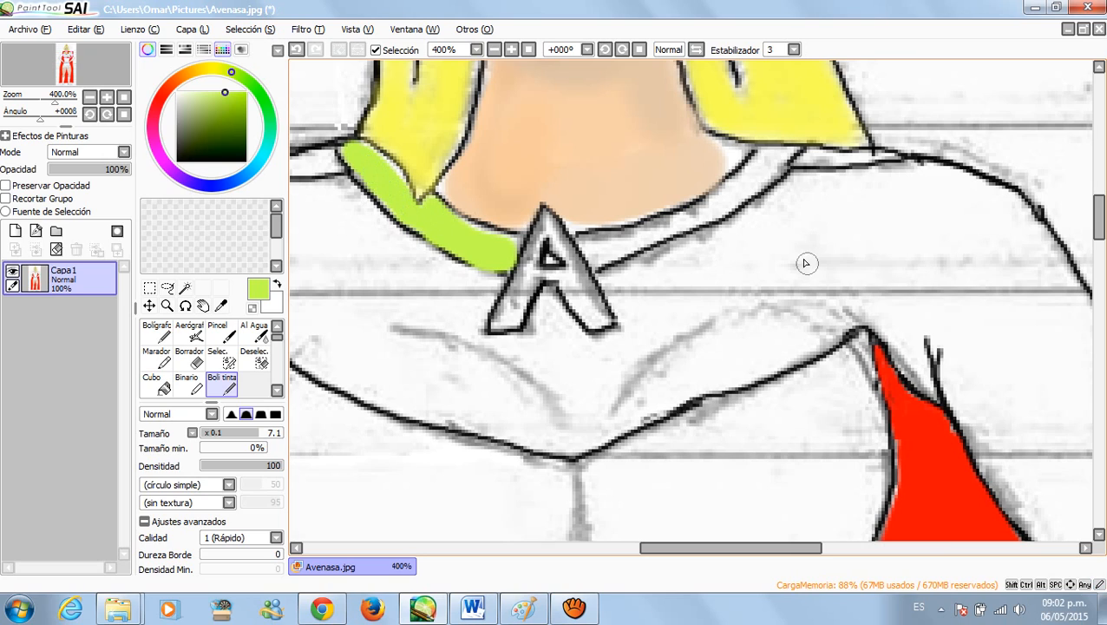
mouse_move(772, 154)
left_mouse_down()
mouse_move(716, 205)
mouse_move(594, 251)
left_mouse_up()
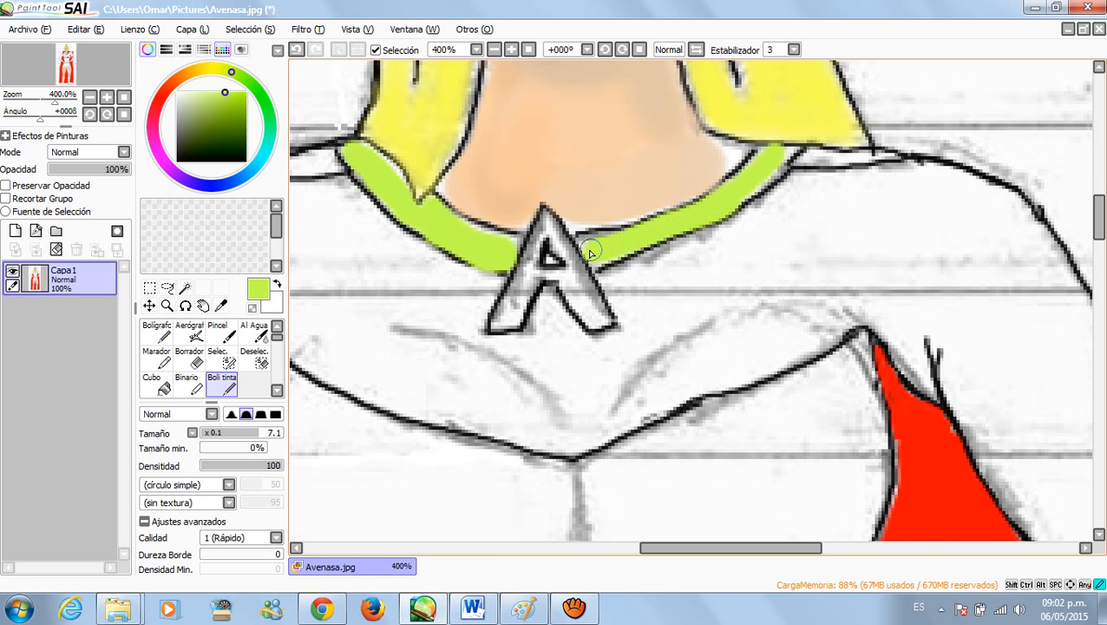
left_click_drag(792, 154, 750, 173)
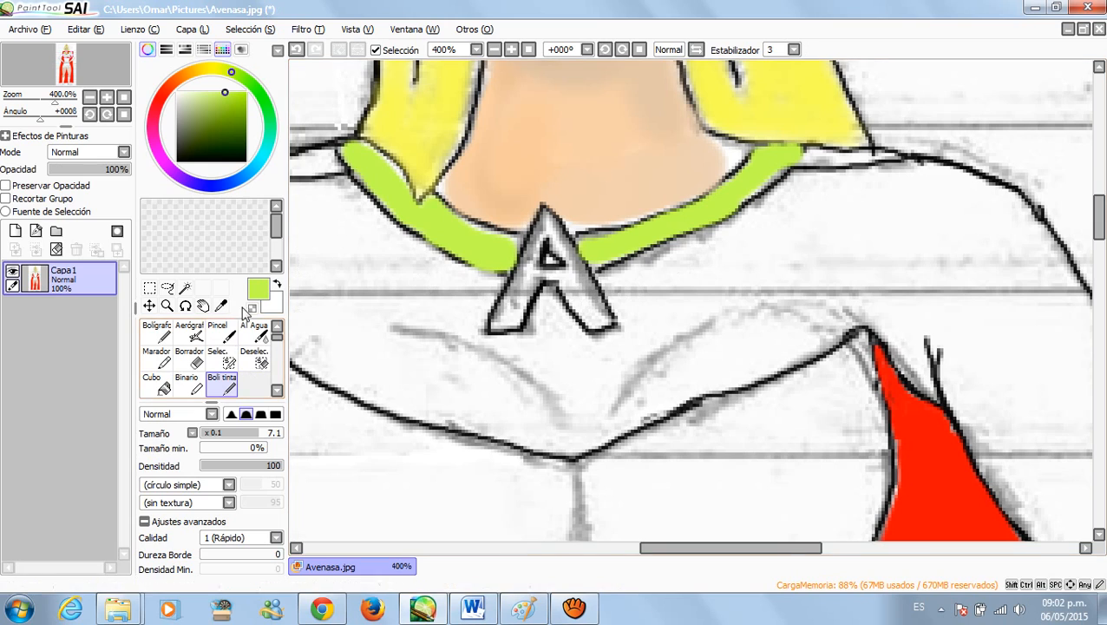
Step: Colour the letter A emblem golden yellow, undoing the oversized crossbar stroke and reducing the brush size to 3.6 for the narrow parts
left_click(204, 69)
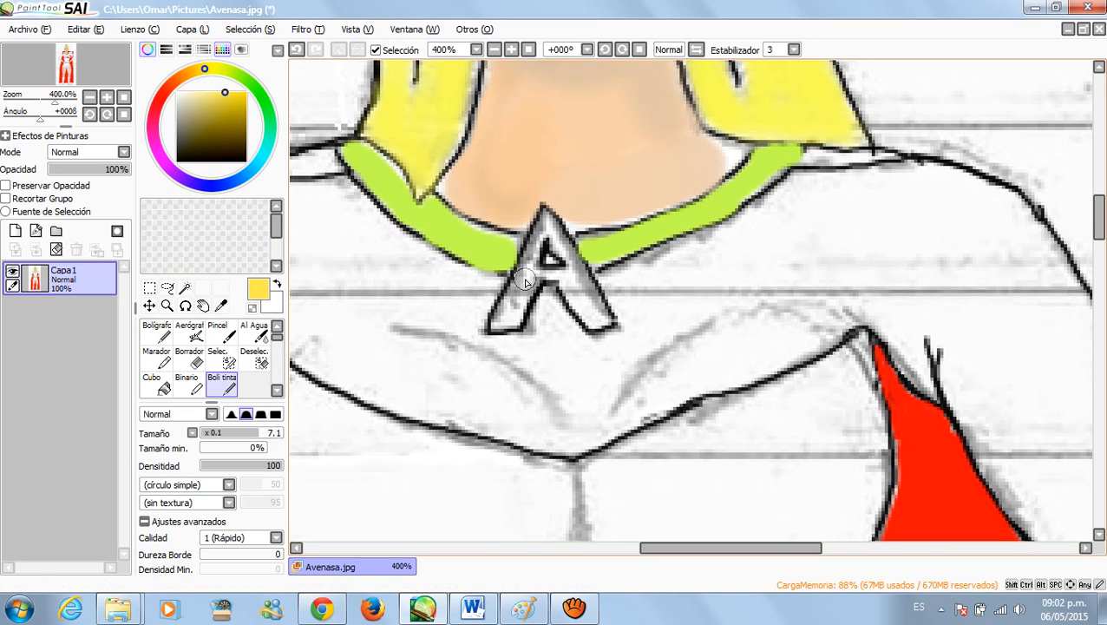
mouse_move(532, 276)
left_mouse_down()
mouse_move(507, 319)
mouse_move(529, 278)
mouse_move(579, 295)
left_mouse_up()
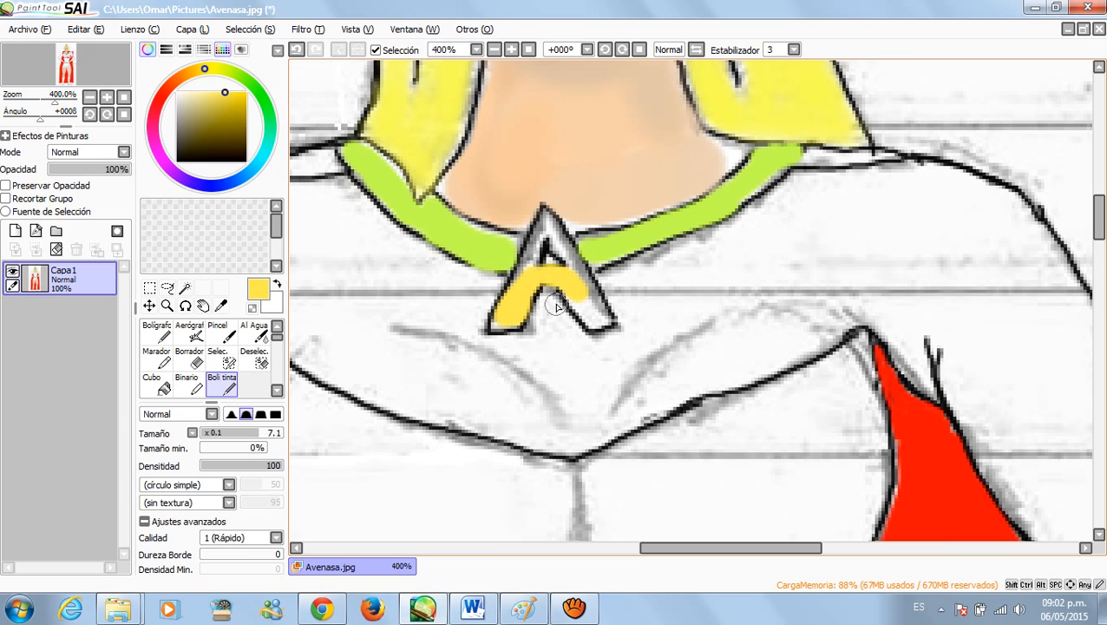
key("ctrl+z")
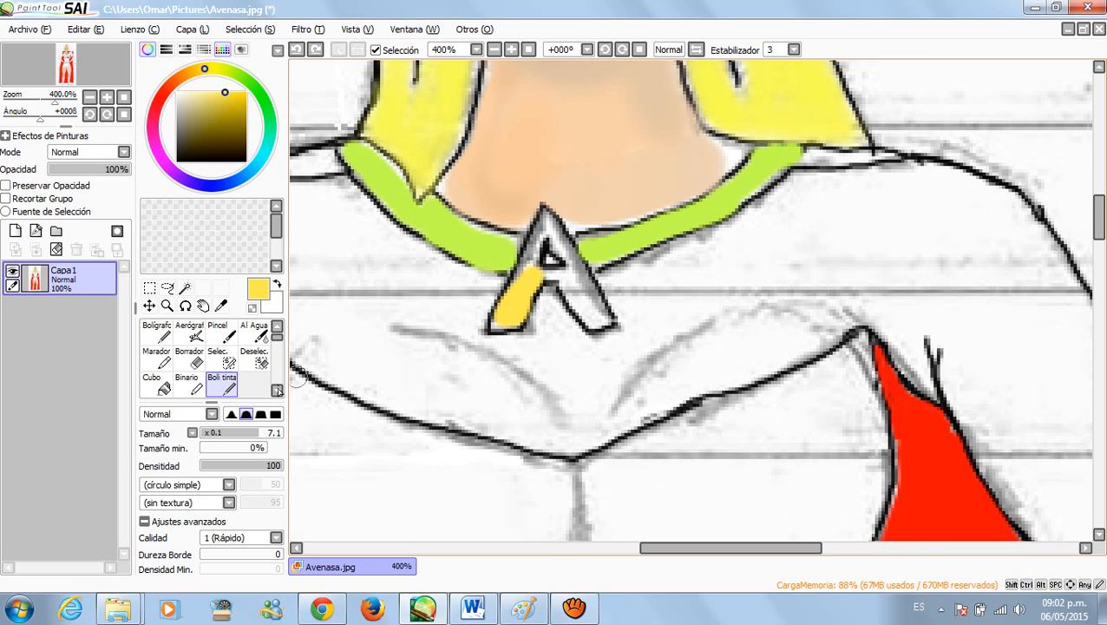
left_click(233, 432)
left_click_drag(557, 276, 529, 265)
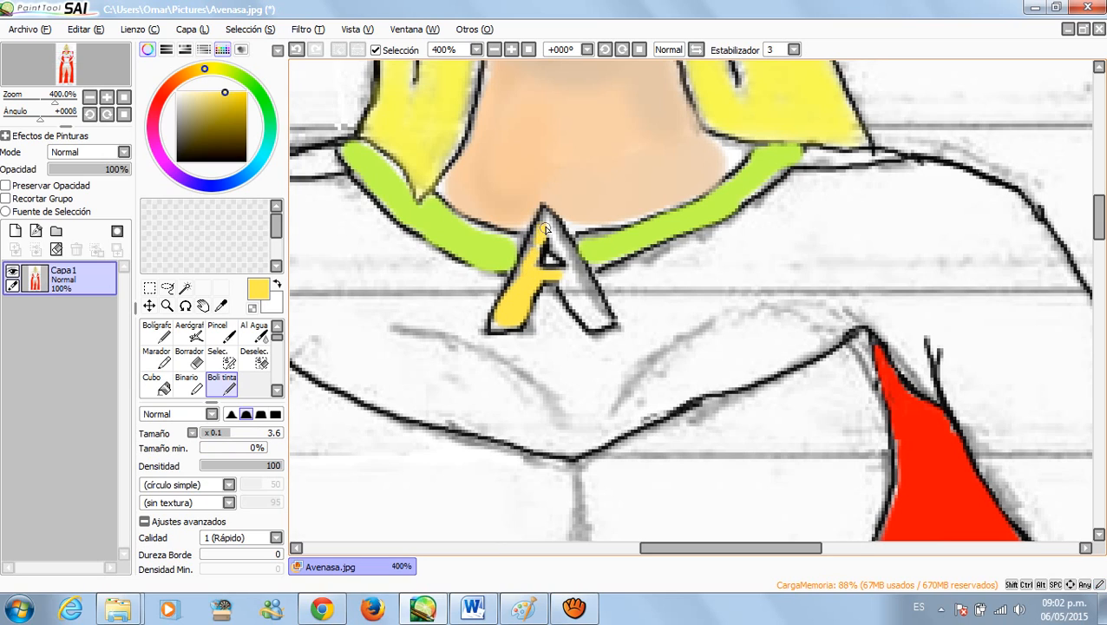
left_click_drag(569, 249, 560, 236)
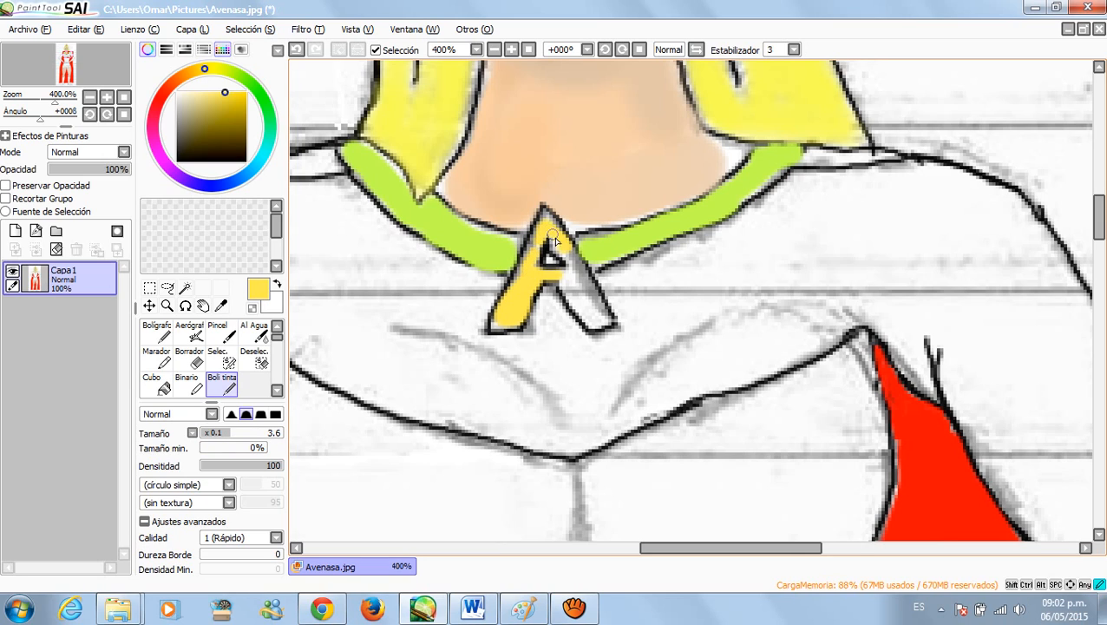
left_click_drag(565, 283, 584, 316)
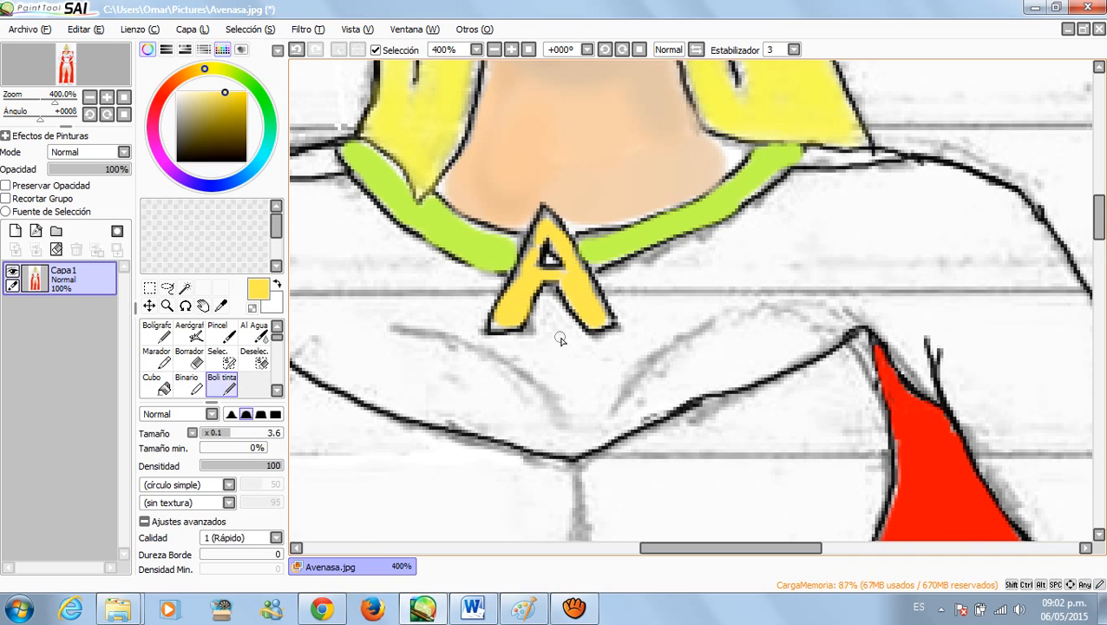
Step: Set the ink pen size to 6.0, pick a slightly paler golden yellow and block in the upper left cup of the costume top
scroll(559, 339, "down", 1)
left_click_drag(785, 556, 720, 571)
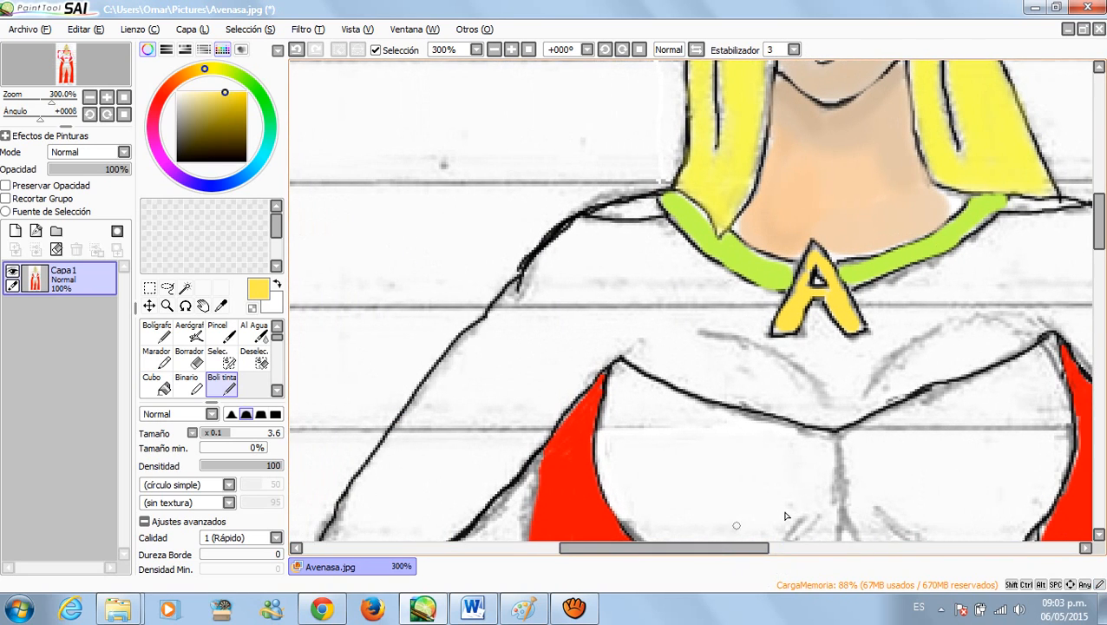
mouse_move(1100, 250)
left_mouse_down()
mouse_move(1104, 348)
mouse_move(1100, 244)
left_mouse_up()
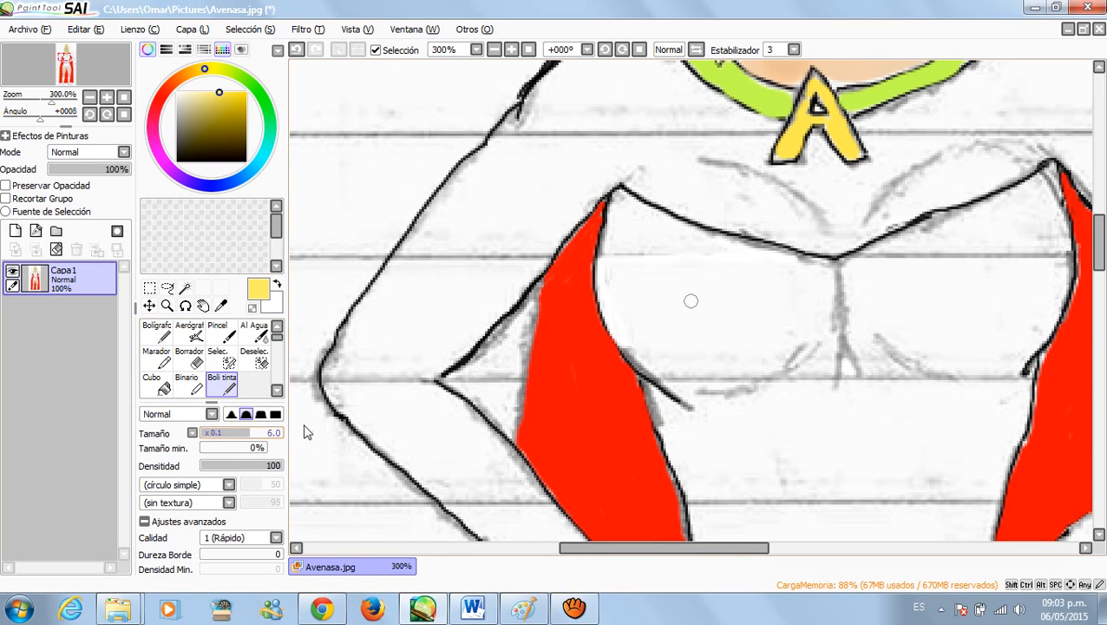
mouse_move(767, 288)
left_mouse_down()
mouse_move(733, 326)
mouse_move(658, 299)
mouse_move(618, 200)
mouse_move(654, 229)
mouse_move(627, 205)
mouse_move(745, 256)
left_mouse_up()
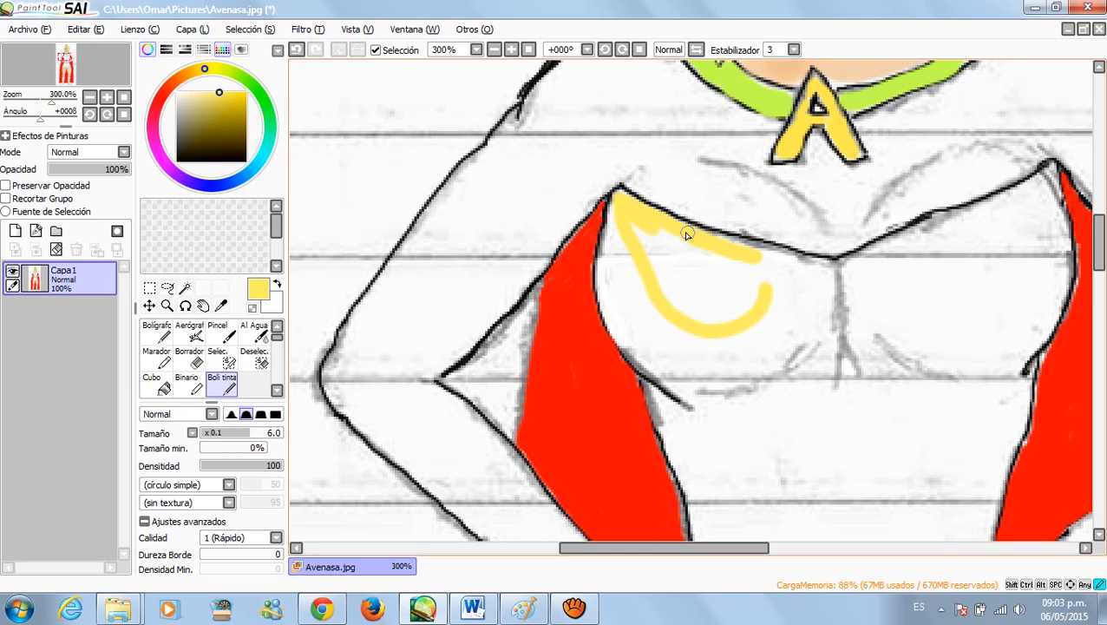
left_click_drag(640, 224, 679, 310)
scroll(711, 299, "down", 4)
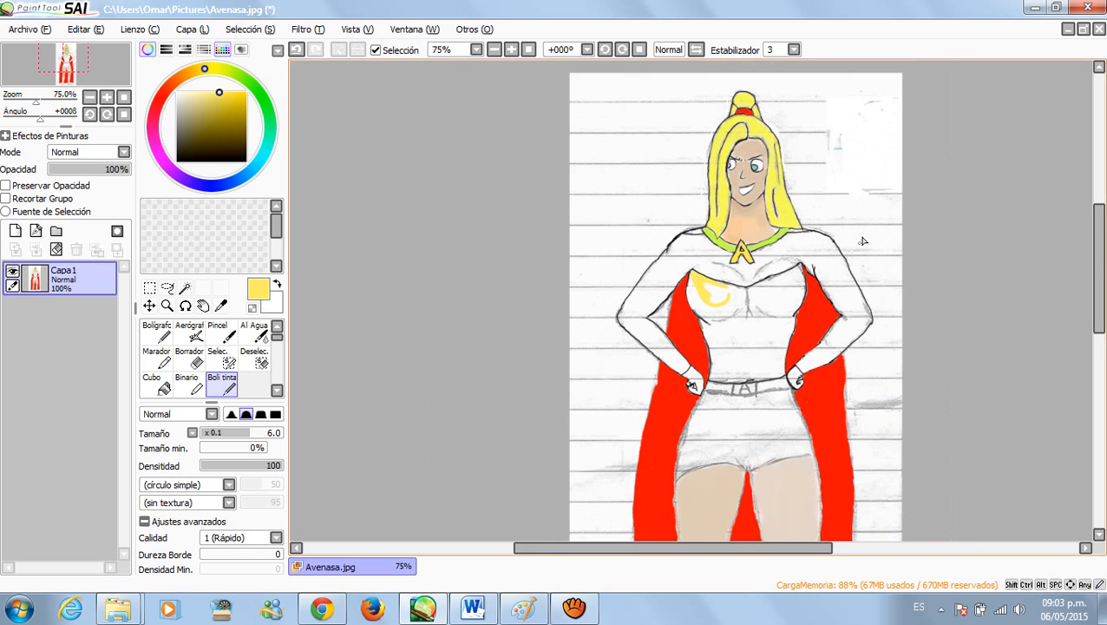
Step: Fill the rest of the left cup with the same yellow, out to the cape edge and down to the under-bust line
mouse_move(1104, 268)
left_mouse_down()
mouse_move(1102, 248)
mouse_move(1099, 314)
mouse_move(1099, 302)
left_mouse_up()
scroll(732, 322, "up", 3)
mouse_move(667, 109)
left_mouse_down()
mouse_move(689, 133)
mouse_move(663, 124)
mouse_move(689, 147)
mouse_move(730, 136)
mouse_move(669, 150)
left_mouse_up()
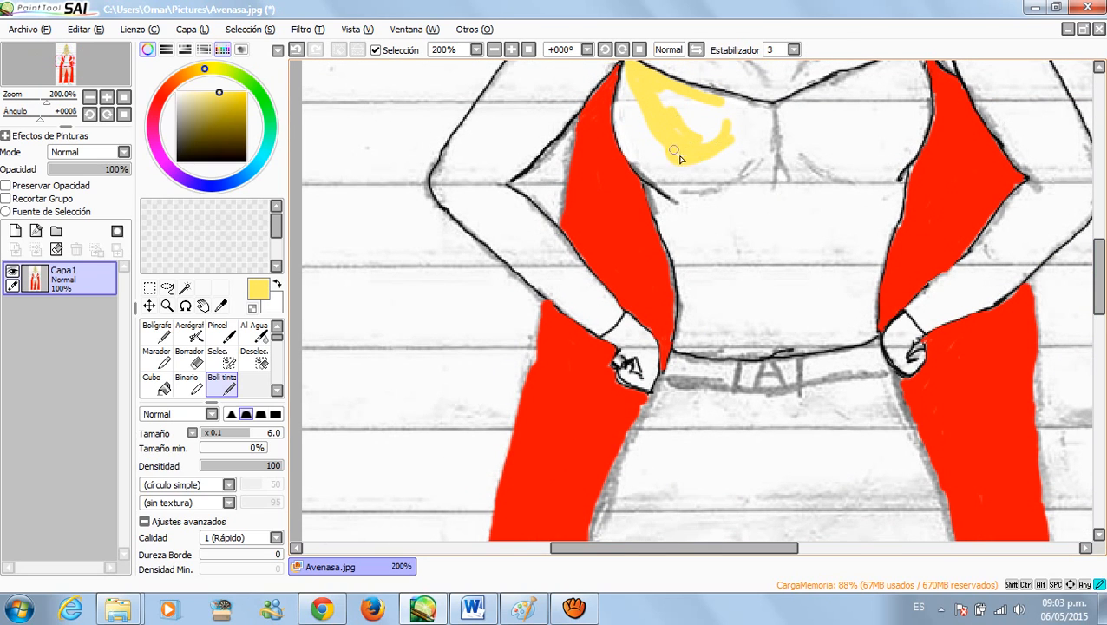
mouse_move(660, 92)
left_mouse_down()
mouse_move(689, 124)
mouse_move(669, 94)
mouse_move(716, 133)
mouse_move(701, 118)
mouse_move(698, 140)
mouse_move(723, 121)
mouse_move(709, 123)
mouse_move(703, 106)
mouse_move(733, 110)
mouse_move(726, 136)
mouse_move(747, 121)
mouse_move(736, 144)
mouse_move(759, 131)
left_mouse_up()
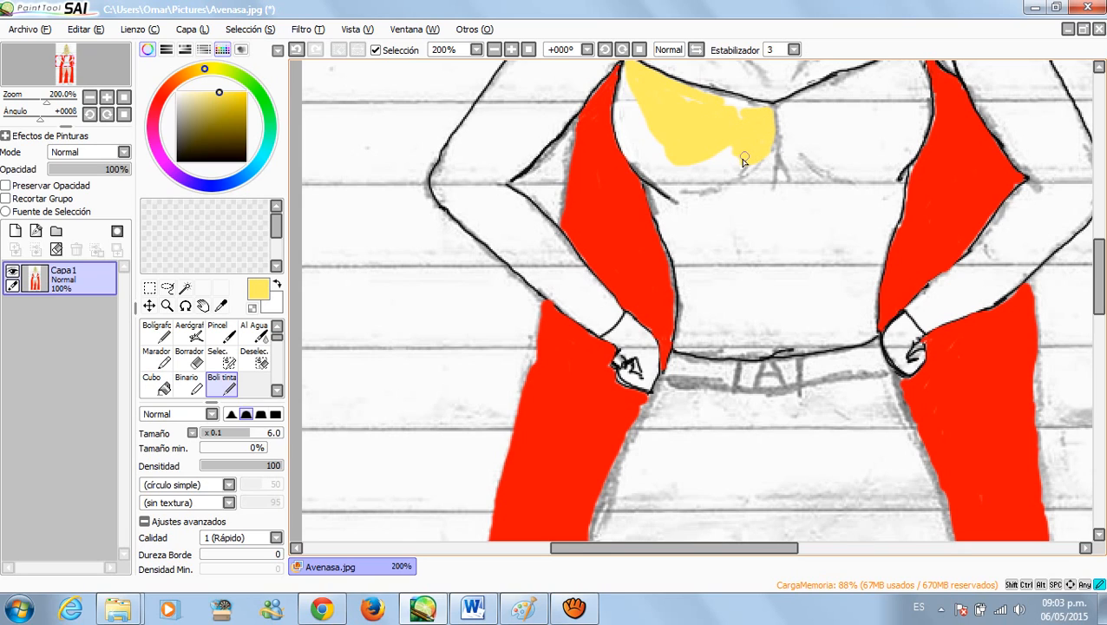
mouse_move(718, 177)
left_mouse_down()
mouse_move(732, 147)
mouse_move(700, 170)
left_mouse_up()
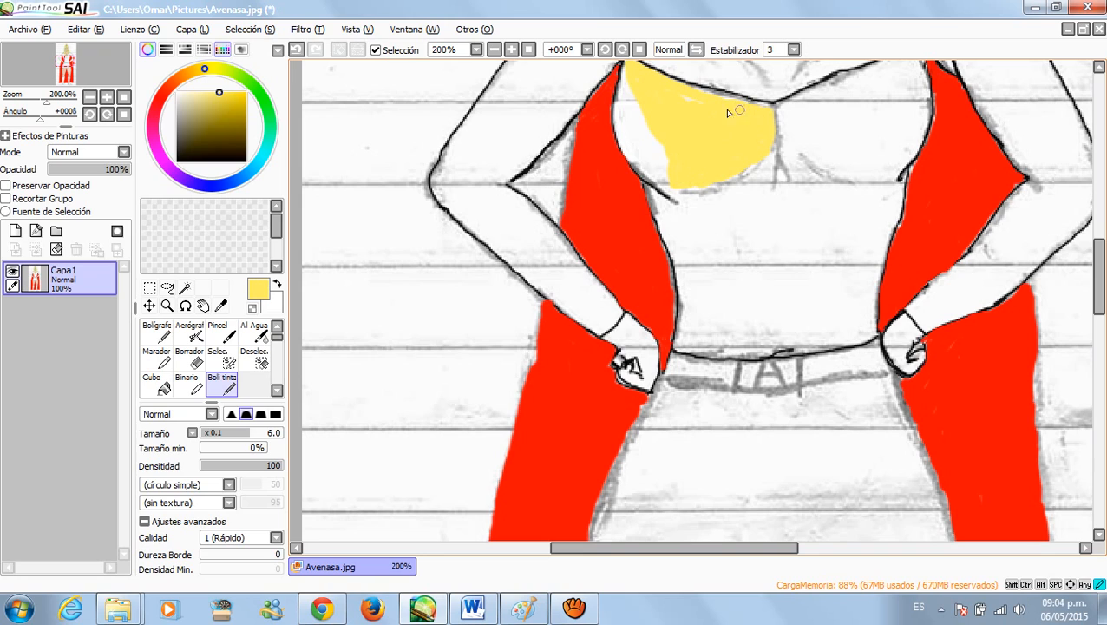
mouse_move(673, 187)
left_mouse_down()
mouse_move(646, 170)
mouse_move(666, 180)
mouse_move(639, 153)
mouse_move(655, 164)
mouse_move(646, 132)
mouse_move(669, 161)
mouse_move(641, 113)
mouse_move(656, 166)
mouse_move(627, 114)
left_mouse_up()
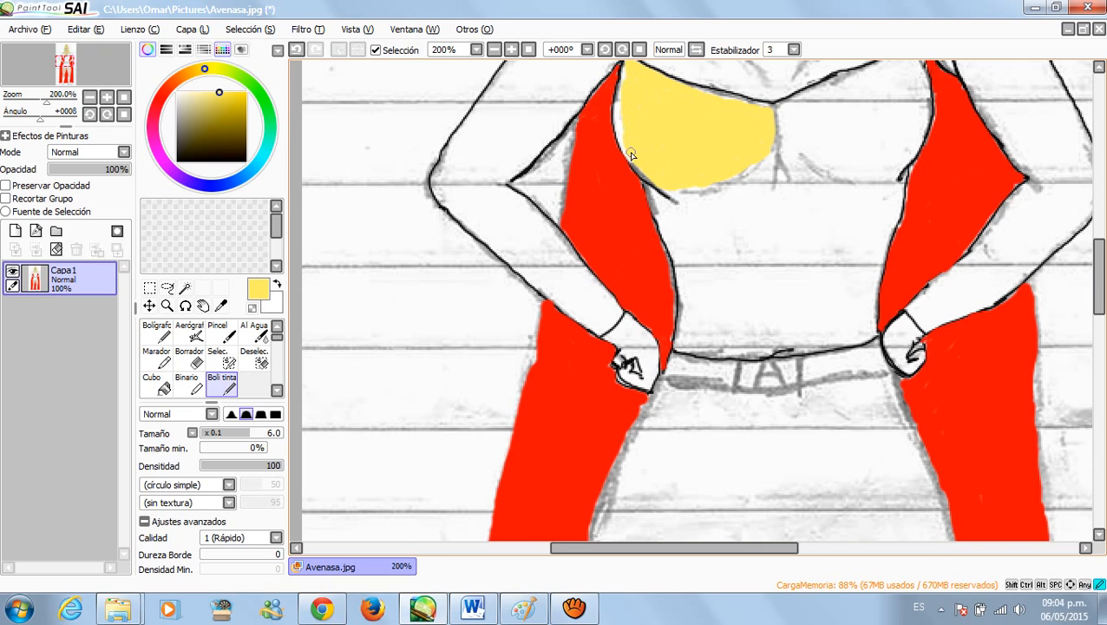
left_click_drag(624, 79, 631, 101)
Step: Paint the right cup of the costume top golden yellow from the centre line to the cape, closing the remaining white gaps
left_click(785, 131)
left_click_drag(798, 124, 834, 89)
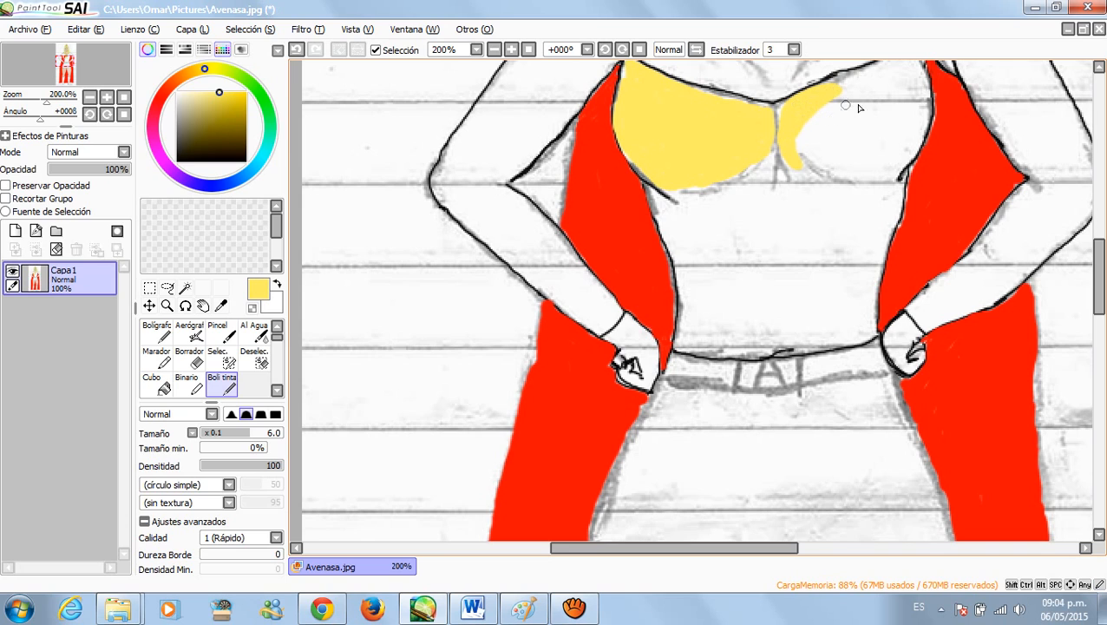
scroll(875, 202, "up", 3)
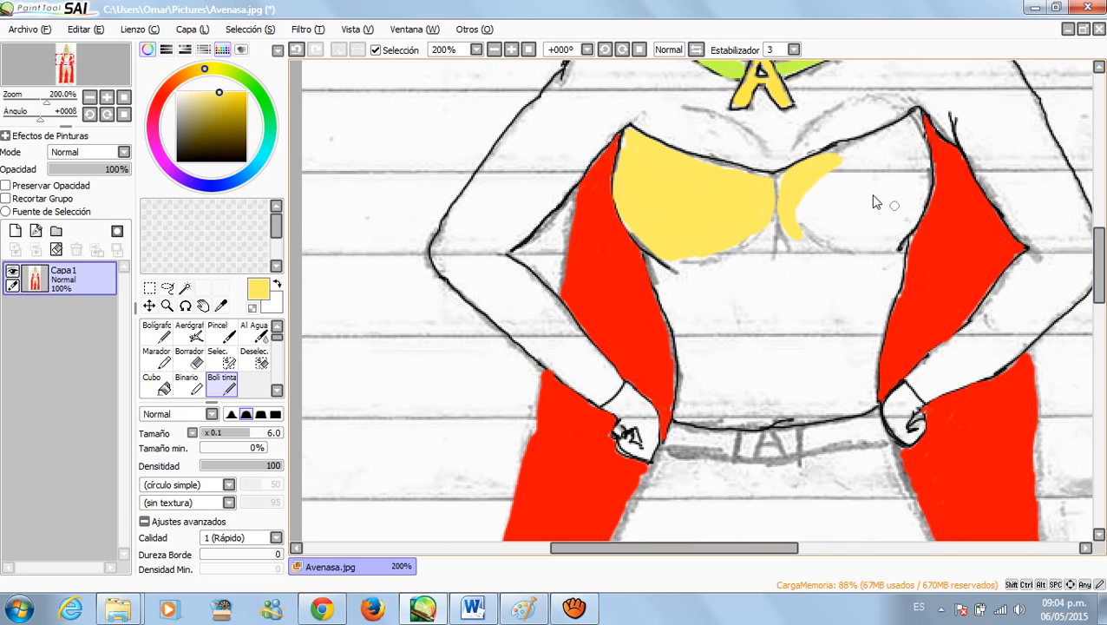
left_click_drag(841, 158, 844, 157)
left_click_drag(871, 151, 795, 225)
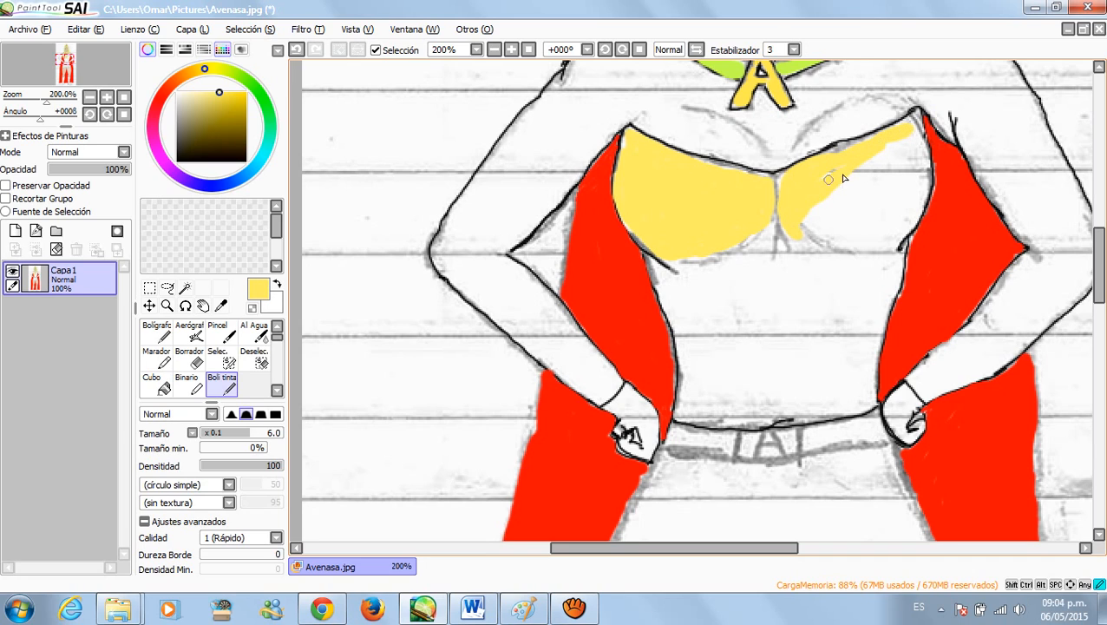
mouse_move(845, 191)
left_mouse_down()
mouse_move(883, 145)
mouse_move(856, 192)
left_mouse_up()
left_click_drag(915, 136, 907, 140)
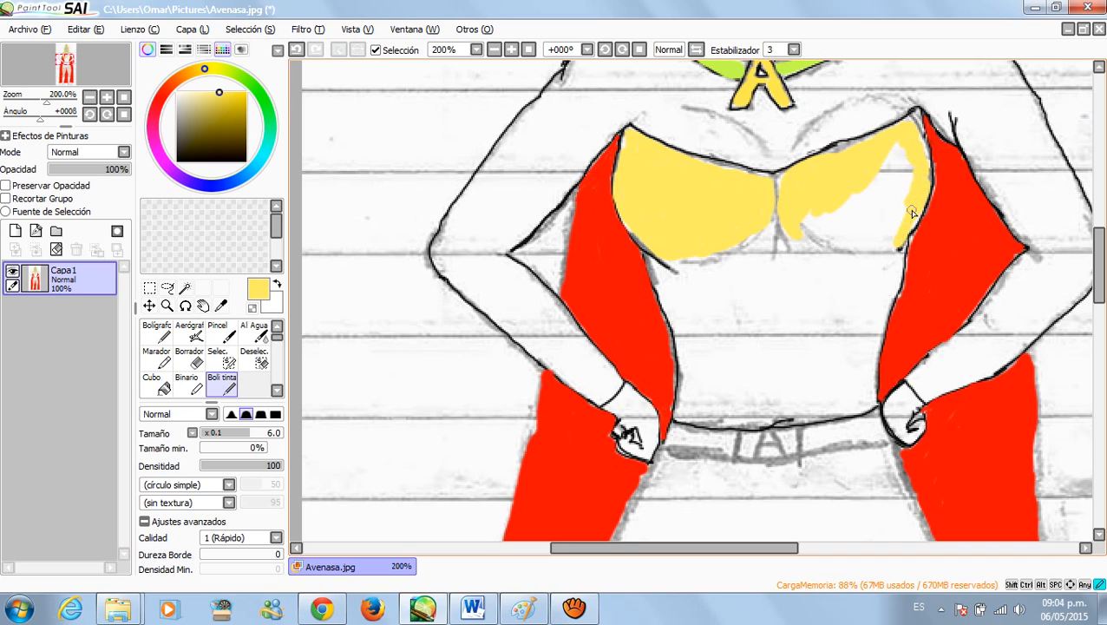
left_click_drag(855, 242, 809, 223)
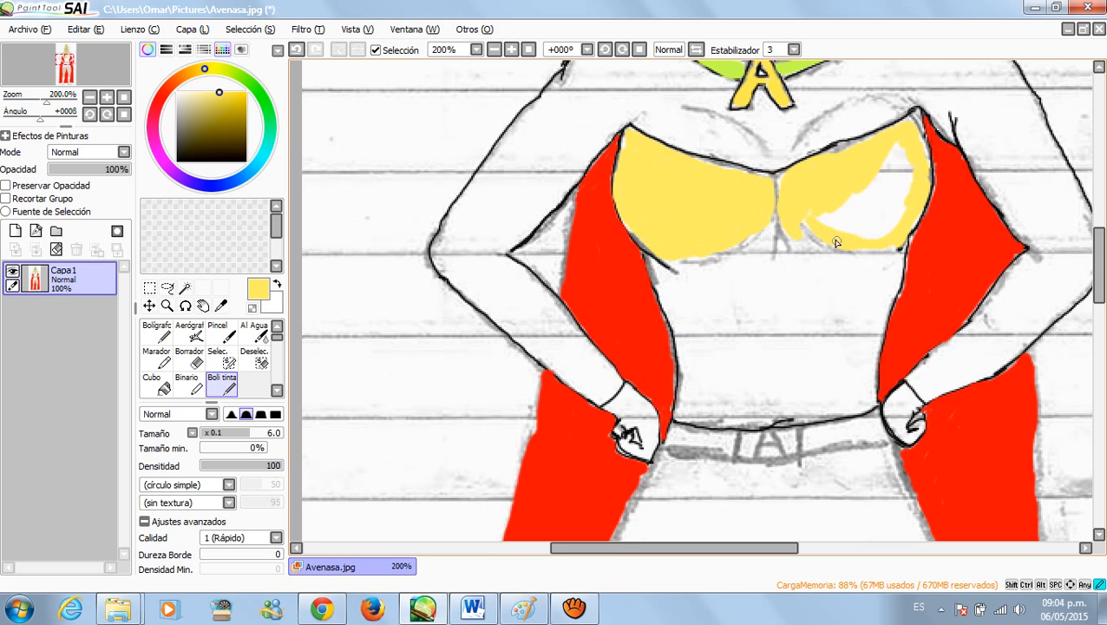
mouse_move(873, 236)
left_mouse_down()
mouse_move(806, 214)
mouse_move(840, 230)
mouse_move(827, 214)
mouse_move(853, 225)
mouse_move(849, 205)
mouse_move(856, 234)
mouse_move(858, 196)
mouse_move(865, 230)
mouse_move(880, 185)
mouse_move(860, 242)
mouse_move(907, 204)
mouse_move(872, 226)
mouse_move(906, 185)
mouse_move(891, 213)
mouse_move(904, 156)
left_mouse_up()
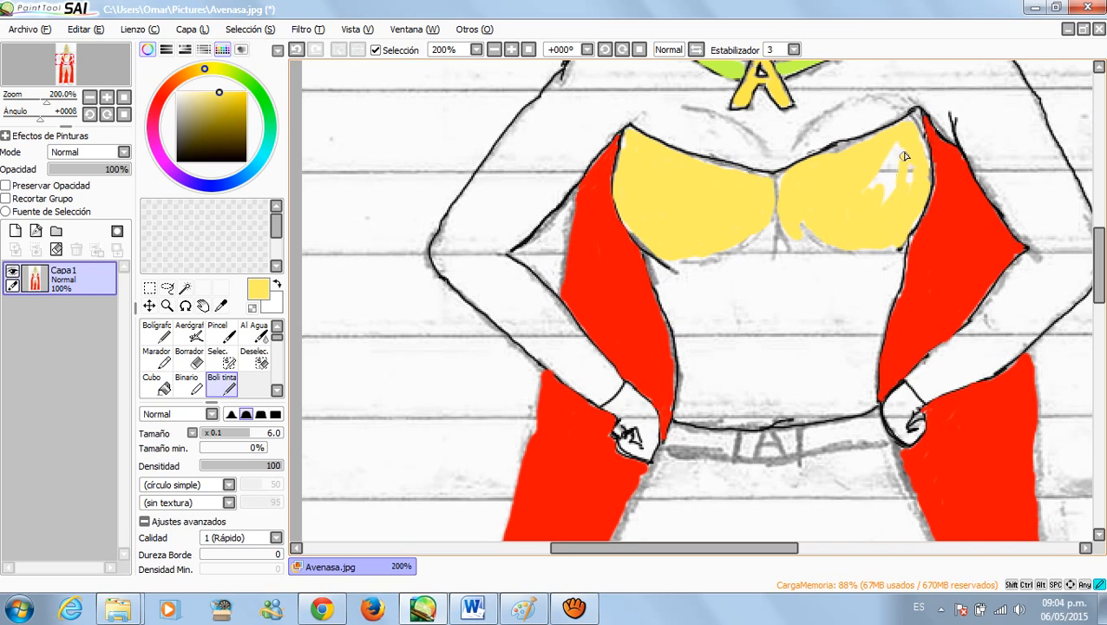
mouse_move(908, 199)
left_mouse_down()
mouse_move(899, 146)
mouse_move(881, 186)
left_mouse_up()
Step: Choose a paler yellow and spray the costume's midriff between bust and waistline with the Airbrush at size 10
left_click(210, 90)
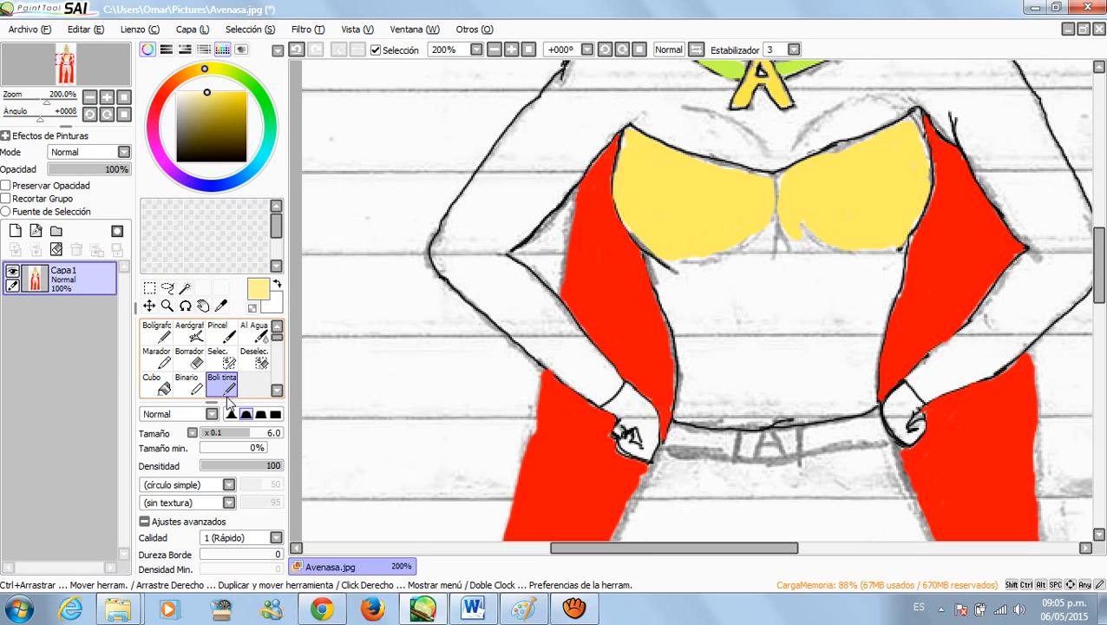
left_click(206, 341)
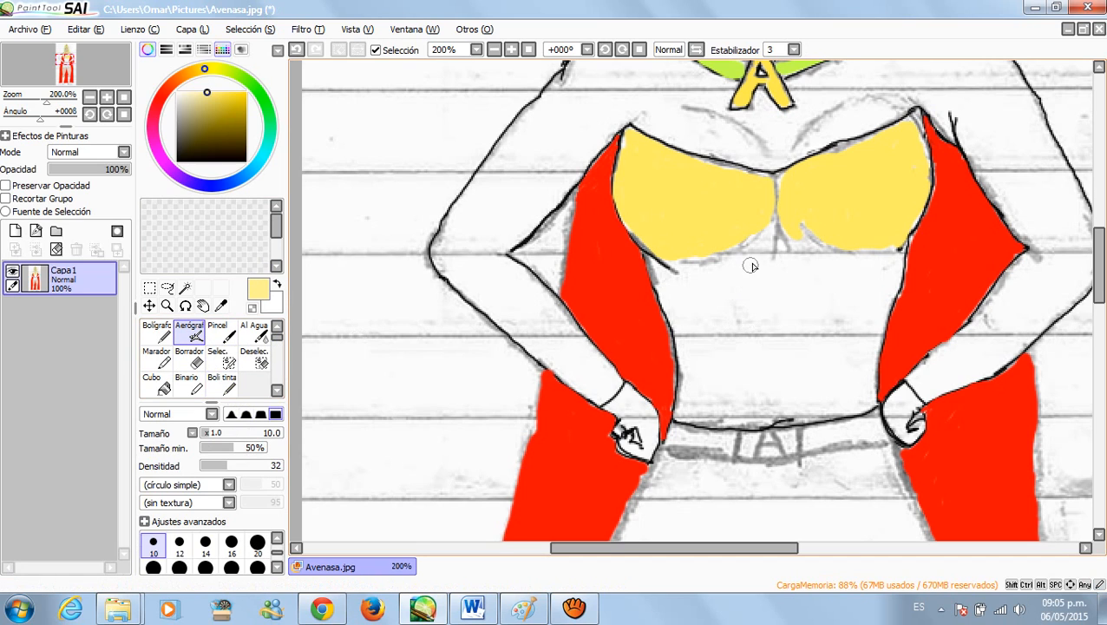
mouse_move(765, 241)
left_mouse_down()
mouse_move(740, 270)
mouse_move(738, 260)
mouse_move(720, 270)
left_mouse_up()
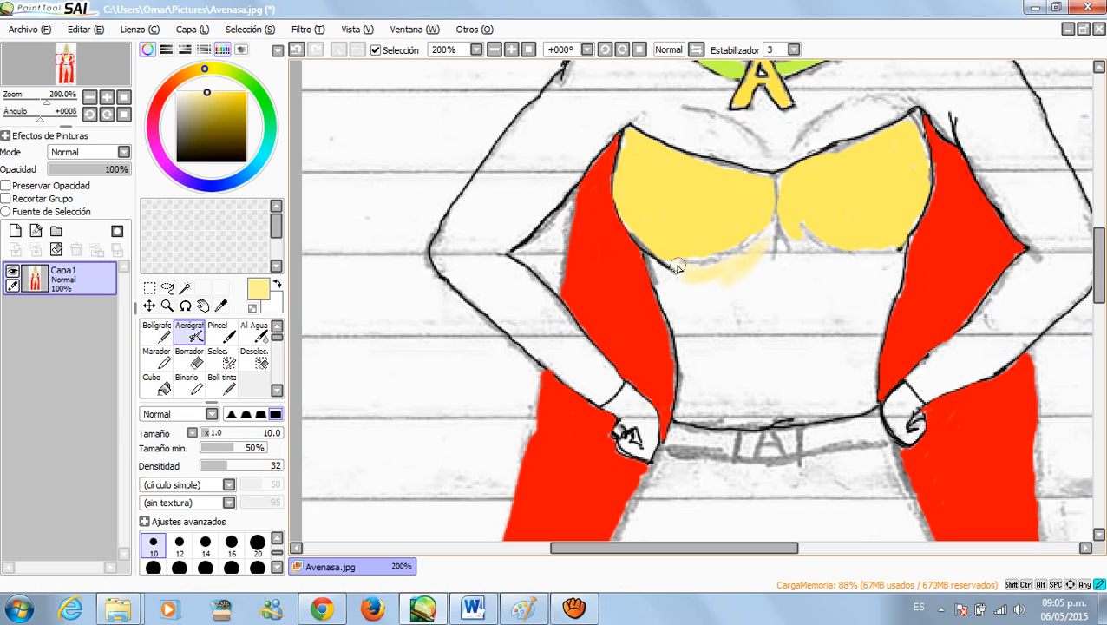
mouse_move(671, 277)
left_mouse_down()
mouse_move(708, 322)
mouse_move(706, 274)
mouse_move(715, 309)
mouse_move(766, 265)
mouse_move(734, 318)
mouse_move(721, 293)
mouse_move(689, 305)
mouse_move(695, 343)
mouse_move(677, 294)
mouse_move(710, 375)
mouse_move(701, 330)
mouse_move(749, 307)
mouse_move(710, 399)
mouse_move(719, 316)
mouse_move(700, 389)
mouse_move(690, 327)
mouse_move(730, 366)
mouse_move(719, 412)
mouse_move(762, 331)
mouse_move(753, 404)
left_mouse_up()
left_click_drag(728, 295, 780, 328)
mouse_move(750, 417)
left_mouse_down()
mouse_move(723, 410)
mouse_move(691, 379)
mouse_move(702, 375)
mouse_move(699, 336)
mouse_move(795, 400)
mouse_move(764, 408)
mouse_move(859, 406)
left_mouse_up()
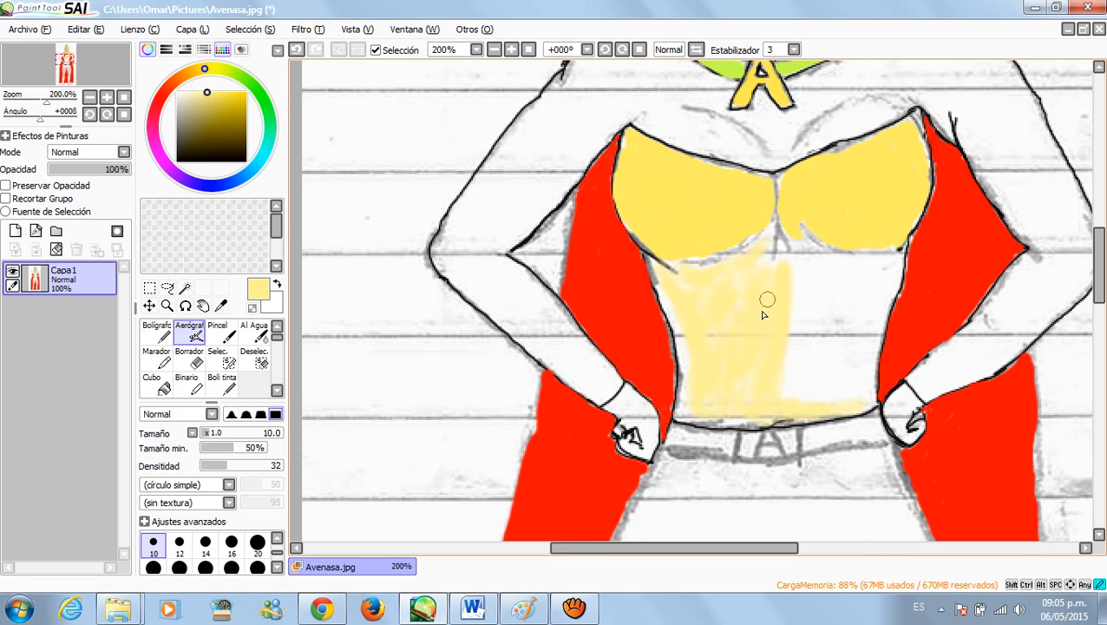
mouse_move(752, 319)
left_mouse_down()
mouse_move(807, 273)
mouse_move(781, 379)
mouse_move(806, 349)
mouse_move(800, 384)
mouse_move(798, 356)
mouse_move(806, 392)
left_mouse_up()
mouse_move(867, 347)
left_mouse_down()
mouse_move(861, 305)
mouse_move(876, 268)
mouse_move(871, 340)
left_mouse_up()
left_click_drag(891, 271, 845, 354)
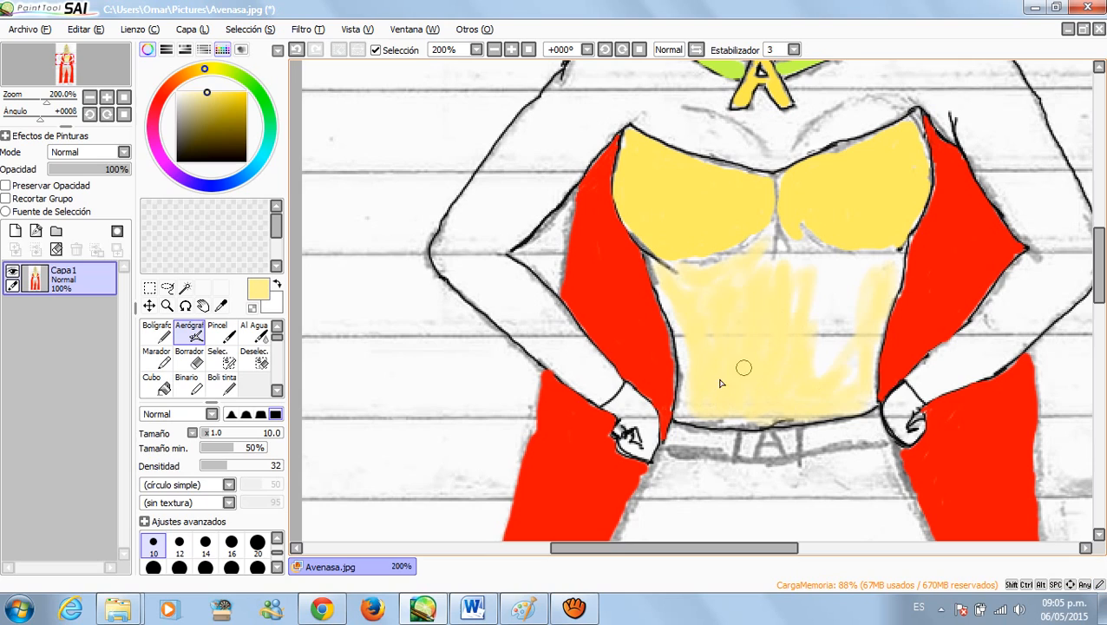
Step: Even out the midriff's pale yellow with the Airbrush at size 20, keeping the hard brush edge, and blend the area under the right cup
left_click(266, 544)
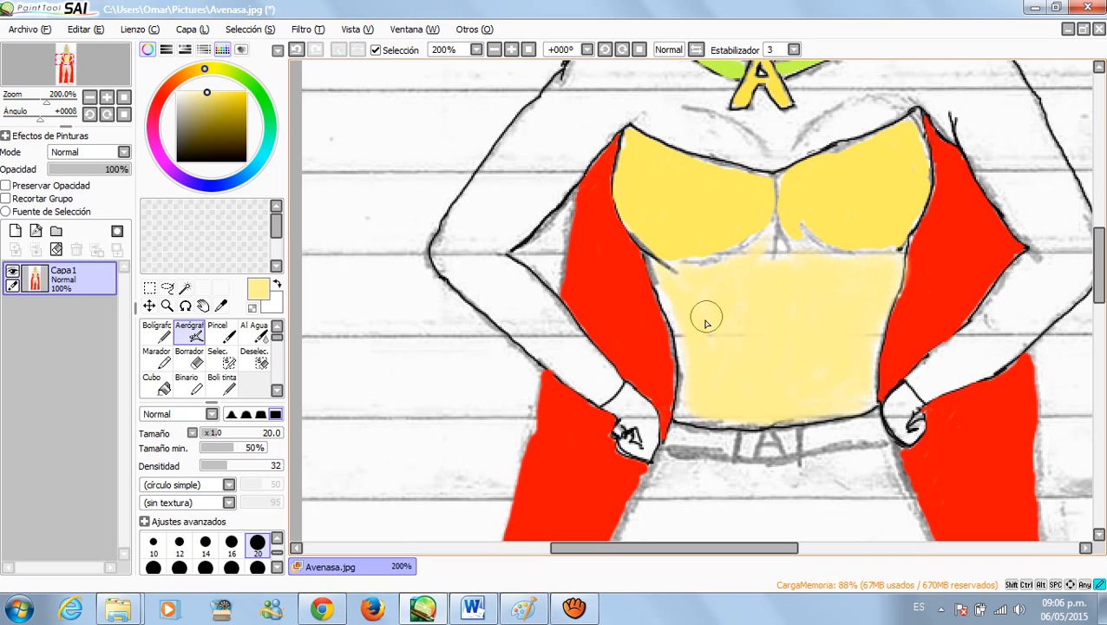
mouse_move(695, 321)
left_mouse_down()
mouse_move(693, 399)
mouse_move(713, 376)
left_mouse_up()
left_click(230, 414)
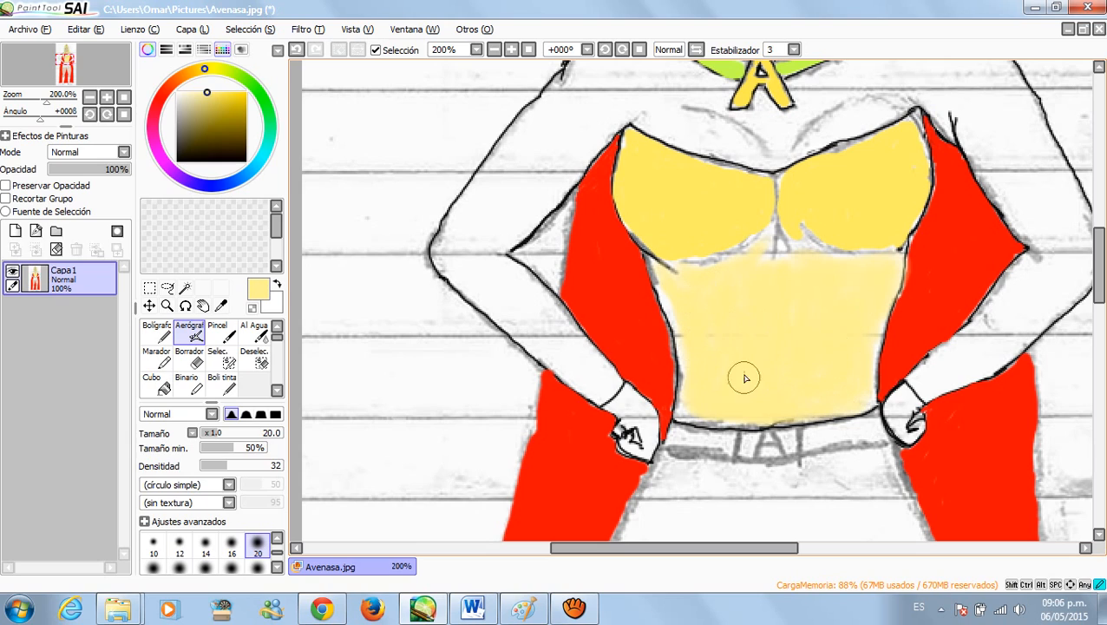
left_click(246, 414)
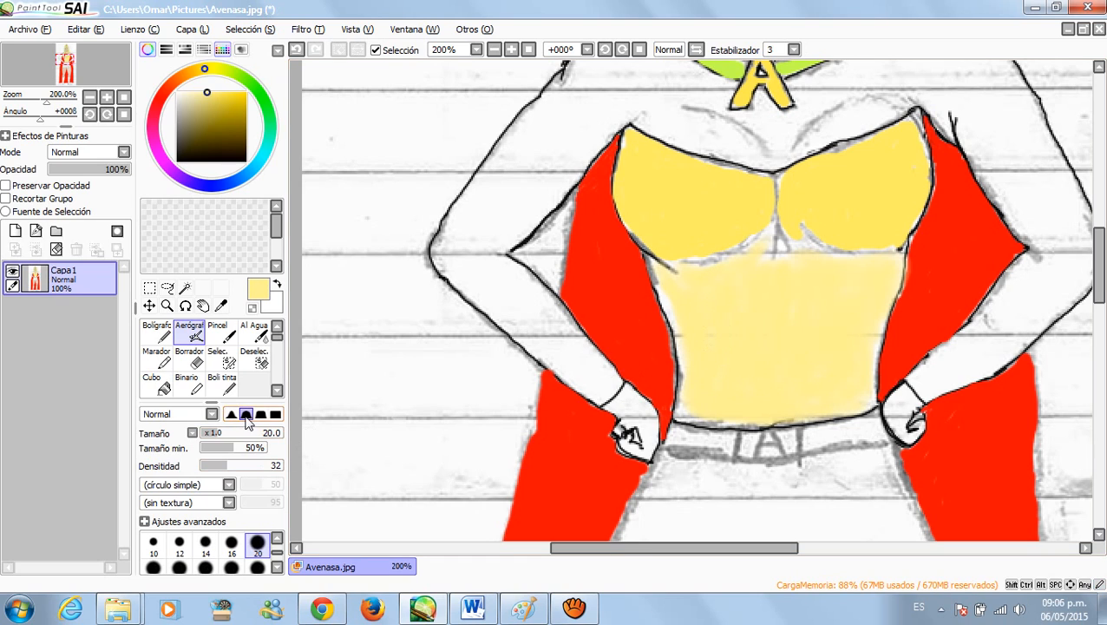
left_click(275, 414)
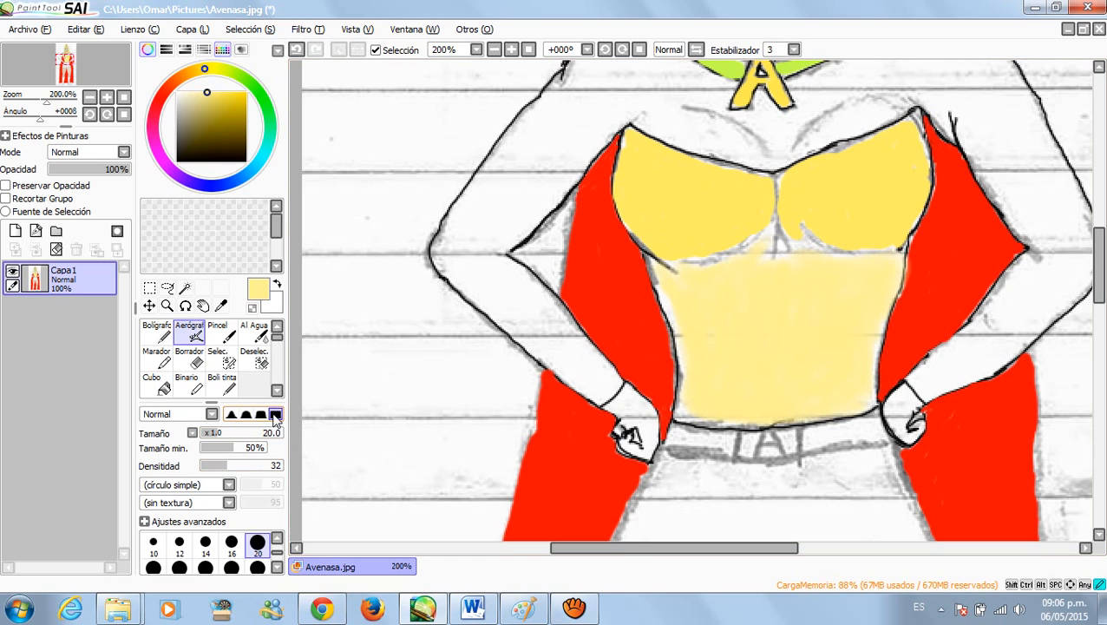
left_click_drag(795, 252, 805, 250)
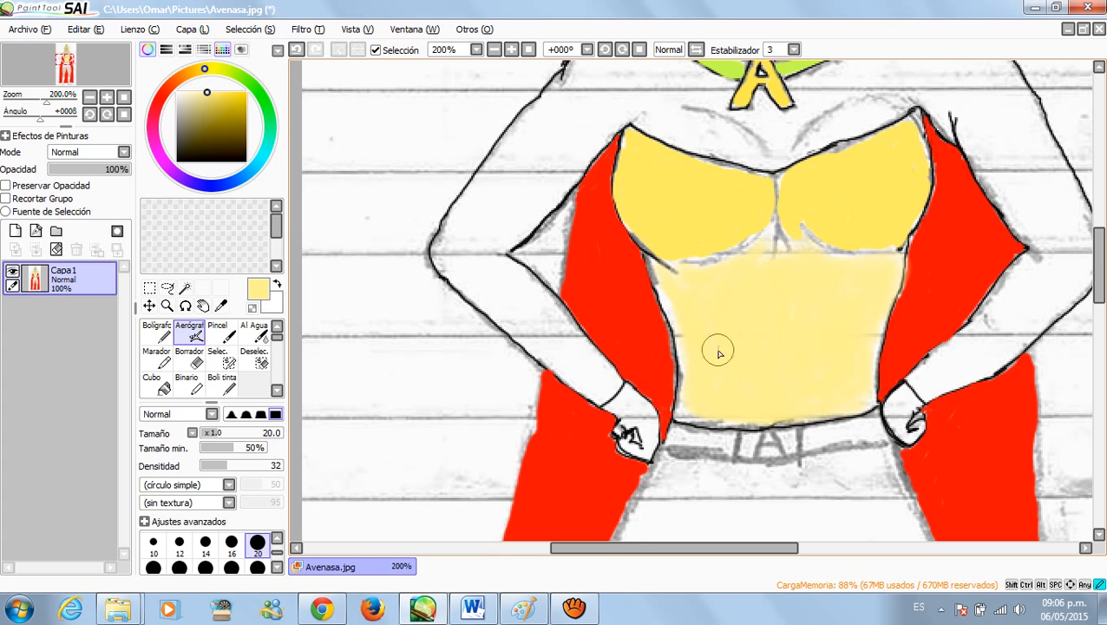
Step: Choose a light blue and fill the shorts from belt to leg hems with the size 20 Airbrush, using the second brush edge shape
mouse_move(1099, 293)
left_mouse_down()
mouse_move(1099, 339)
mouse_move(1099, 235)
mouse_move(1099, 314)
left_mouse_up()
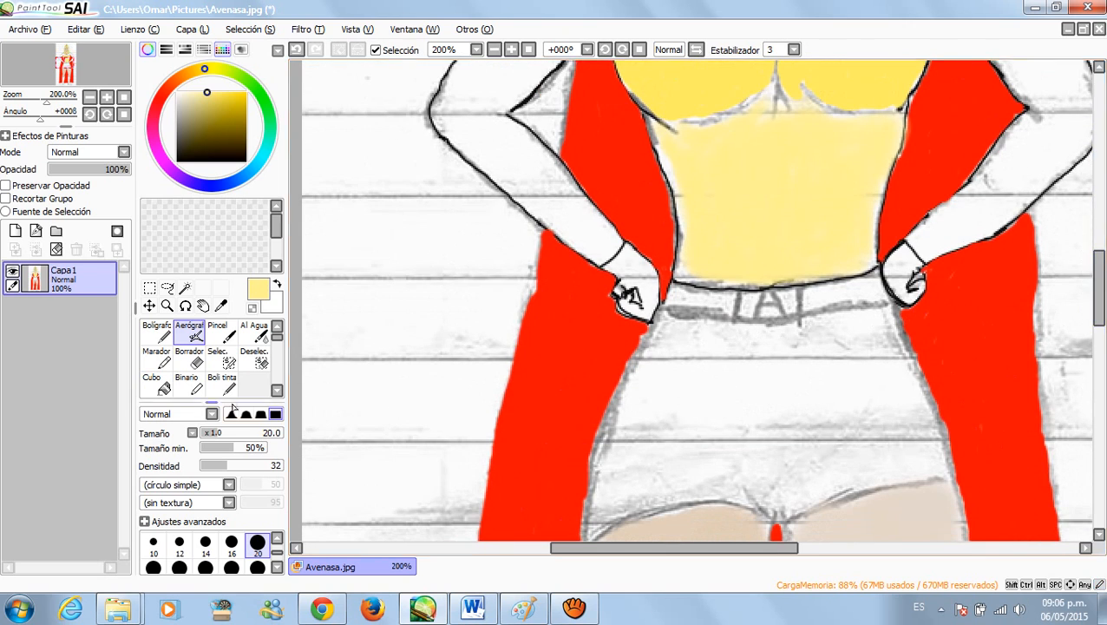
mouse_move(213, 183)
left_mouse_down()
mouse_move(247, 190)
mouse_move(242, 199)
left_mouse_up()
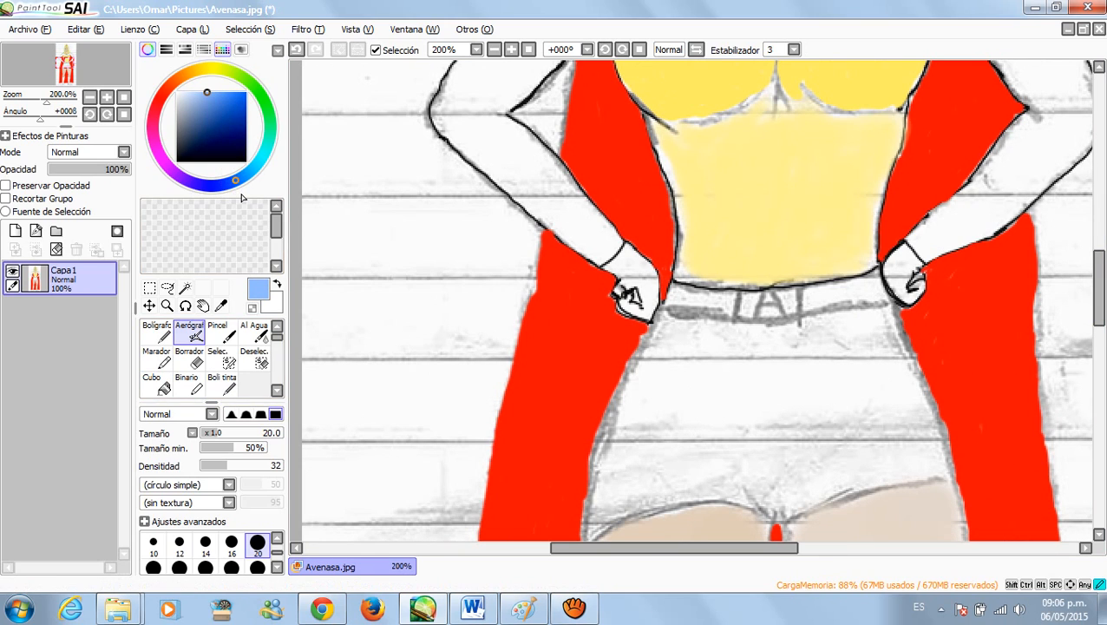
mouse_move(752, 374)
left_mouse_down()
mouse_move(689, 362)
mouse_move(778, 361)
mouse_move(682, 367)
mouse_move(693, 363)
mouse_move(647, 397)
left_mouse_up()
left_click(246, 414)
mouse_move(730, 365)
left_mouse_down()
mouse_move(697, 376)
mouse_move(707, 415)
mouse_move(650, 472)
mouse_move(638, 464)
mouse_move(662, 462)
mouse_move(690, 485)
mouse_move(678, 489)
mouse_move(721, 480)
mouse_move(763, 502)
mouse_move(759, 472)
mouse_move(758, 481)
mouse_move(682, 482)
mouse_move(691, 487)
mouse_move(598, 519)
mouse_move(632, 469)
mouse_move(621, 456)
mouse_move(599, 502)
mouse_move(662, 381)
mouse_move(647, 384)
mouse_move(658, 452)
mouse_move(651, 382)
mouse_move(647, 409)
mouse_move(692, 346)
mouse_move(664, 328)
mouse_move(739, 347)
mouse_move(808, 337)
mouse_move(704, 341)
mouse_move(764, 343)
mouse_move(769, 323)
mouse_move(712, 376)
mouse_move(816, 353)
mouse_move(854, 321)
mouse_move(828, 329)
mouse_move(873, 324)
mouse_move(819, 384)
mouse_move(724, 428)
mouse_move(714, 458)
mouse_move(786, 425)
mouse_move(707, 427)
mouse_move(799, 390)
mouse_move(756, 470)
mouse_move(787, 383)
mouse_move(727, 451)
mouse_move(833, 386)
mouse_move(757, 477)
mouse_move(796, 496)
mouse_move(806, 458)
mouse_move(884, 462)
mouse_move(836, 487)
mouse_move(938, 469)
left_mouse_up()
mouse_move(896, 448)
left_mouse_down()
mouse_move(832, 456)
mouse_move(855, 427)
mouse_move(916, 441)
mouse_move(861, 391)
mouse_move(869, 445)
mouse_move(840, 399)
mouse_move(833, 449)
mouse_move(856, 361)
mouse_move(887, 424)
mouse_move(862, 364)
mouse_move(896, 400)
mouse_move(898, 421)
mouse_move(871, 347)
mouse_move(922, 441)
mouse_move(849, 369)
left_mouse_up()
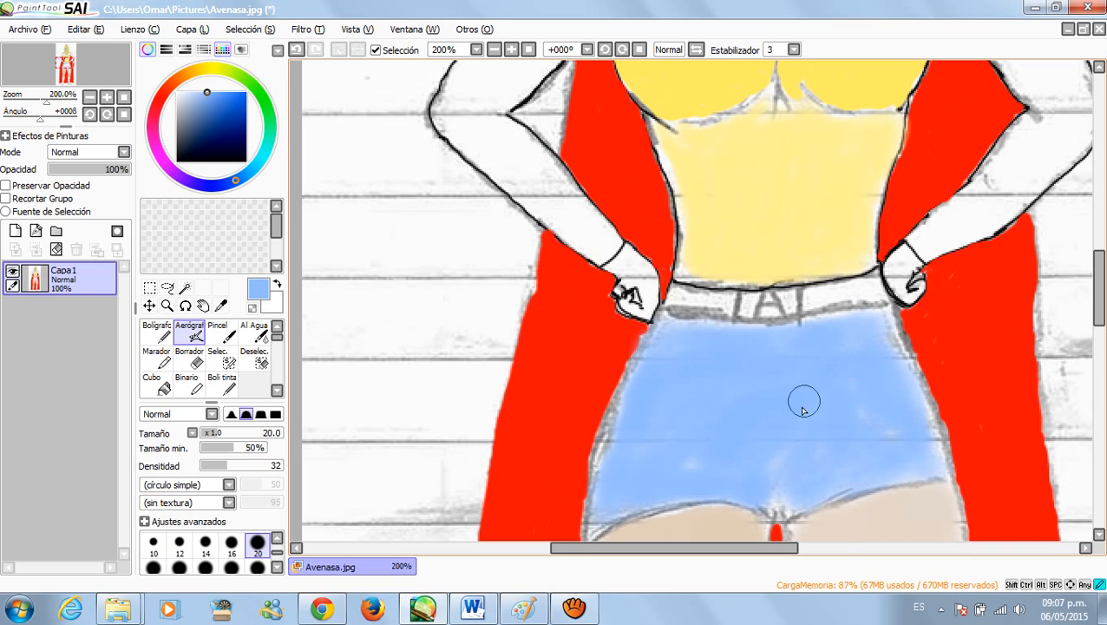
Step: Choose a light purple and paint the belt on both sides of the A buckle with the Brush at size 6
scroll(843, 472, "down", 3)
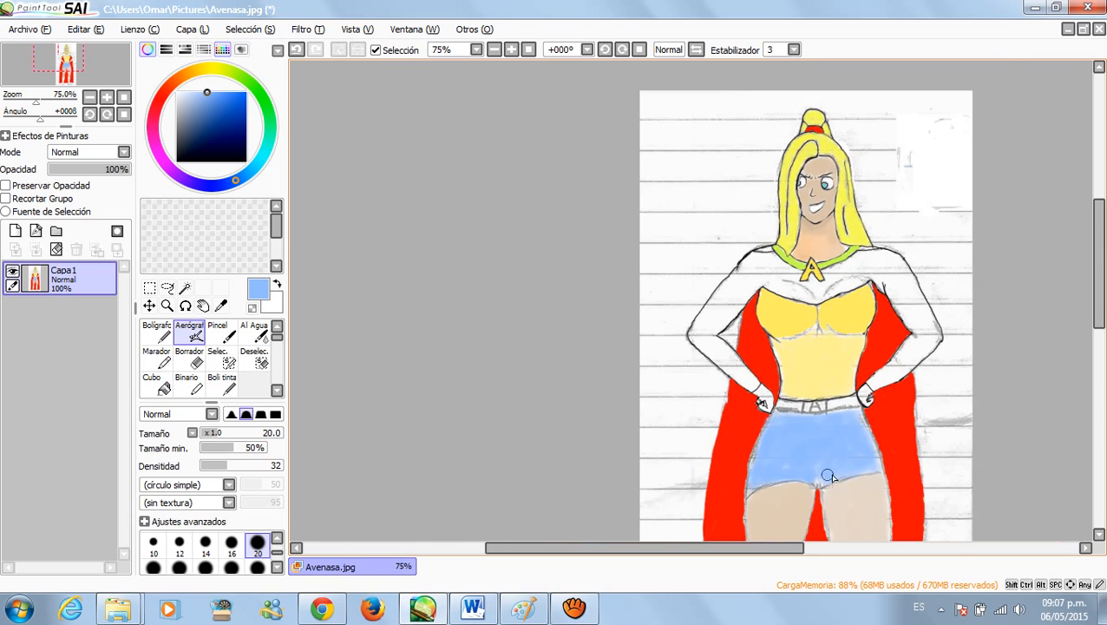
scroll(846, 477, "up", 1)
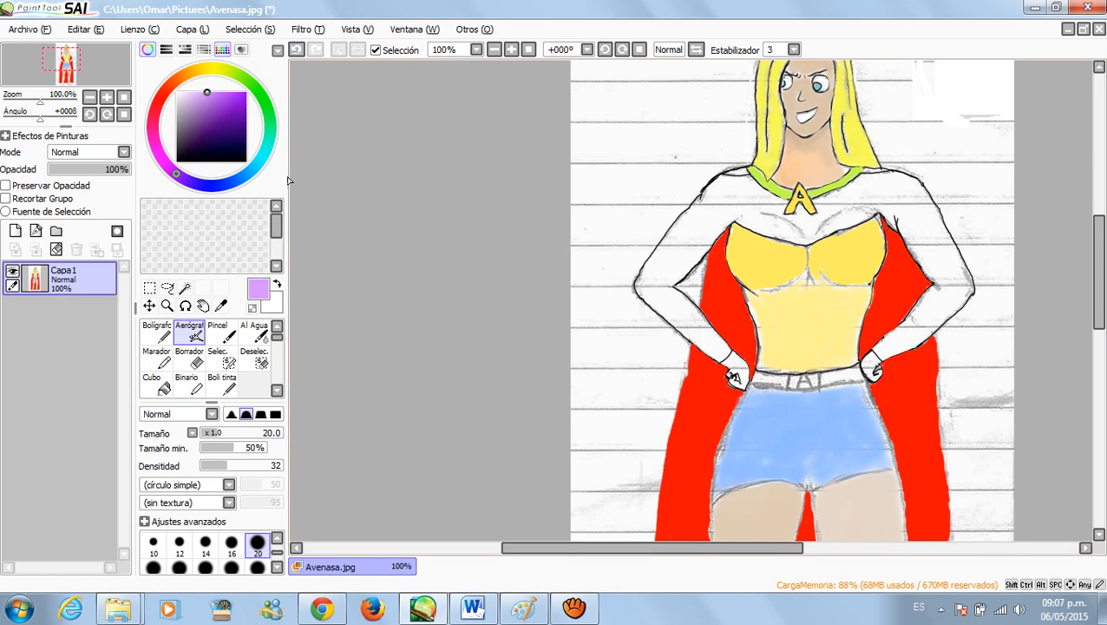
scroll(878, 369, "up", 2)
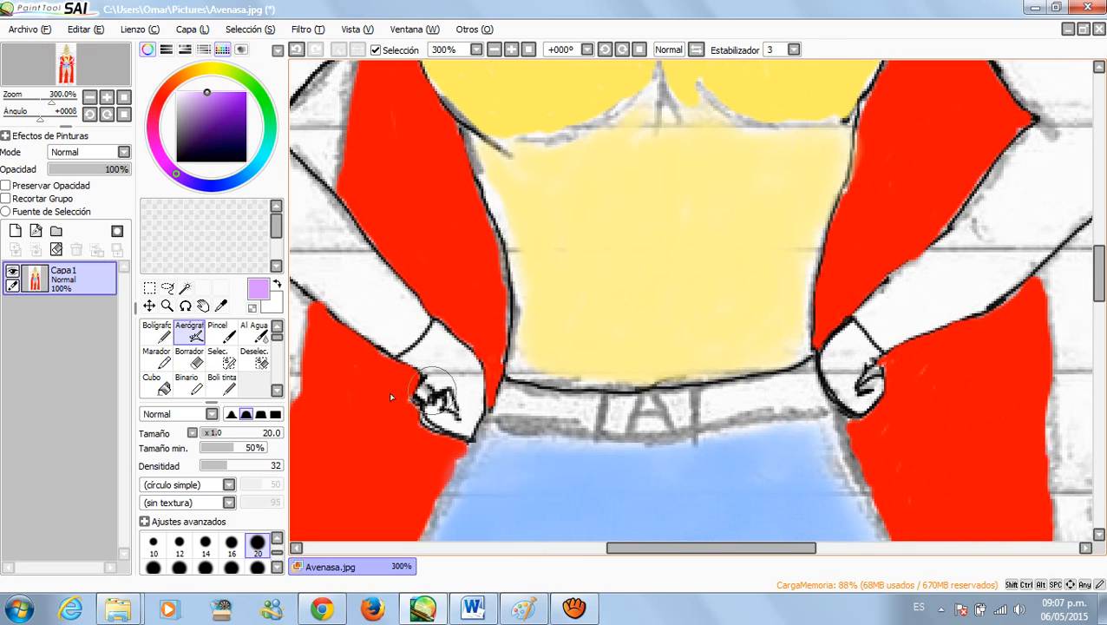
left_click(224, 334)
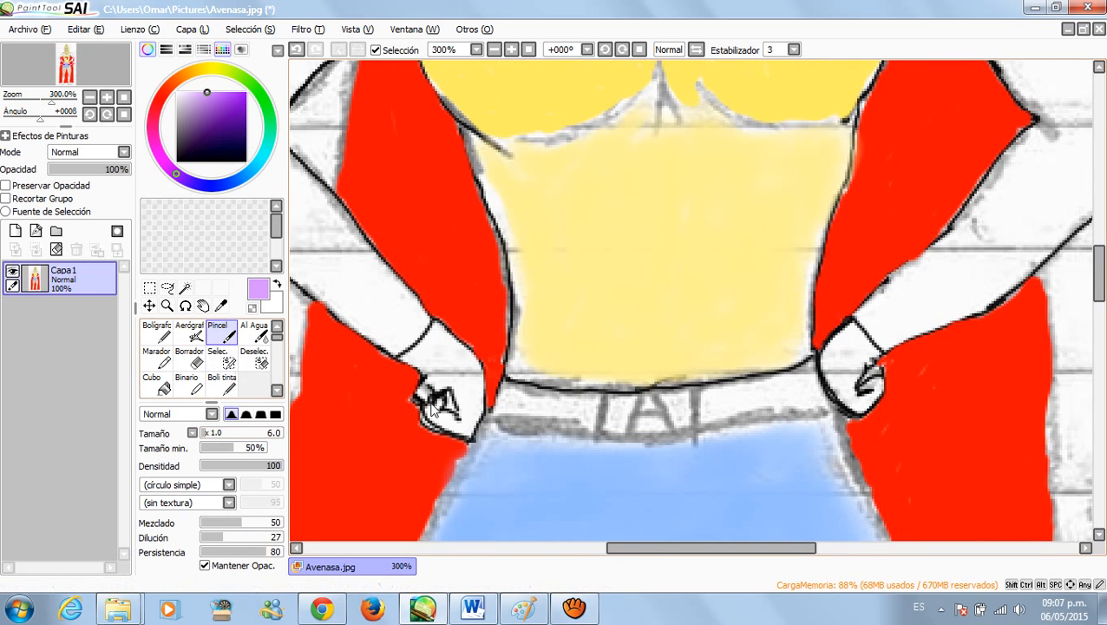
mouse_move(790, 397)
left_mouse_down()
mouse_move(740, 404)
mouse_move(801, 382)
left_mouse_up()
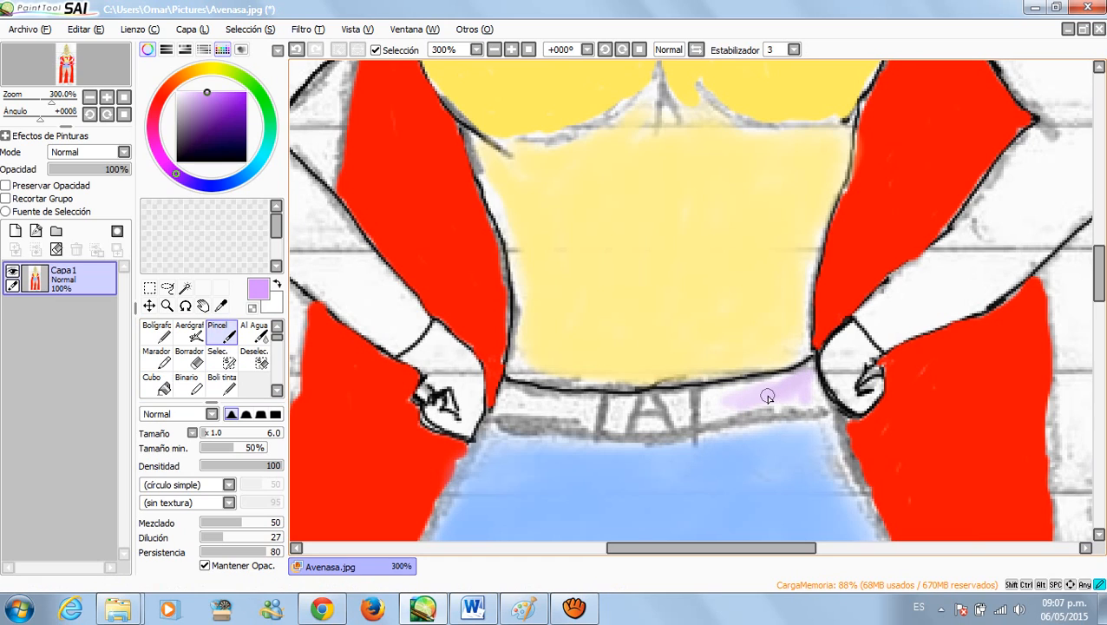
mouse_move(810, 400)
left_mouse_down()
mouse_move(722, 417)
mouse_move(752, 399)
mouse_move(707, 415)
mouse_move(789, 382)
mouse_move(710, 406)
mouse_move(755, 392)
left_mouse_up()
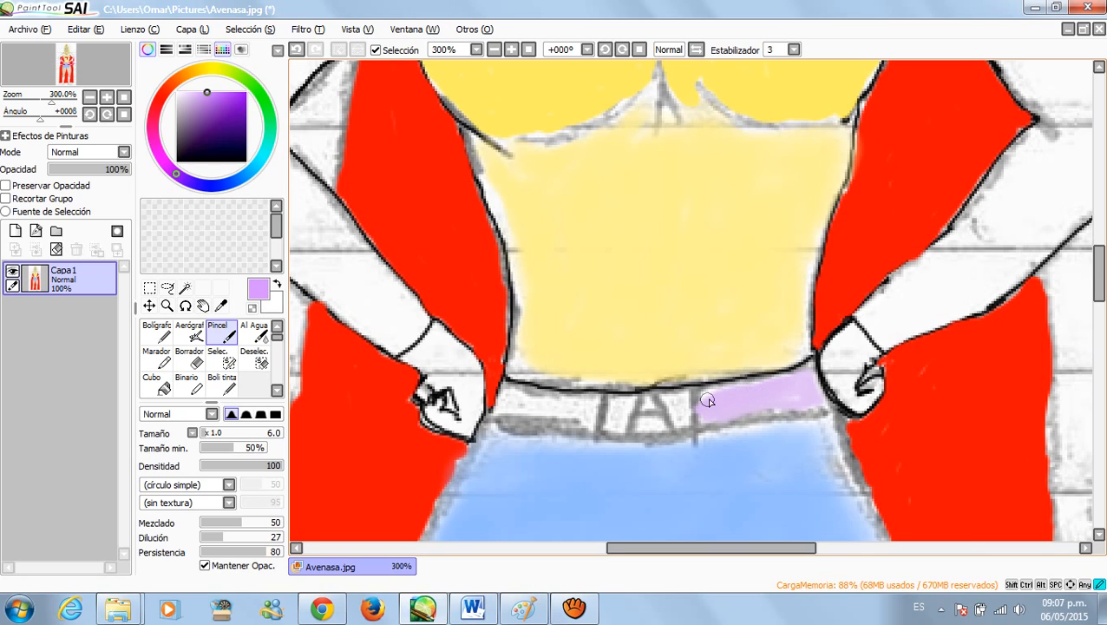
left_click_drag(704, 419, 748, 394)
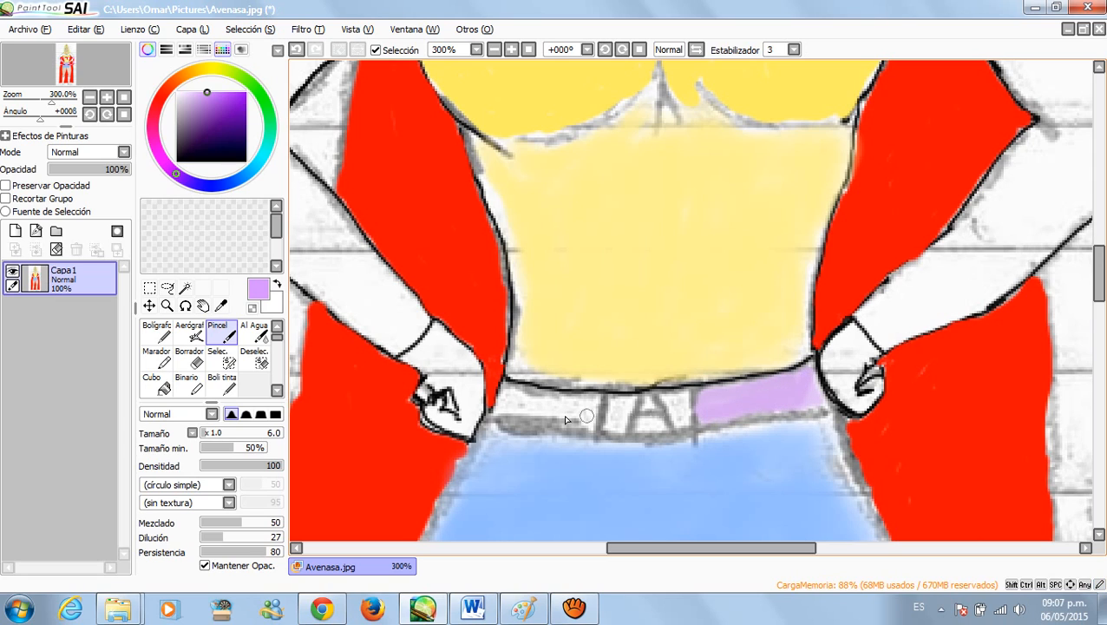
mouse_move(538, 411)
left_mouse_down()
mouse_move(573, 406)
mouse_move(593, 420)
left_mouse_up()
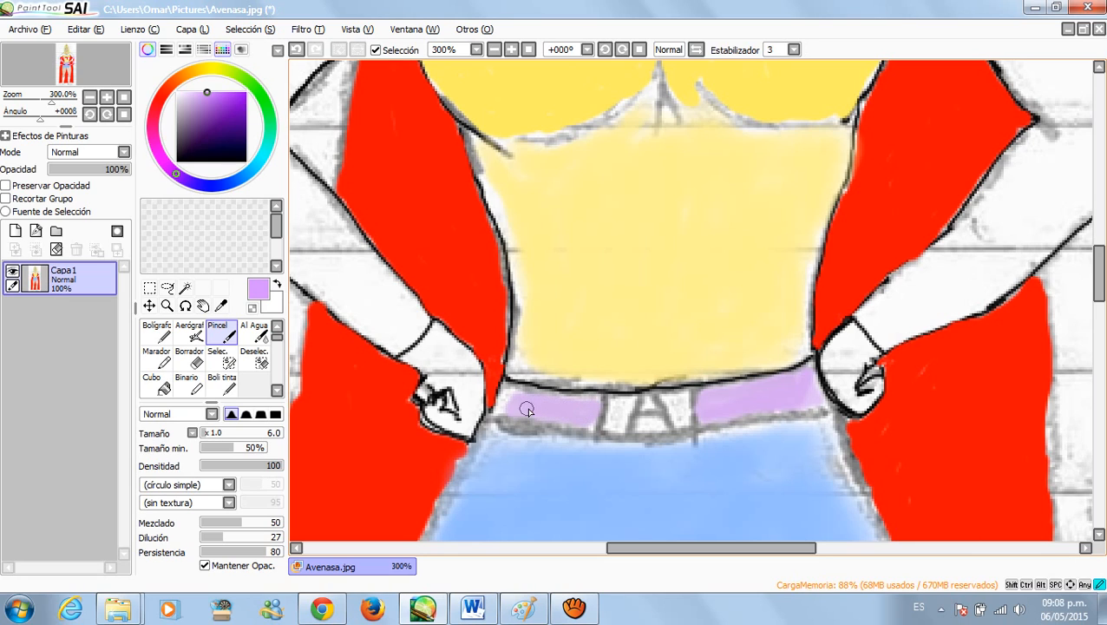
Step: Examine the painted belt and the rest of the figure for areas that are still uncoloured
scroll(508, 392, "down", 5)
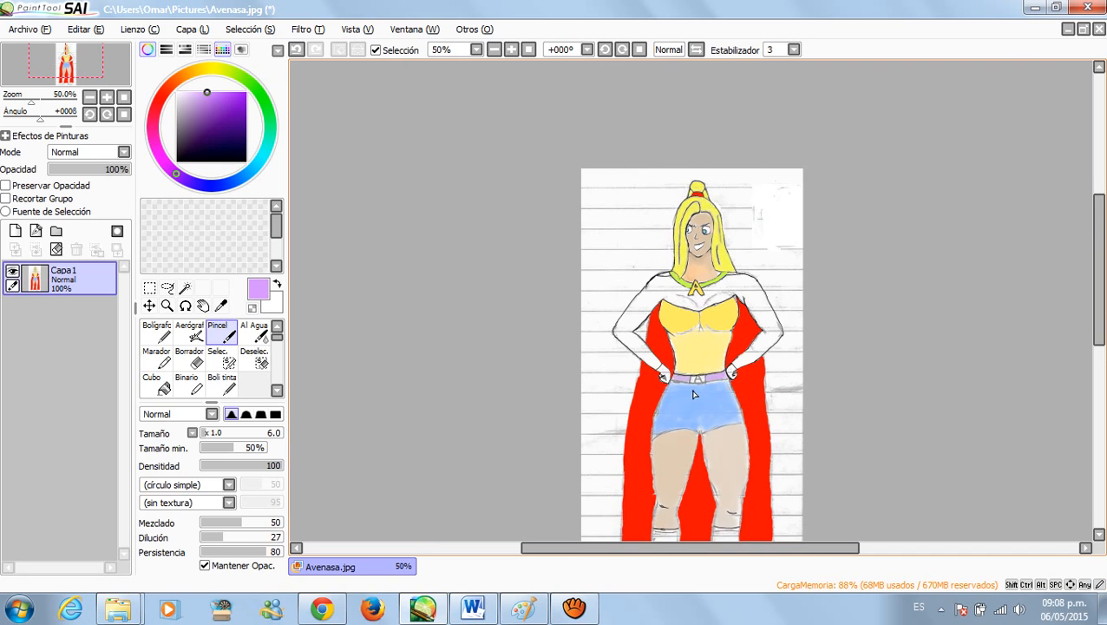
scroll(697, 396, "up", 4)
scroll(705, 396, "down", 4)
scroll(704, 408, "up", 4)
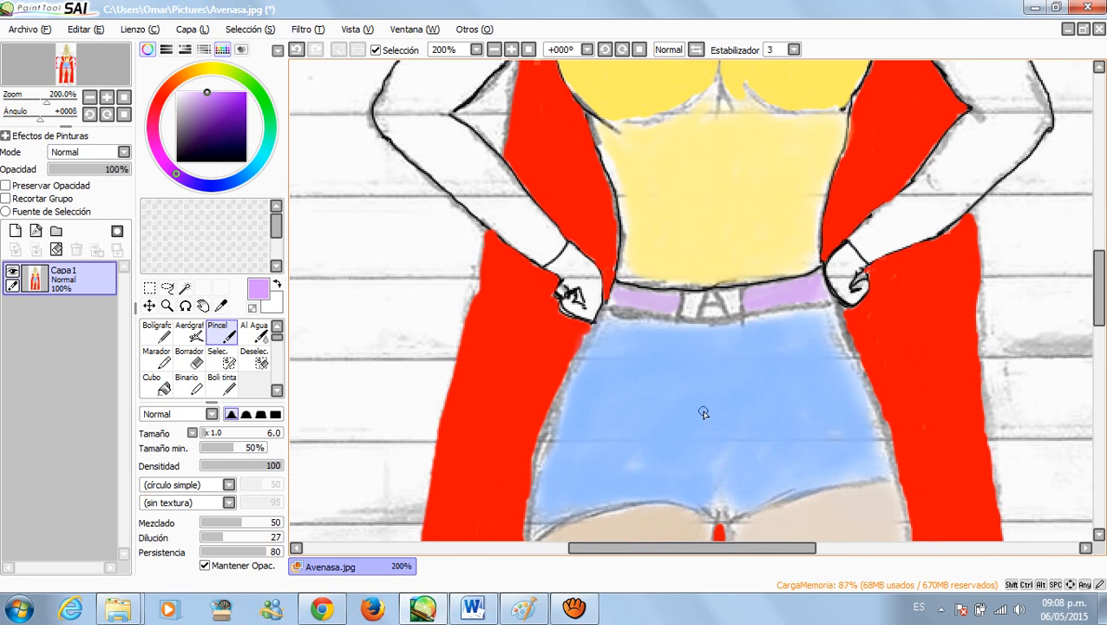
scroll(709, 411, "down", 4)
scroll(738, 368, "up", 1)
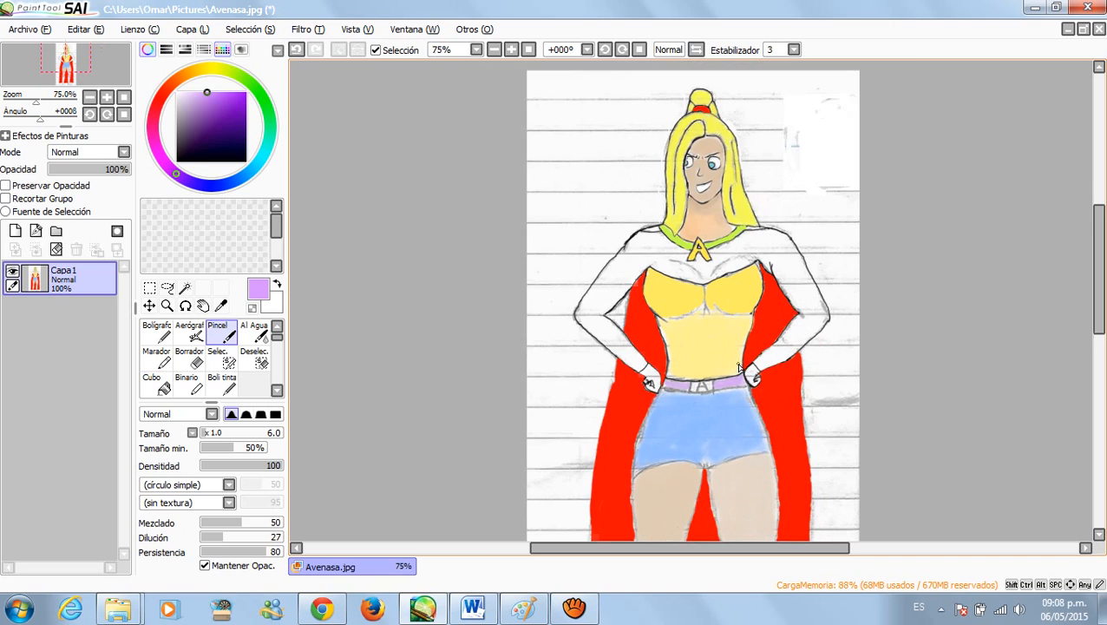
scroll(744, 379, "up", 2)
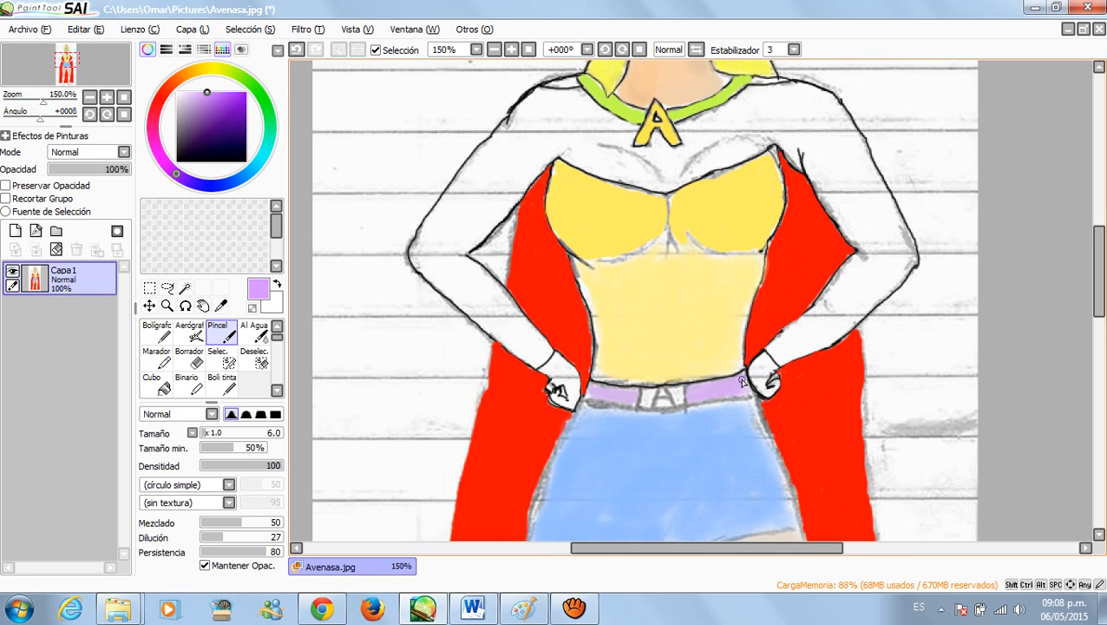
scroll(742, 380, "down", 1)
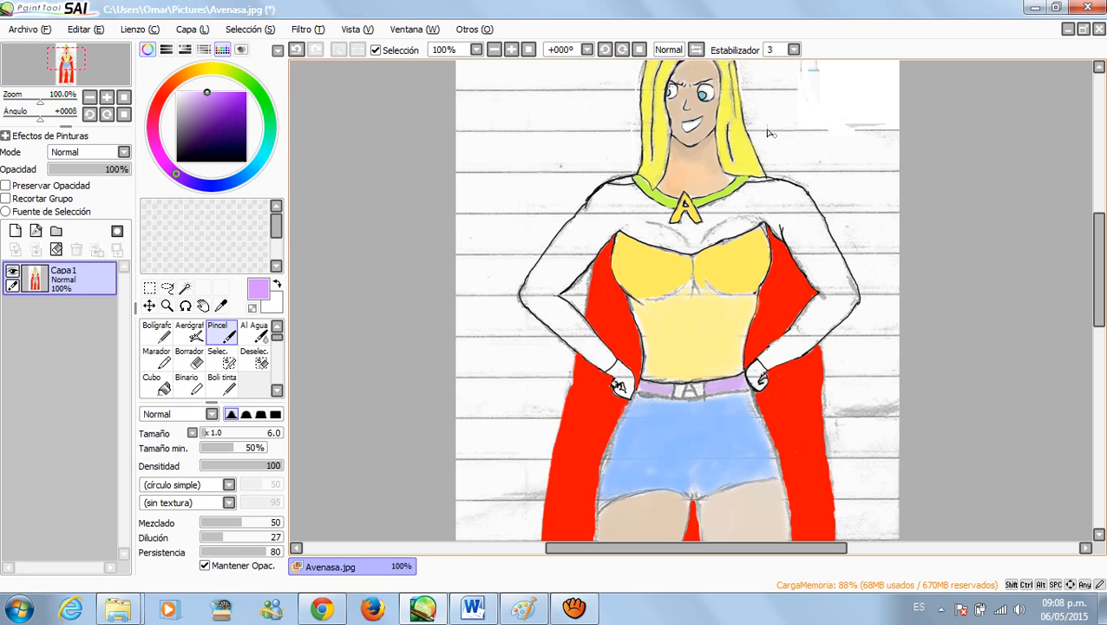
scroll(657, 209, "up", 1)
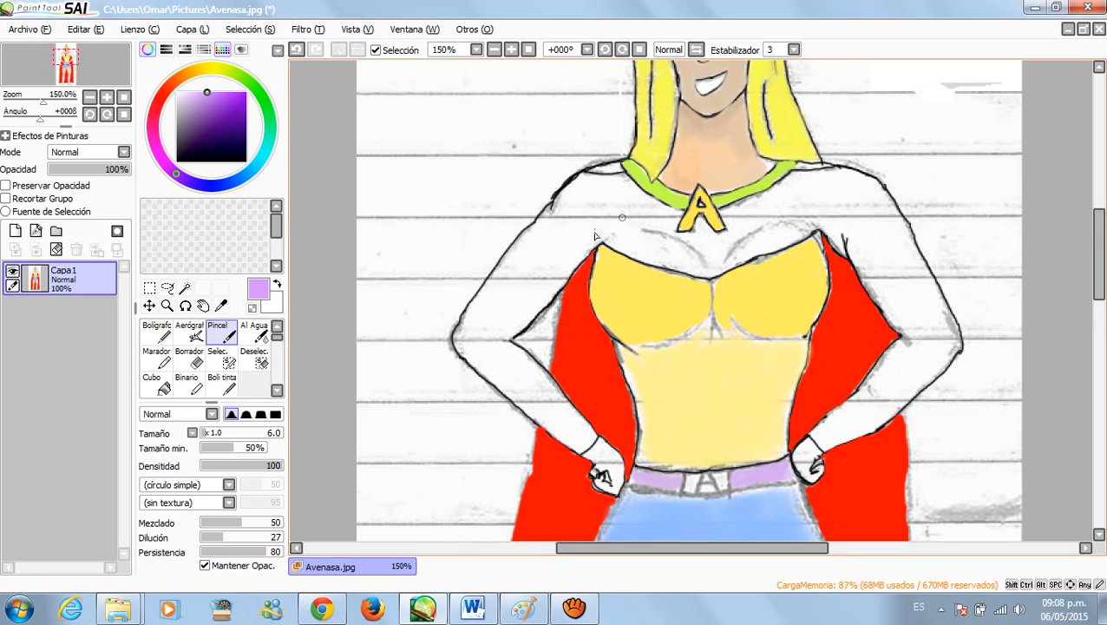
Step: Choose a saturated green and paint the glove on the figure's left-hand side of the picture with the size 6 Brush
left_click(261, 100)
left_click(211, 105)
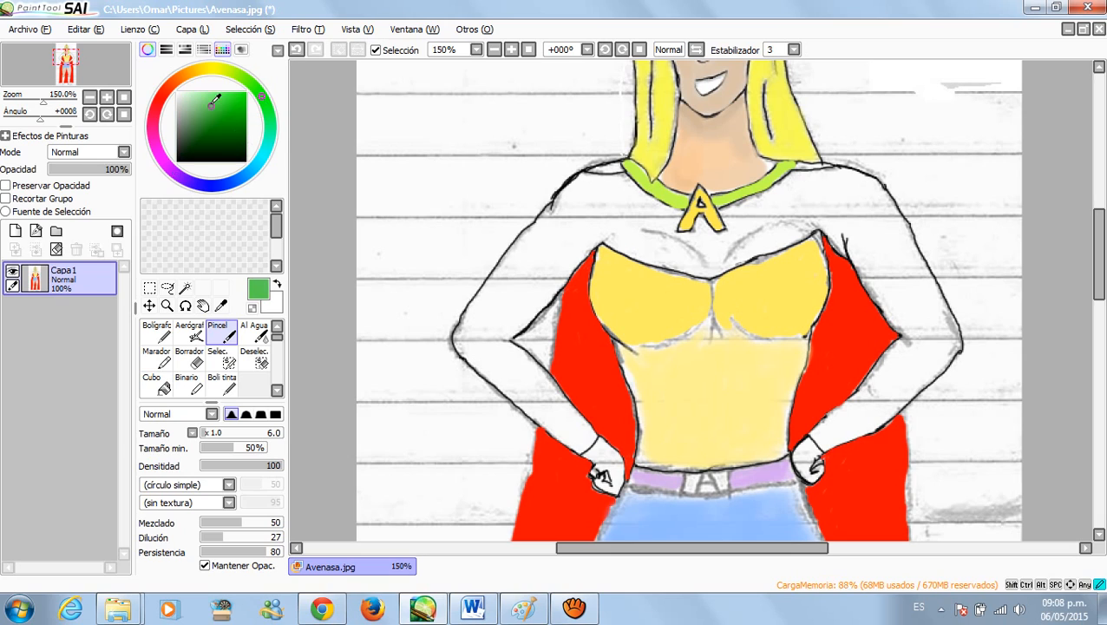
mouse_move(259, 97)
left_mouse_down()
mouse_move(256, 124)
mouse_move(259, 101)
left_mouse_up()
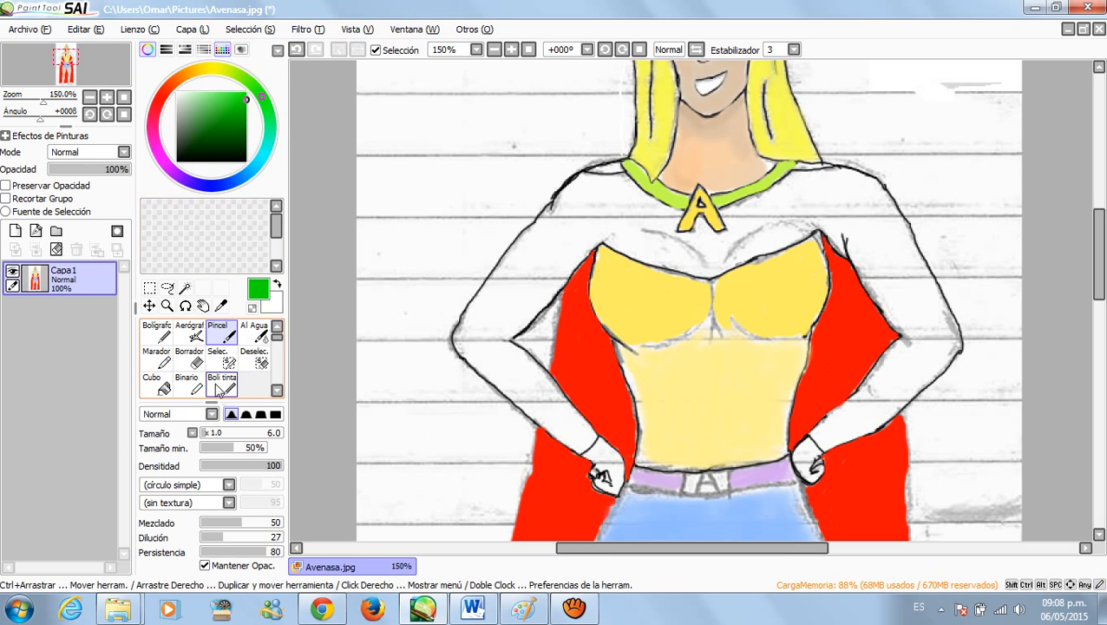
scroll(587, 448, "up", 2)
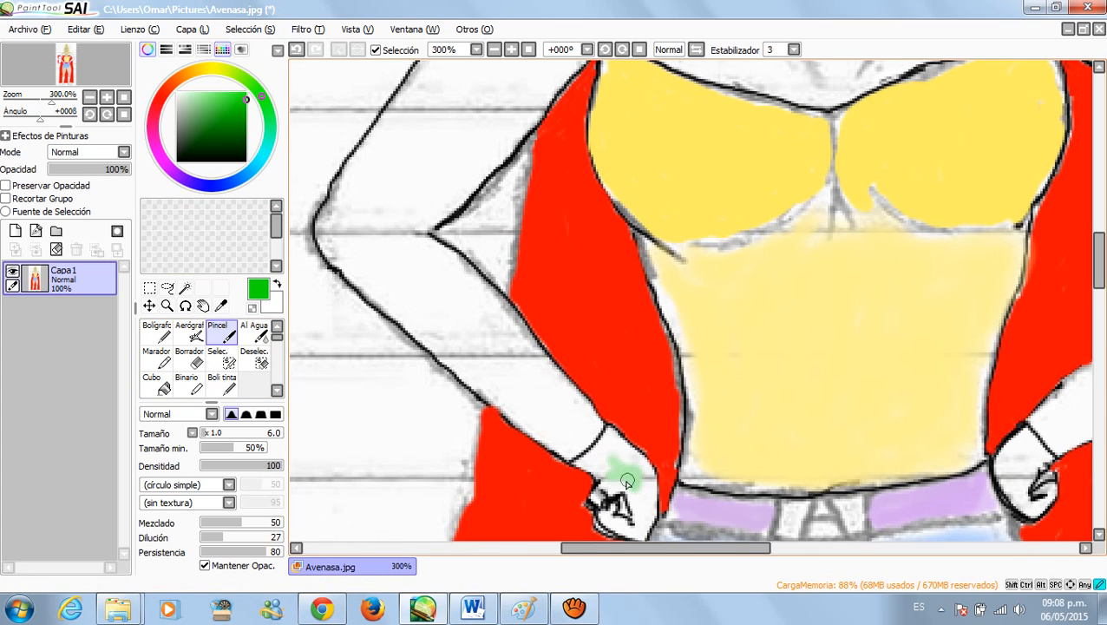
mouse_move(618, 486)
left_mouse_down()
mouse_move(597, 470)
mouse_move(615, 456)
mouse_move(601, 460)
mouse_move(608, 441)
mouse_move(591, 456)
mouse_move(616, 444)
mouse_move(640, 464)
left_mouse_up()
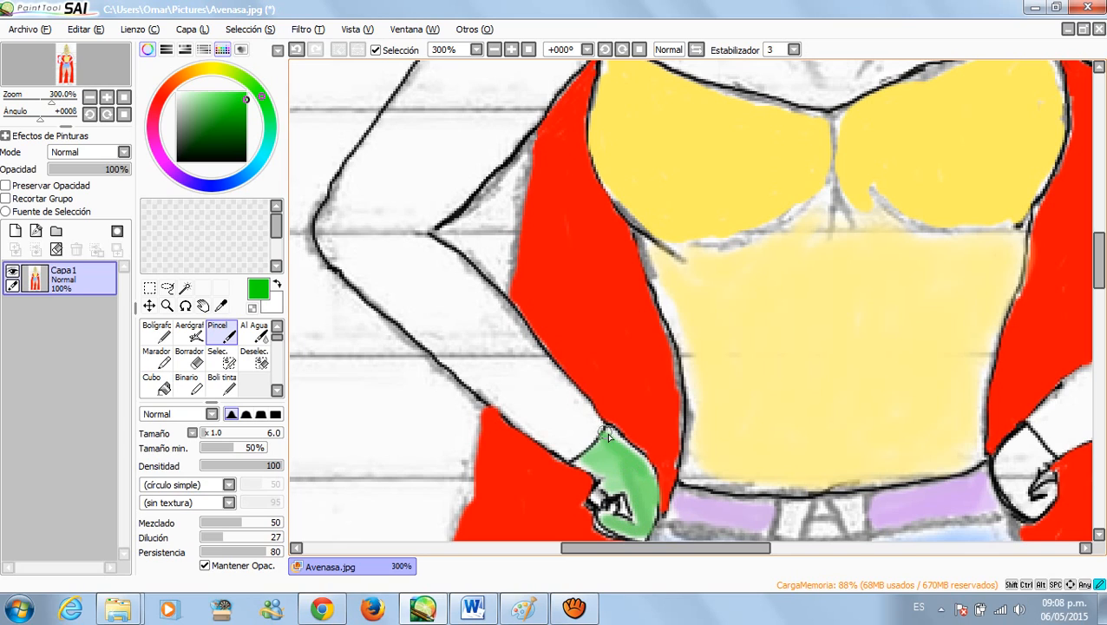
Step: Paint the other glove the same green, undoing a faulty stroke and refilling the hand up to the cuff
left_click_drag(738, 547, 788, 549)
left_click_drag(831, 447, 837, 493)
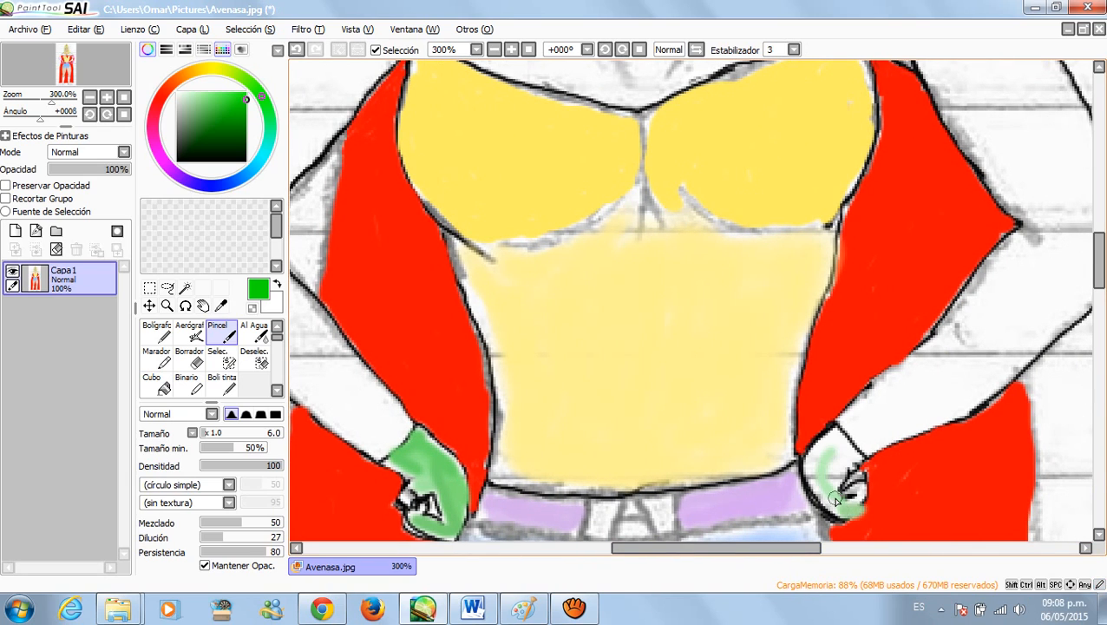
key("ctrl+z")
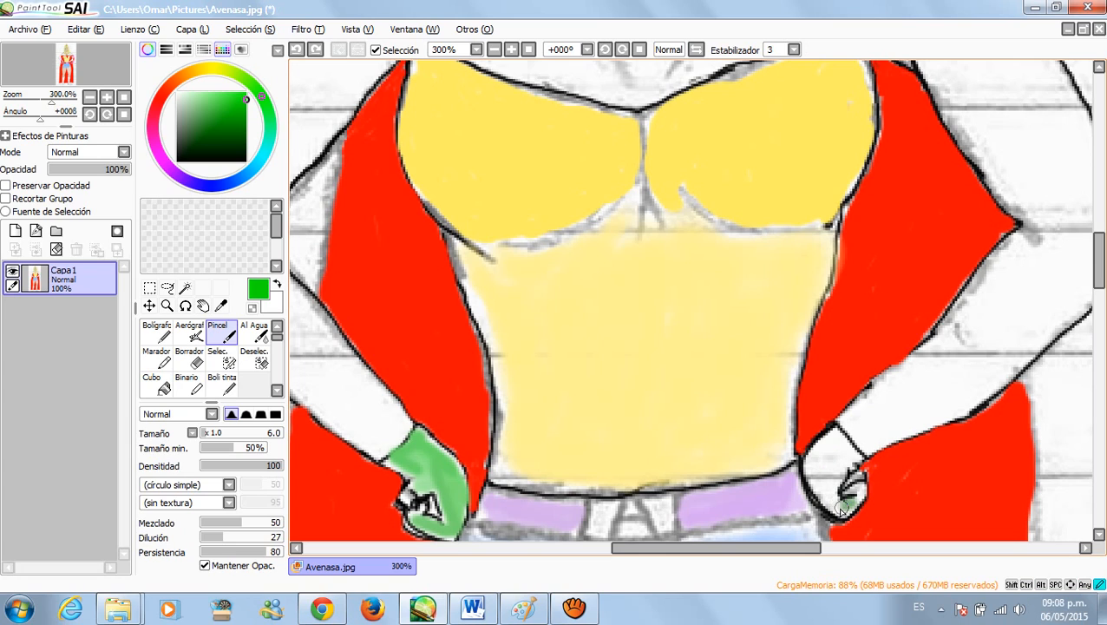
left_click_drag(835, 477, 816, 471)
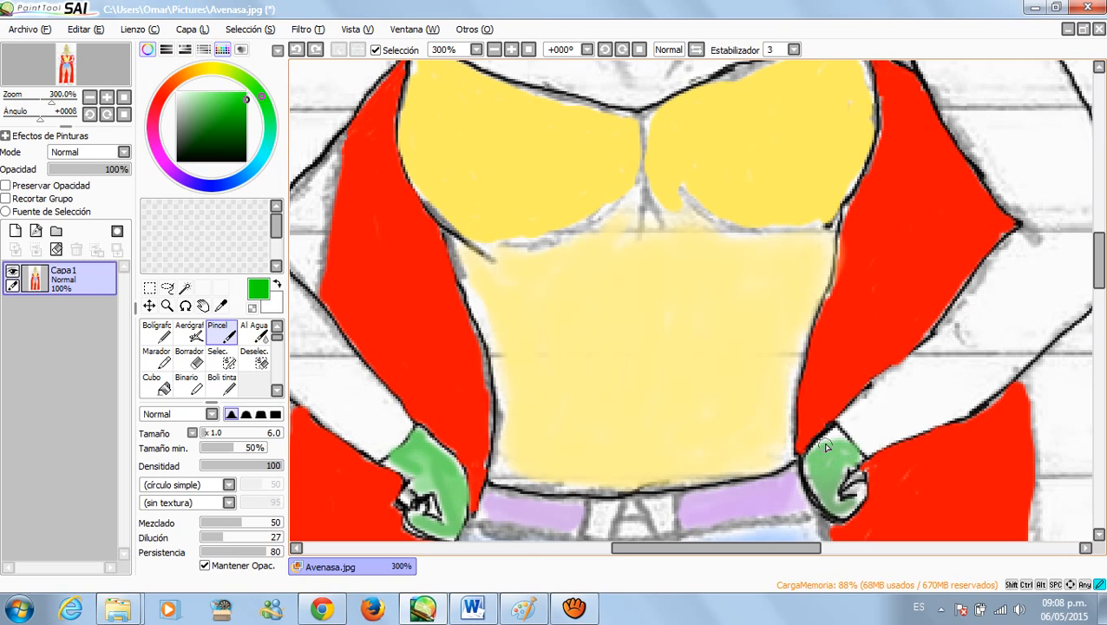
Step: Choose a light orange and fill both boots from below the cuffs to the toes and heels with the size 20 Airbrush
scroll(839, 444, "down", 4)
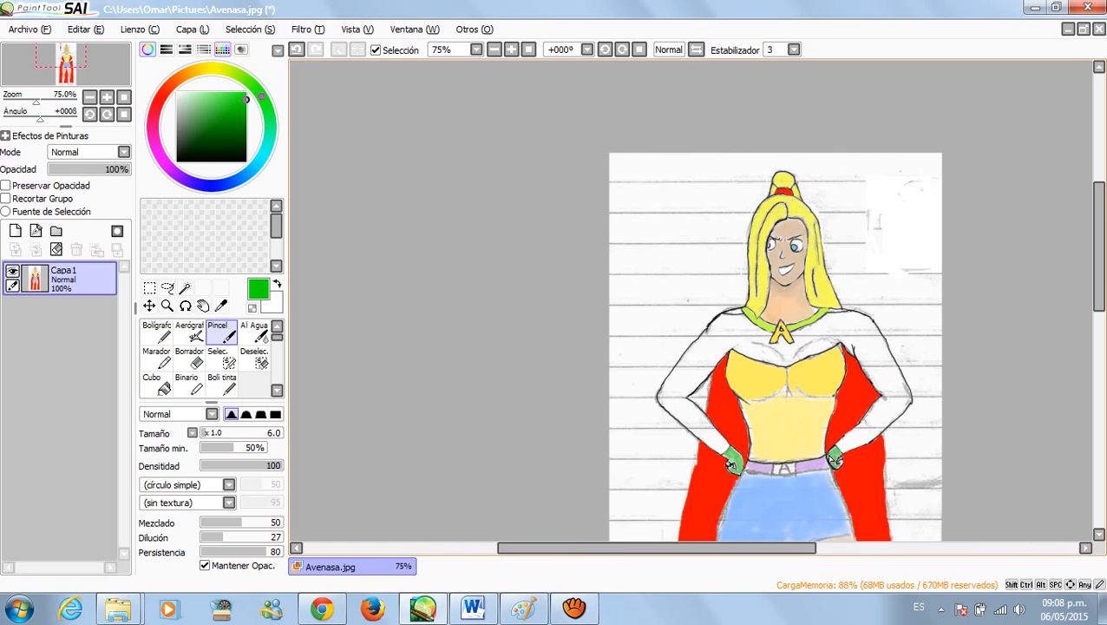
left_click_drag(1098, 274, 1100, 379)
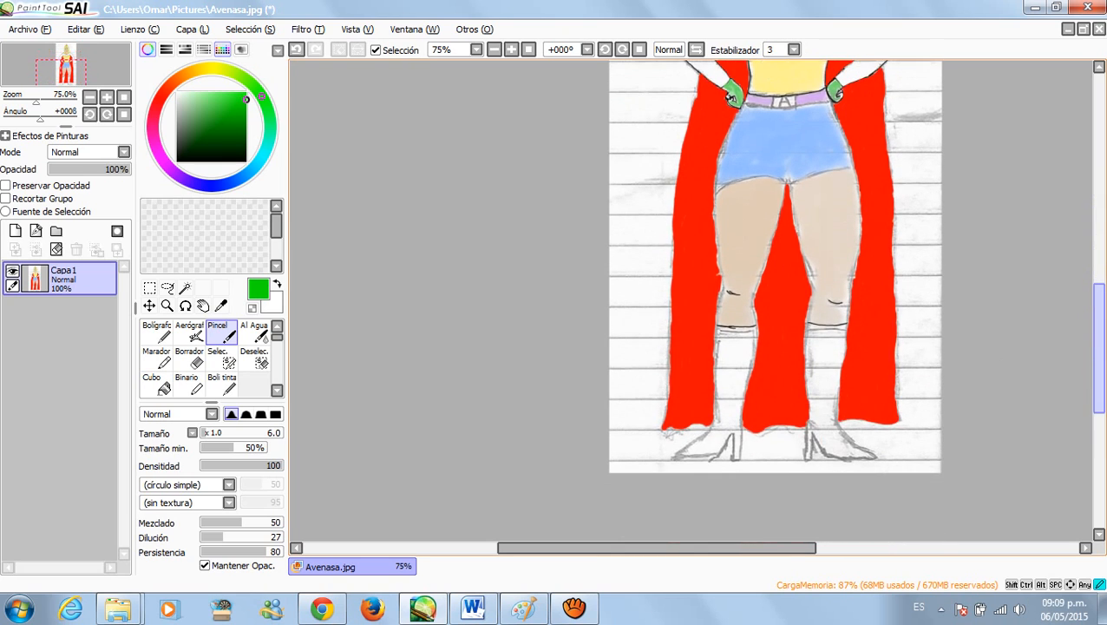
left_click(182, 78)
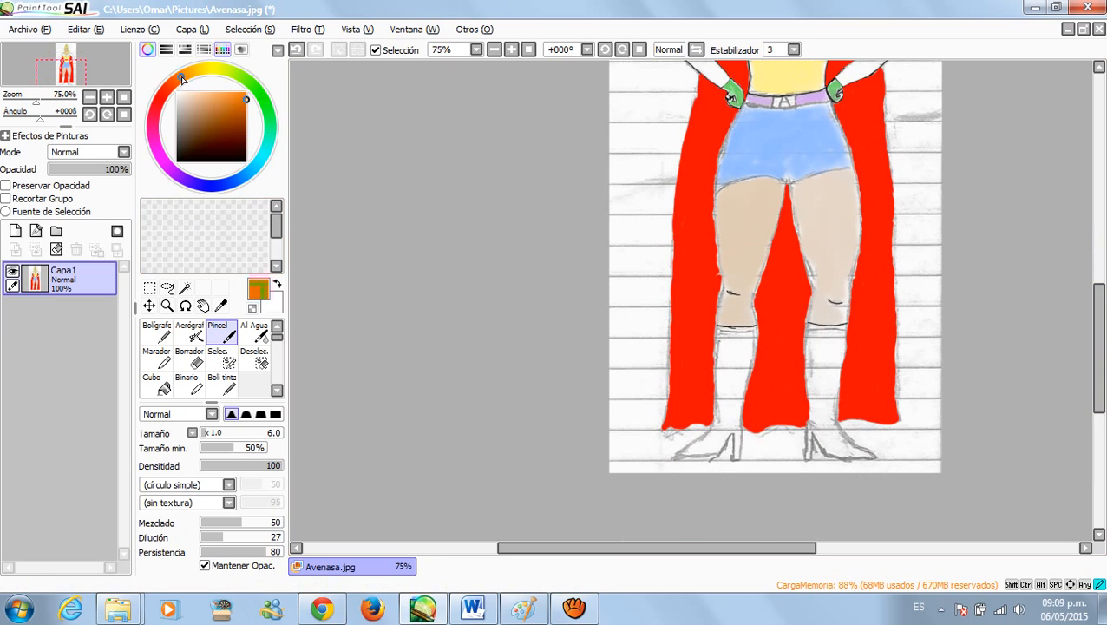
left_click(223, 93)
left_click(190, 333)
scroll(742, 381, "up", 3)
mouse_move(725, 304)
left_mouse_down()
mouse_move(710, 363)
mouse_move(701, 295)
mouse_move(686, 353)
mouse_move(697, 267)
mouse_move(717, 283)
mouse_move(731, 270)
mouse_move(723, 321)
mouse_move(726, 291)
mouse_move(708, 312)
mouse_move(704, 276)
mouse_move(689, 267)
mouse_move(761, 268)
mouse_move(732, 336)
mouse_move(741, 342)
mouse_move(753, 326)
mouse_move(743, 382)
mouse_move(753, 298)
mouse_move(713, 414)
mouse_move(696, 308)
mouse_move(690, 411)
mouse_move(684, 317)
mouse_move(683, 382)
mouse_move(693, 276)
mouse_move(711, 364)
mouse_move(734, 318)
mouse_move(697, 427)
mouse_move(705, 358)
mouse_move(700, 455)
mouse_move(735, 373)
mouse_move(714, 506)
mouse_move(720, 449)
mouse_move(725, 484)
mouse_move(716, 440)
mouse_move(707, 474)
mouse_move(693, 438)
mouse_move(684, 515)
mouse_move(694, 455)
mouse_move(696, 511)
mouse_move(686, 528)
mouse_move(693, 408)
mouse_move(692, 449)
mouse_move(719, 397)
mouse_move(727, 531)
mouse_move(709, 511)
left_mouse_up()
left_click_drag(1099, 399, 1099, 422)
mouse_move(698, 362)
left_mouse_down()
mouse_move(660, 389)
mouse_move(685, 366)
mouse_move(668, 411)
mouse_move(686, 389)
mouse_move(625, 419)
mouse_move(675, 380)
mouse_move(600, 414)
mouse_move(690, 351)
left_mouse_up()
mouse_move(702, 209)
left_mouse_down()
mouse_move(708, 151)
mouse_move(715, 158)
left_mouse_up()
mouse_move(731, 402)
left_mouse_down()
mouse_move(723, 431)
mouse_move(723, 350)
mouse_move(704, 352)
mouse_move(684, 391)
mouse_move(699, 367)
mouse_move(625, 412)
left_mouse_up()
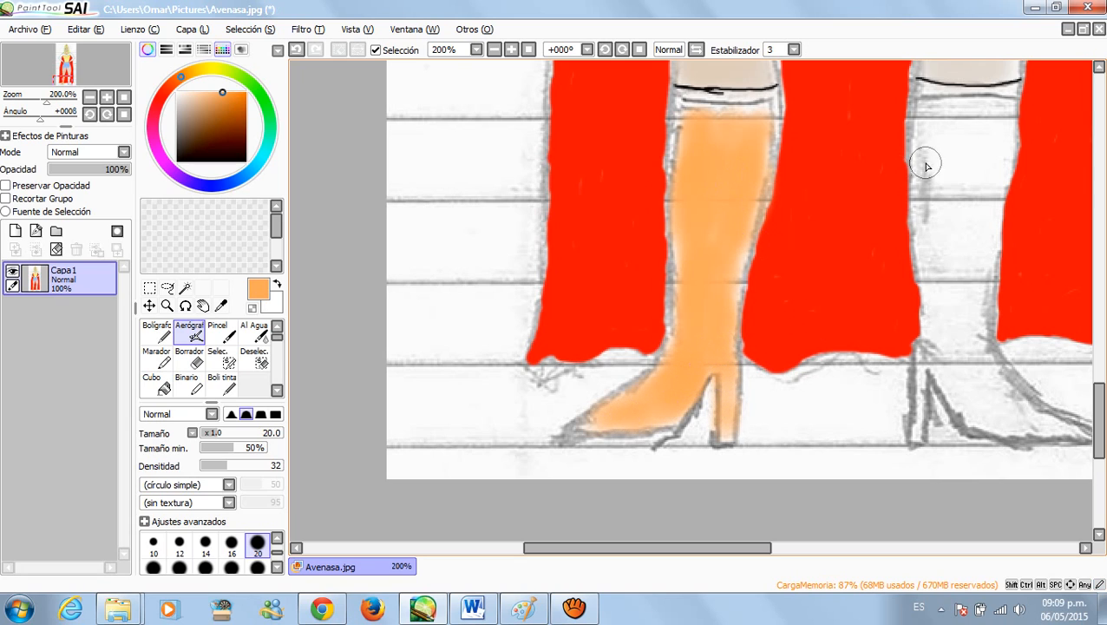
mouse_move(950, 114)
left_mouse_down()
mouse_move(941, 212)
mouse_move(960, 131)
mouse_move(964, 182)
mouse_move(960, 161)
mouse_move(951, 228)
mouse_move(915, 157)
mouse_move(921, 141)
mouse_move(929, 201)
mouse_move(923, 120)
mouse_move(964, 152)
mouse_move(959, 122)
mouse_move(966, 172)
mouse_move(980, 133)
mouse_move(984, 198)
mouse_move(997, 120)
mouse_move(989, 188)
mouse_move(987, 115)
mouse_move(934, 119)
mouse_move(980, 111)
mouse_move(960, 215)
mouse_move(928, 278)
mouse_move(925, 205)
mouse_move(936, 284)
mouse_move(958, 211)
mouse_move(942, 320)
mouse_move(955, 237)
mouse_move(959, 329)
mouse_move(978, 207)
mouse_move(975, 278)
mouse_move(985, 226)
mouse_move(962, 343)
mouse_move(945, 274)
mouse_move(943, 333)
mouse_move(931, 329)
mouse_move(930, 262)
mouse_move(958, 381)
mouse_move(963, 319)
mouse_move(979, 384)
mouse_move(967, 313)
mouse_move(999, 427)
mouse_move(956, 366)
mouse_move(977, 418)
mouse_move(939, 350)
mouse_move(930, 359)
mouse_move(995, 406)
mouse_move(1053, 427)
mouse_move(1002, 420)
mouse_move(984, 379)
mouse_move(1023, 415)
mouse_move(978, 349)
left_mouse_up()
mouse_move(920, 378)
left_mouse_down()
mouse_move(919, 408)
mouse_move(964, 353)
left_mouse_up()
Step: Erase the notebook lines and smudges inside the white sleeves and chest, reducing the Eraser to size 13
scroll(933, 276, "up", 10)
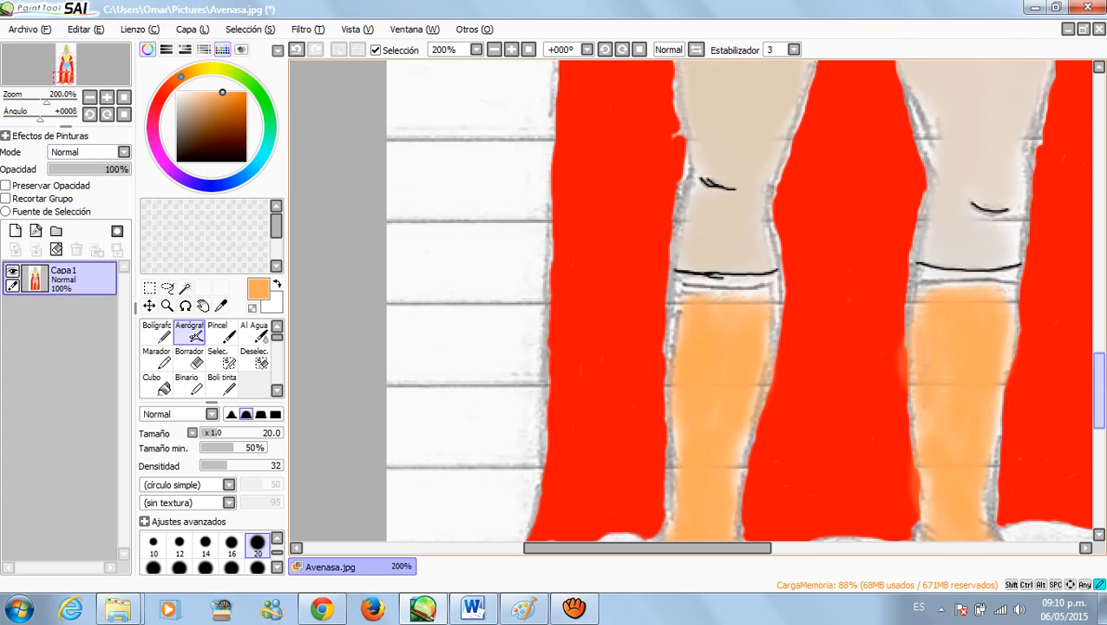
scroll(935, 273, "up", 6)
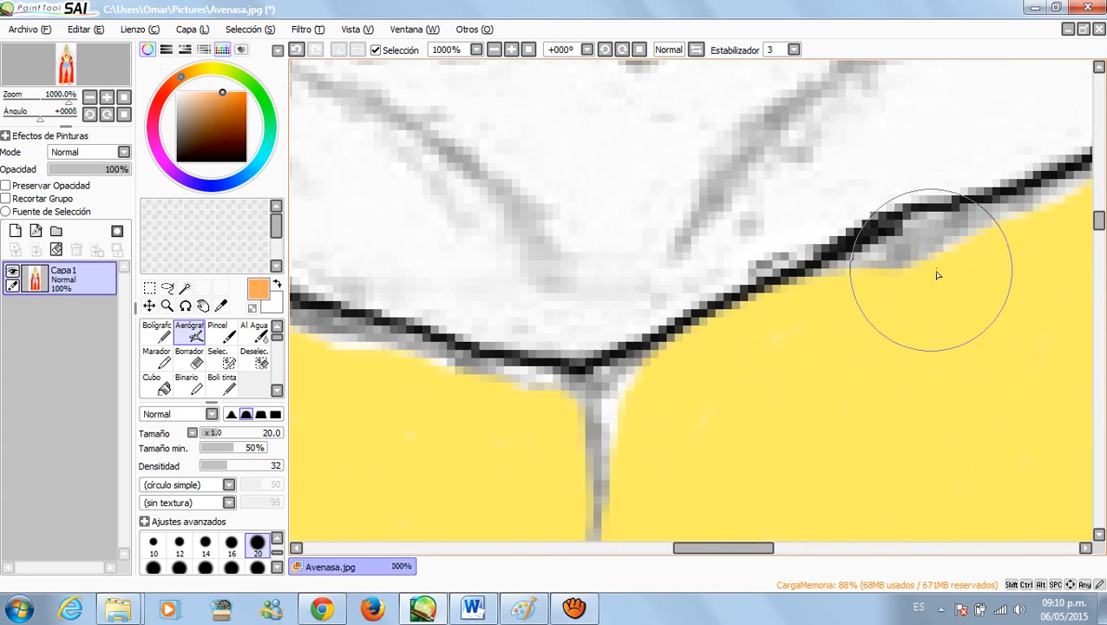
scroll(938, 273, "down", 11)
scroll(946, 280, "up", 3)
scroll(947, 280, "up", 1)
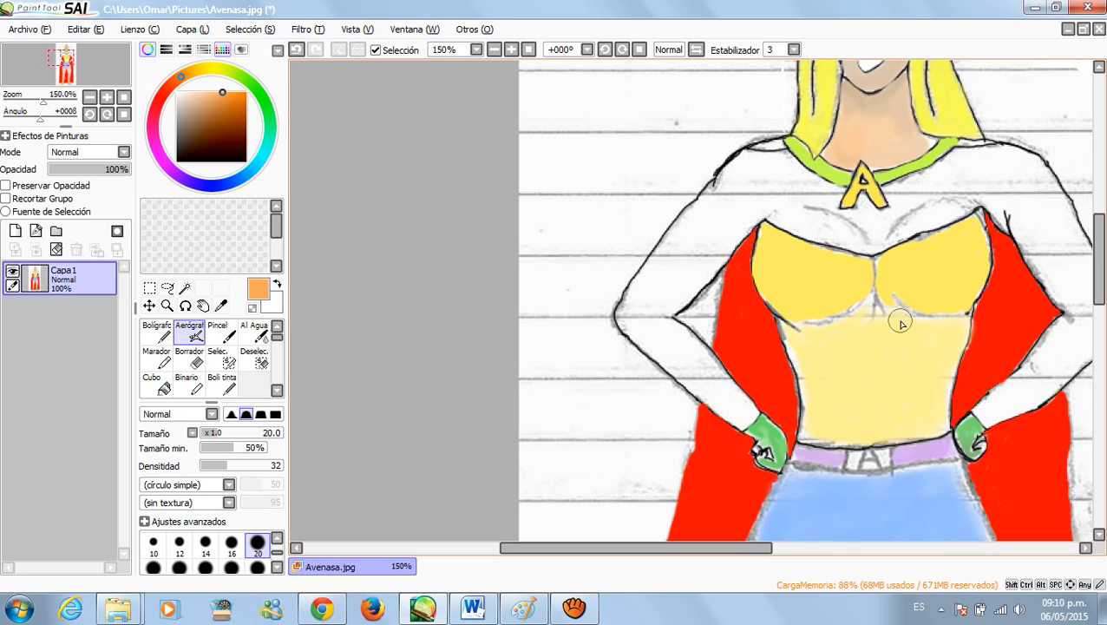
key("e")
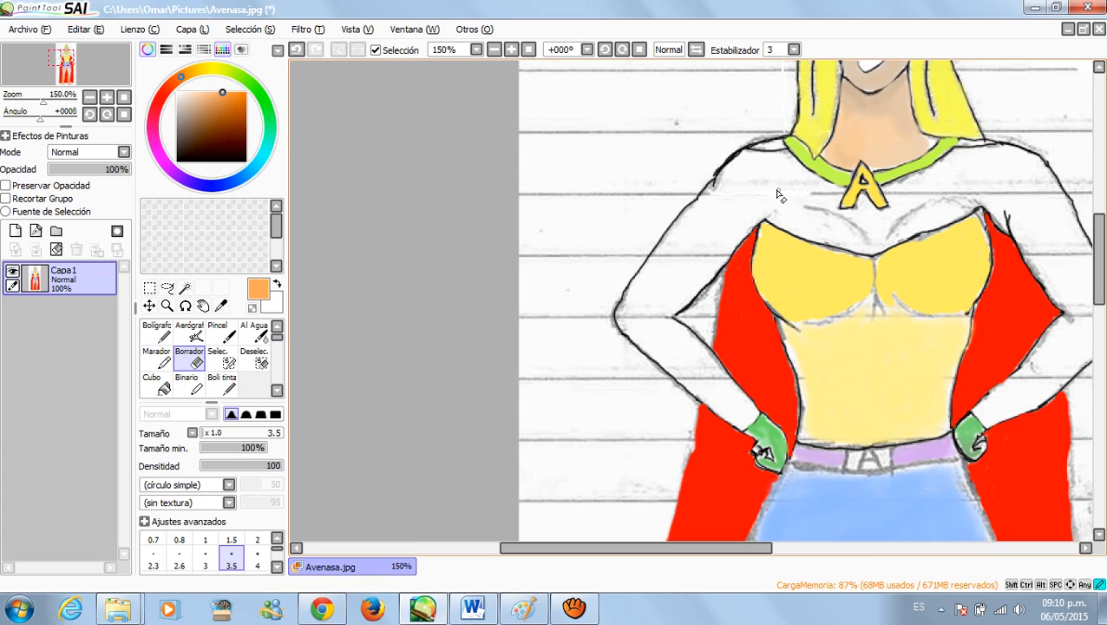
left_click(242, 439)
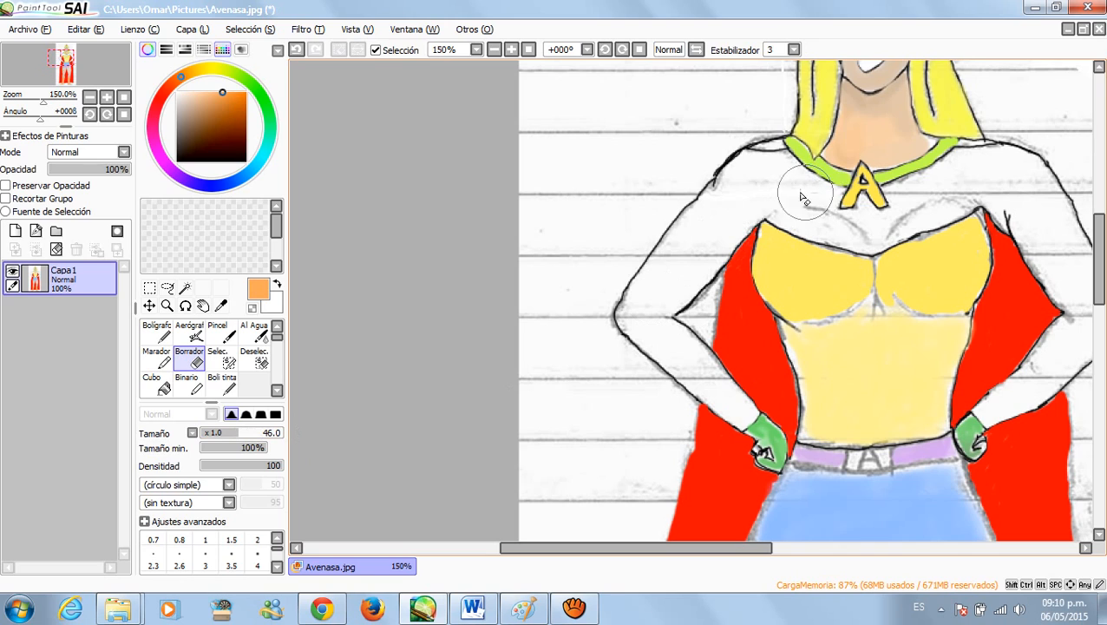
left_click(224, 433)
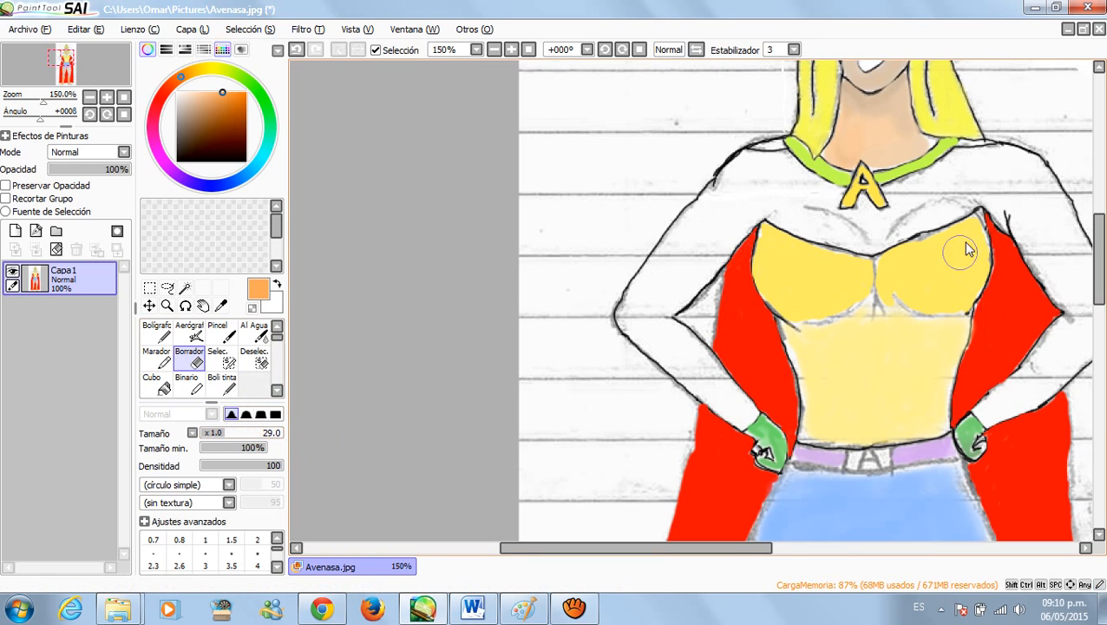
left_click(214, 434)
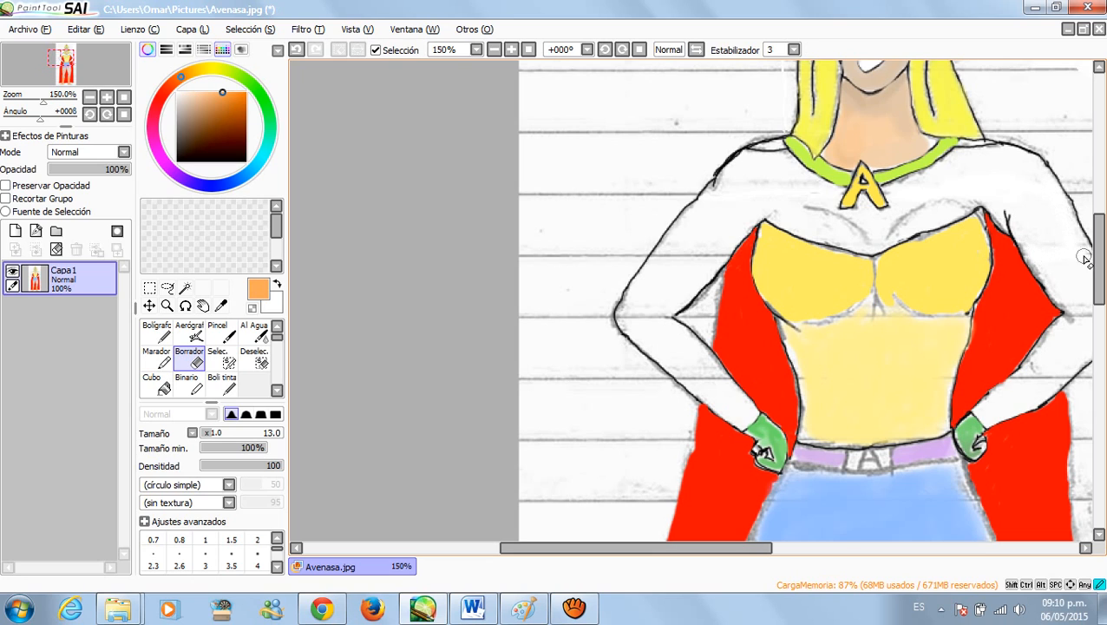
left_click_drag(751, 560, 788, 556)
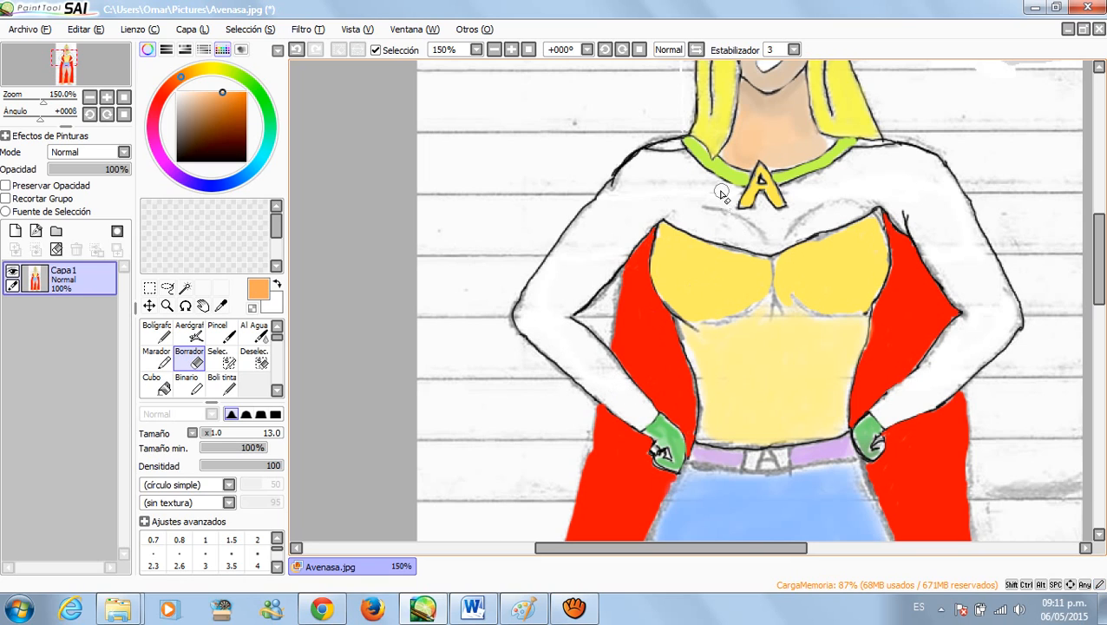
Step: Review the whole coloured figure from hair to boots
scroll(723, 225, "down", 3)
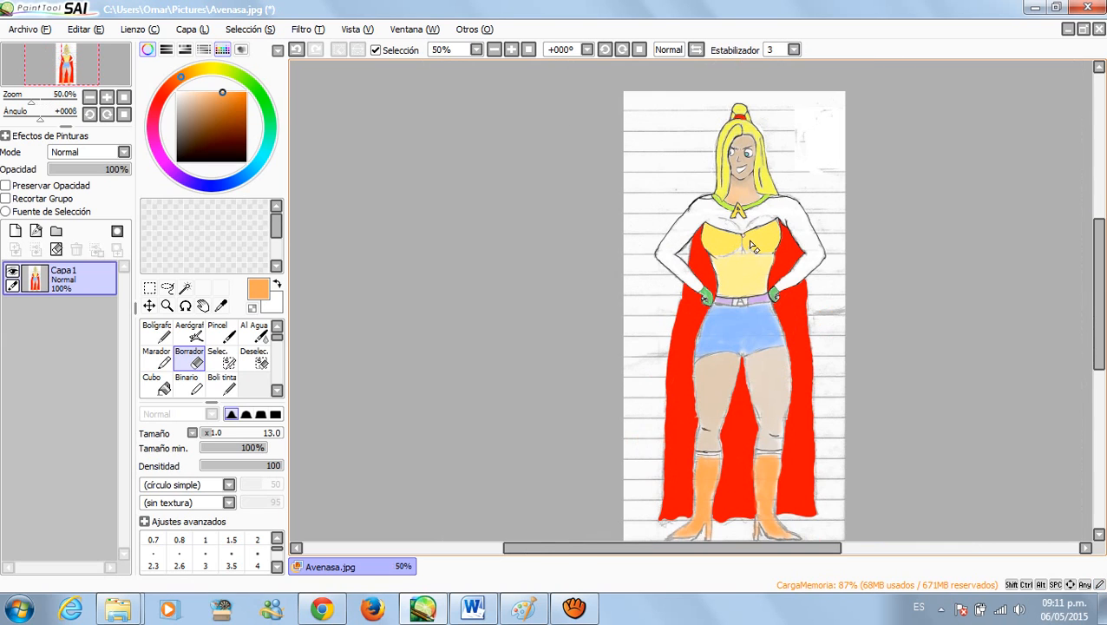
scroll(762, 251, "up", 1)
scroll(763, 251, "down", 1)
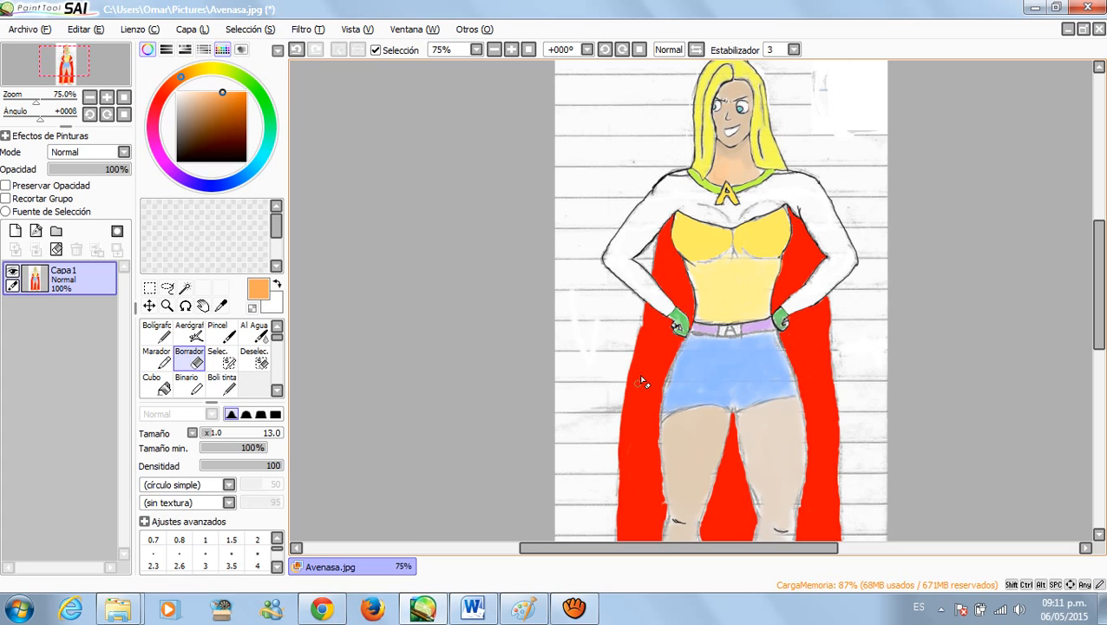
scroll(653, 357, "down", 1)
scroll(654, 356, "up", 2)
scroll(654, 357, "down", 1)
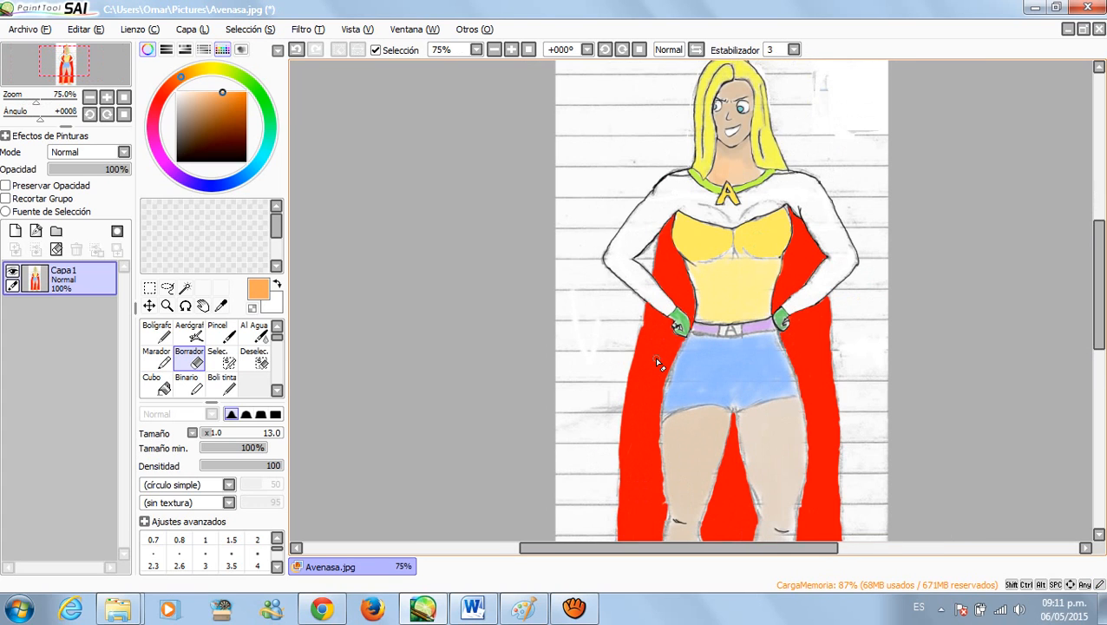
Step: Switch to aTube Catcher and minimise its launcher window to reach the screen recorder
left_click(572, 608)
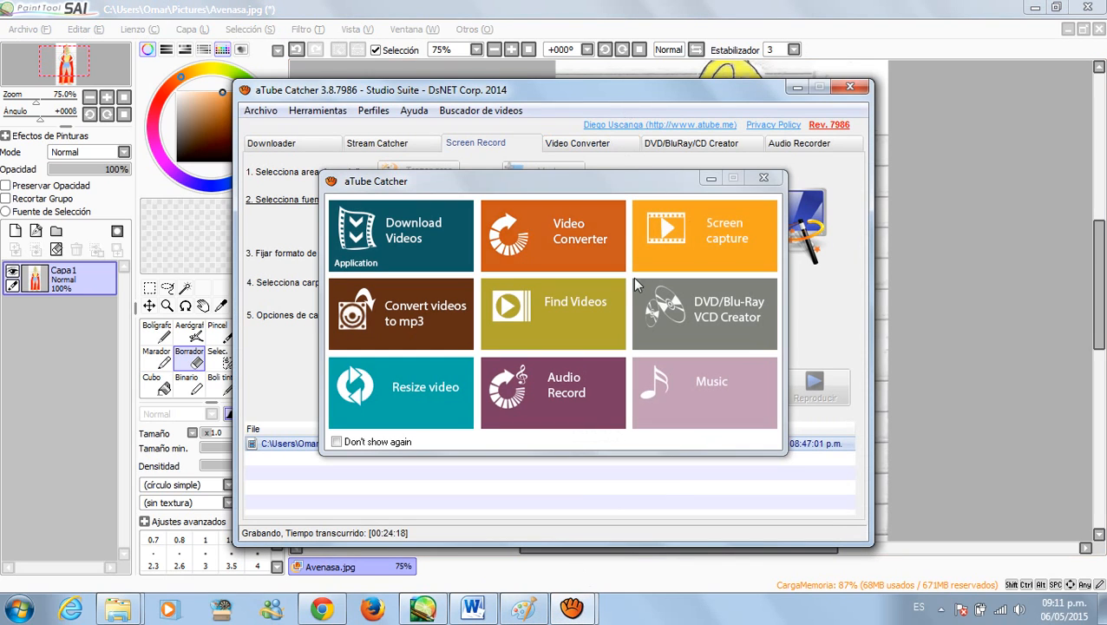
left_click(712, 179)
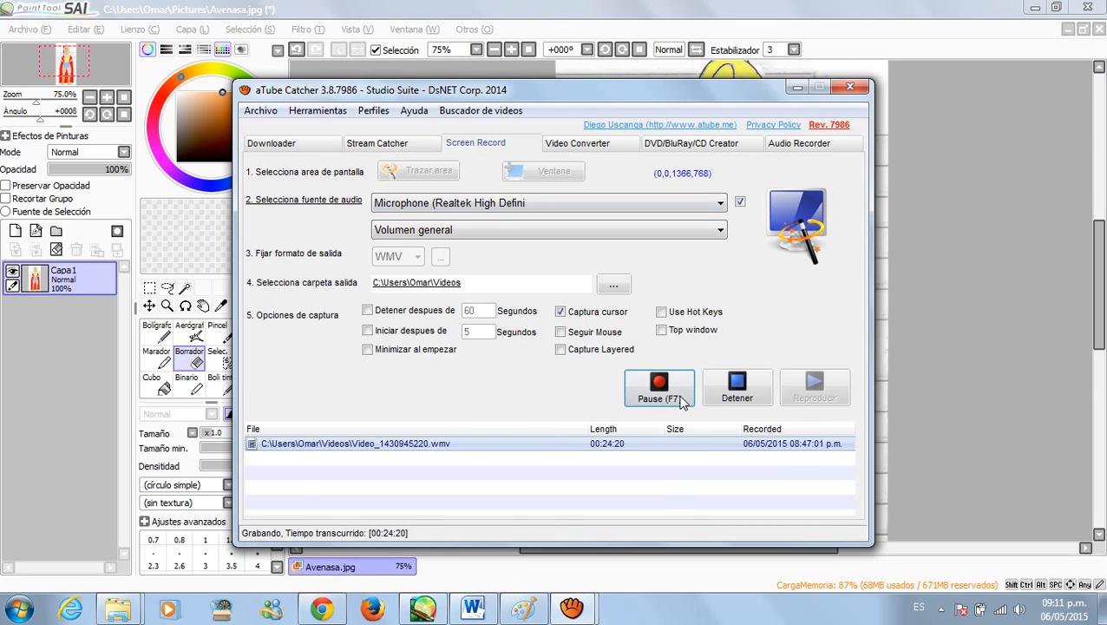